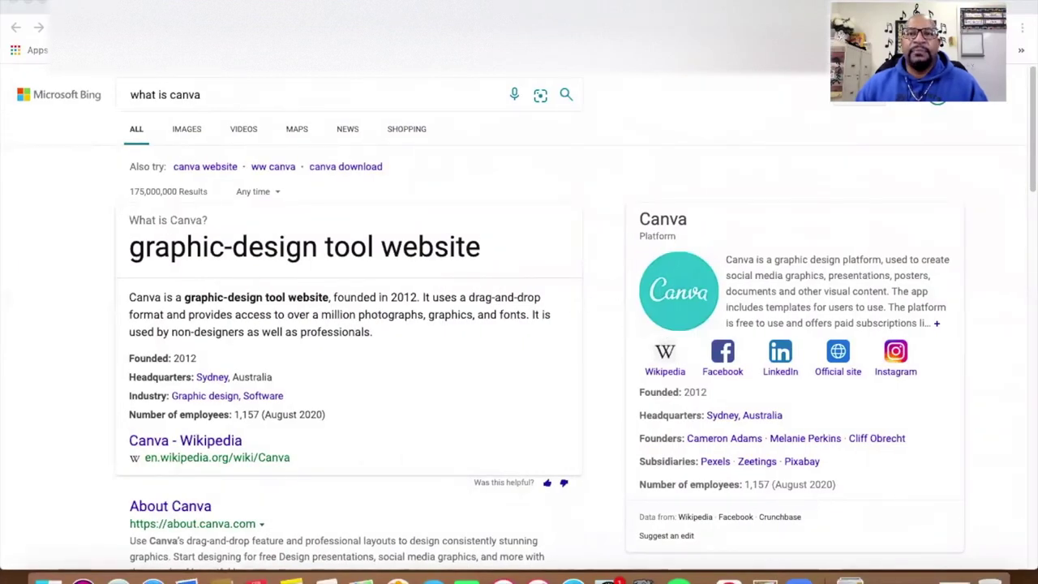
Step: Go to the Canva site and look through its Social Media and Events design categories
{"action": "left_click", "coordinate": [678, 291]}
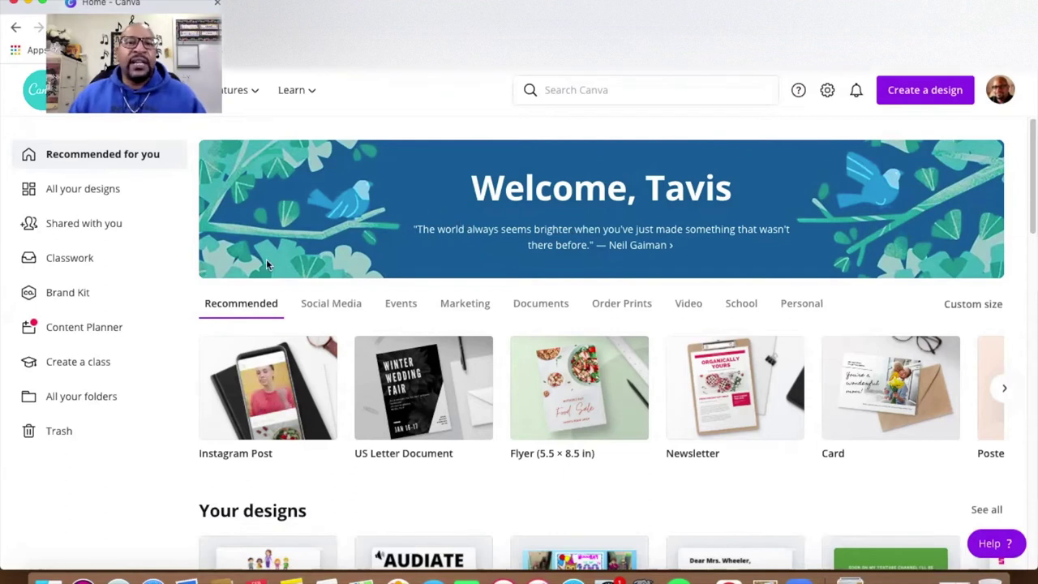
{"action": "left_click", "coordinate": [330, 303]}
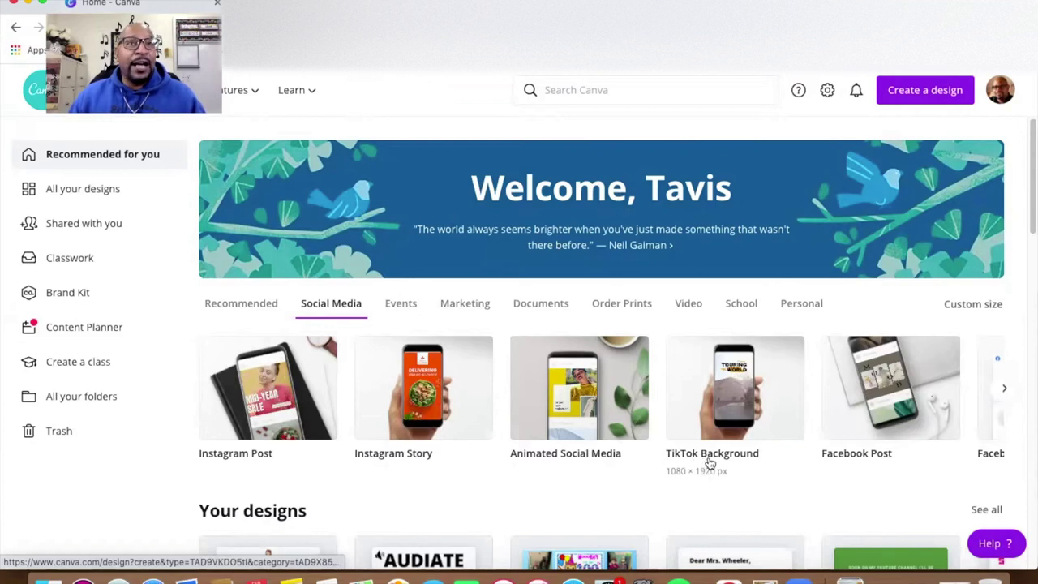
{"action": "left_click", "coordinate": [407, 310]}
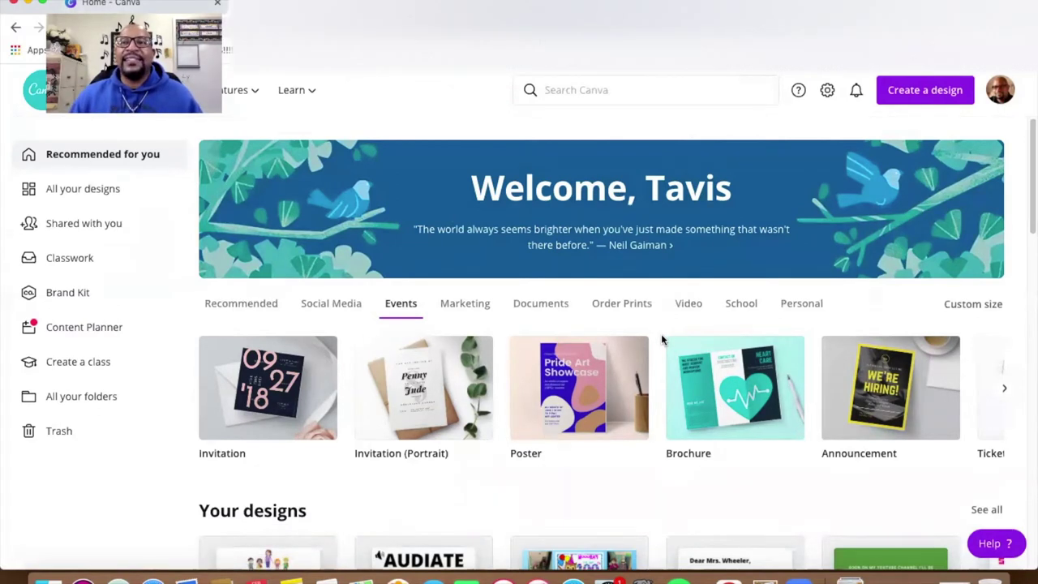
Step: Search the available design types for "worksheet" and create a new blank Worksheet design
{"action": "left_click", "coordinate": [930, 93]}
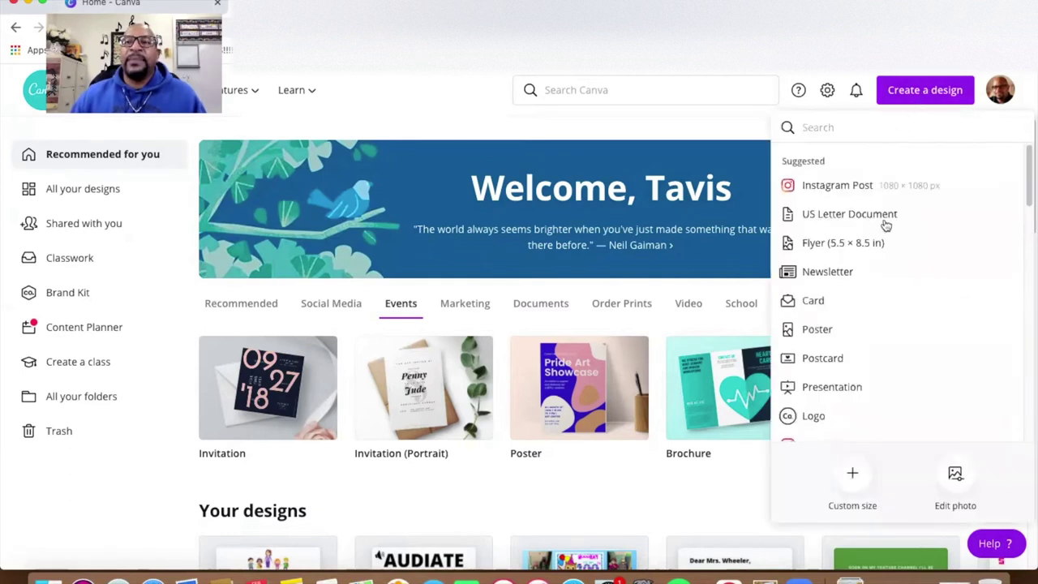
{"action": "scroll", "coordinate": [881, 242], "scroll_direction": "down", "scroll_amount": 2}
{"action": "scroll", "coordinate": [880, 244], "scroll_direction": "down", "scroll_amount": 4}
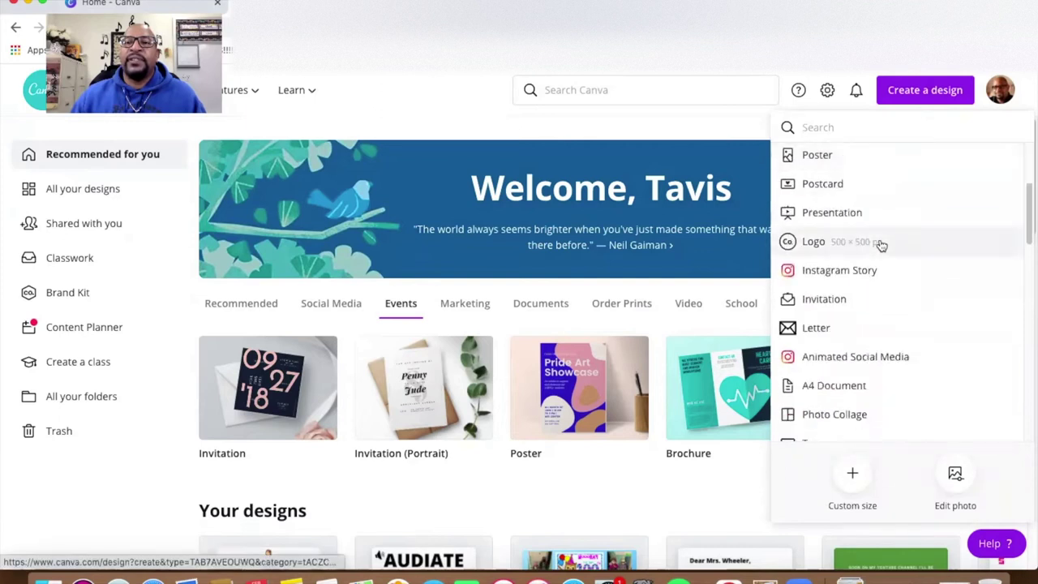
{"action": "scroll", "coordinate": [883, 248], "scroll_direction": "down", "scroll_amount": 2}
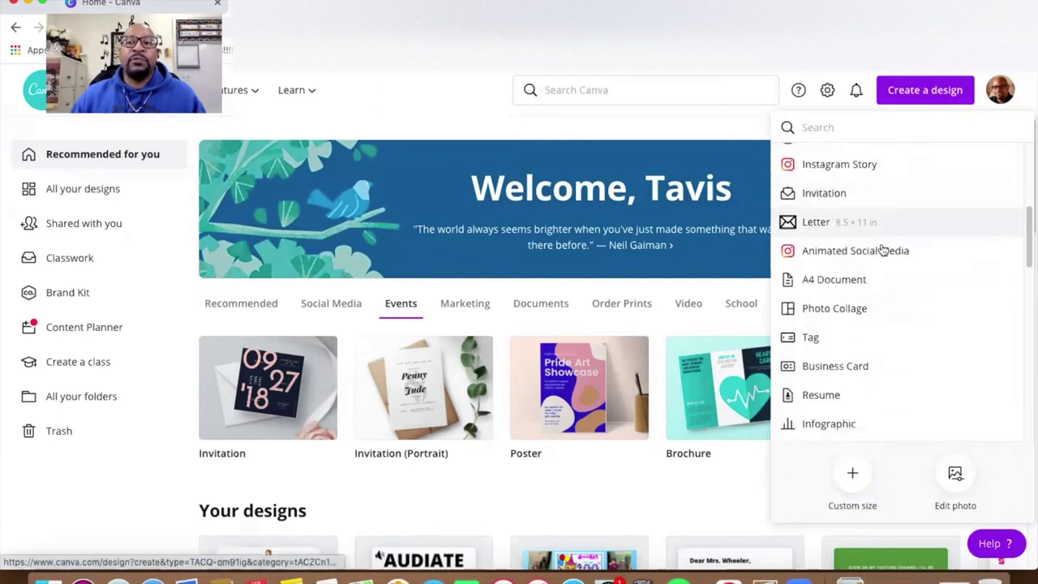
{"action": "scroll", "coordinate": [883, 249], "scroll_direction": "down", "scroll_amount": 4}
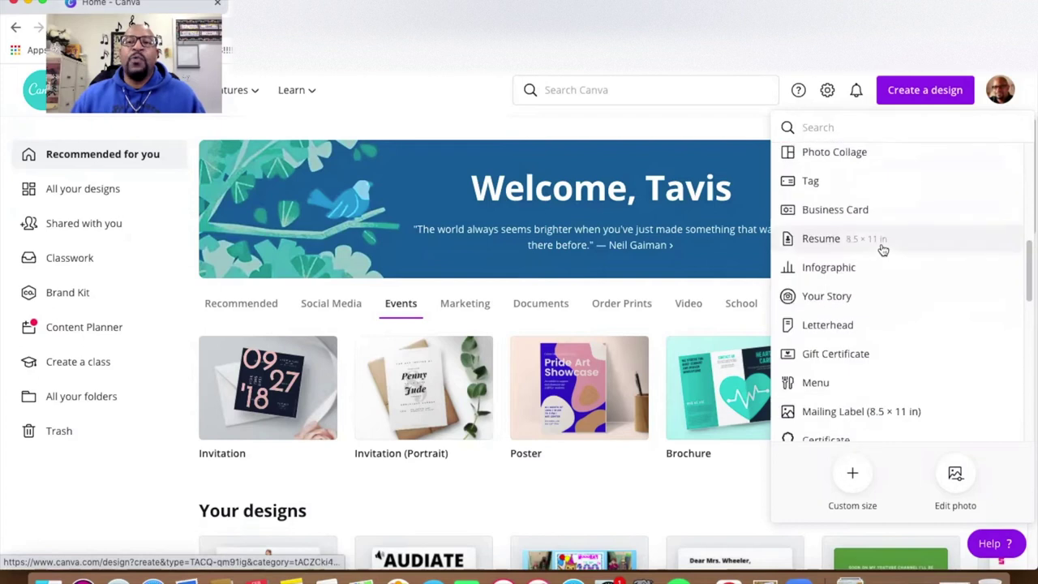
{"action": "scroll", "coordinate": [883, 251], "scroll_direction": "down", "scroll_amount": 2}
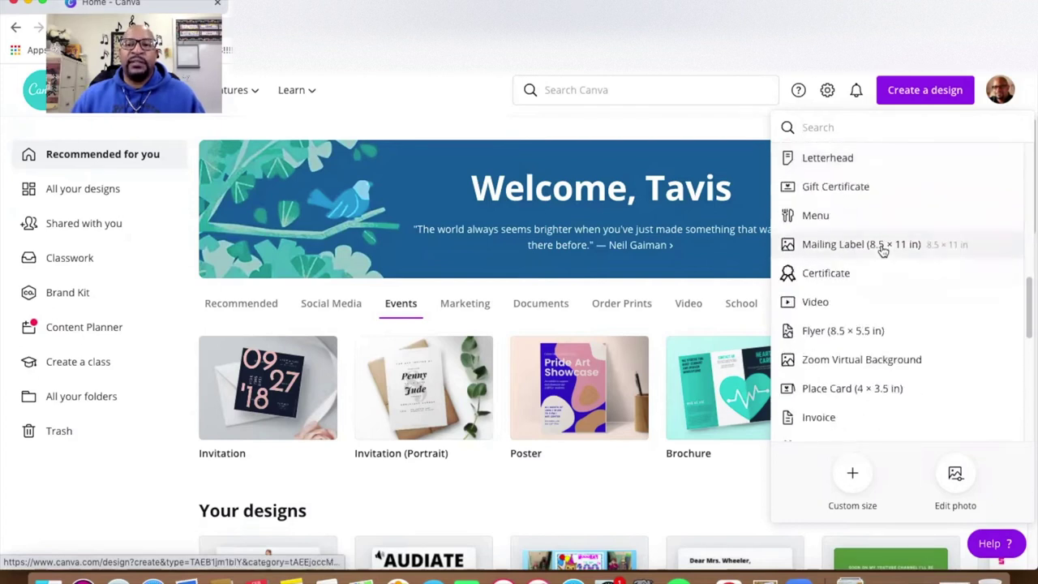
{"action": "scroll", "coordinate": [883, 251], "scroll_direction": "up", "scroll_amount": 10}
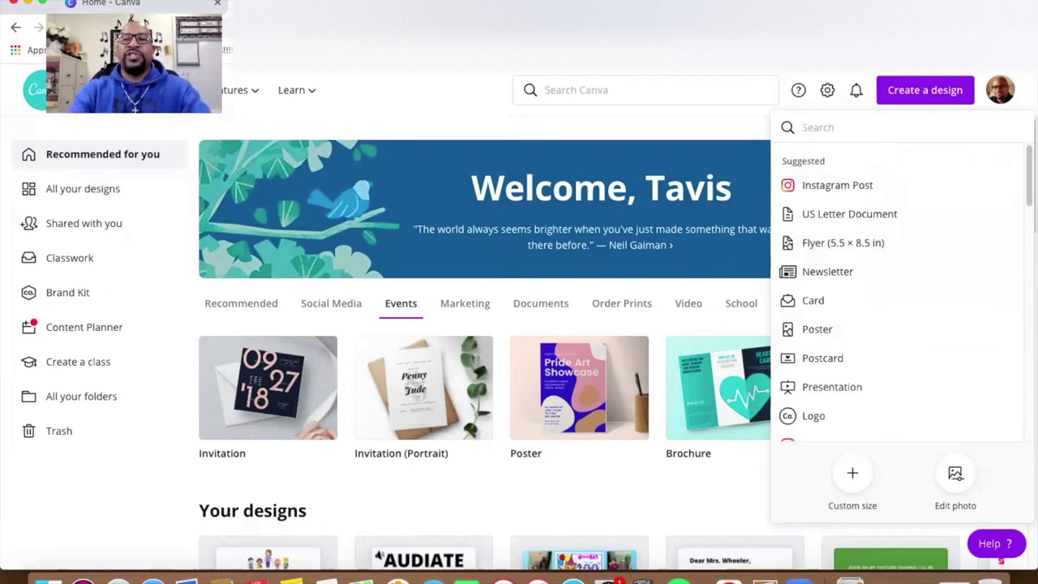
{"action": "type", "text": "worksheet"}
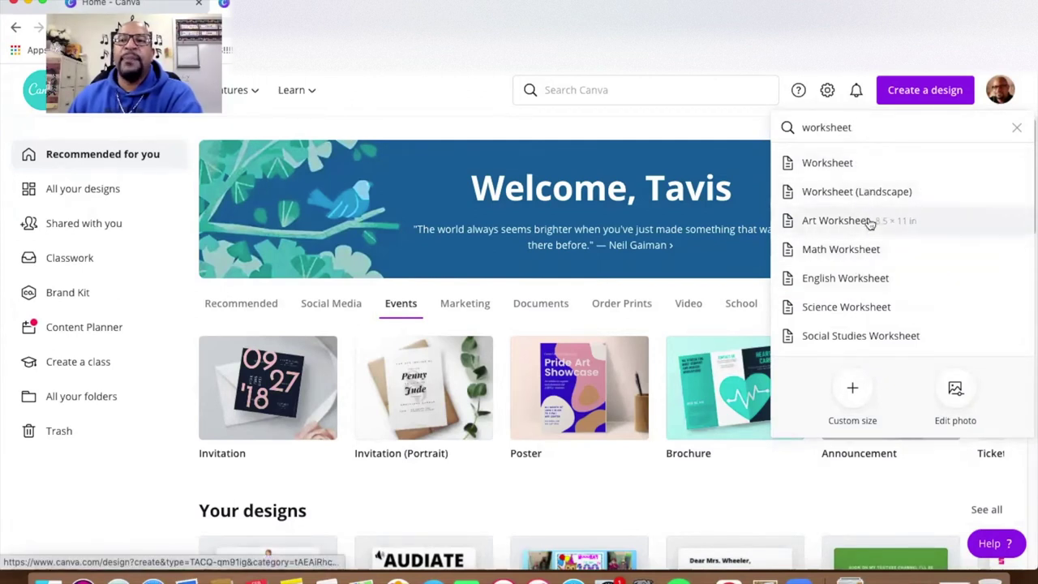
{"action": "left_click", "coordinate": [851, 163]}
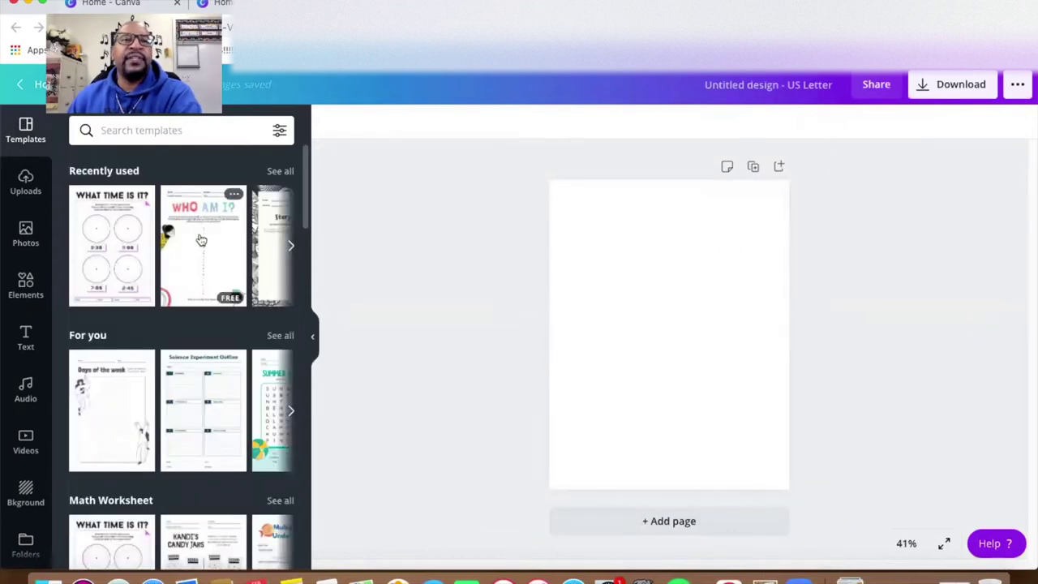
Step: Look through the recently used, suggested and subject-specific worksheet templates
{"action": "scroll", "coordinate": [166, 233], "scroll_direction": "down", "scroll_amount": 2}
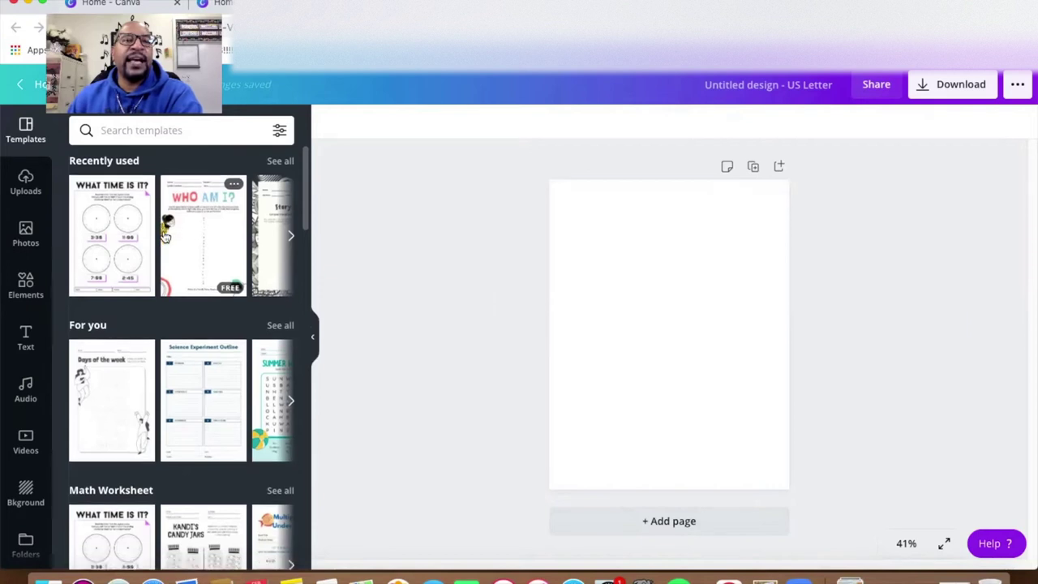
{"action": "scroll", "coordinate": [167, 237], "scroll_direction": "down", "scroll_amount": 2}
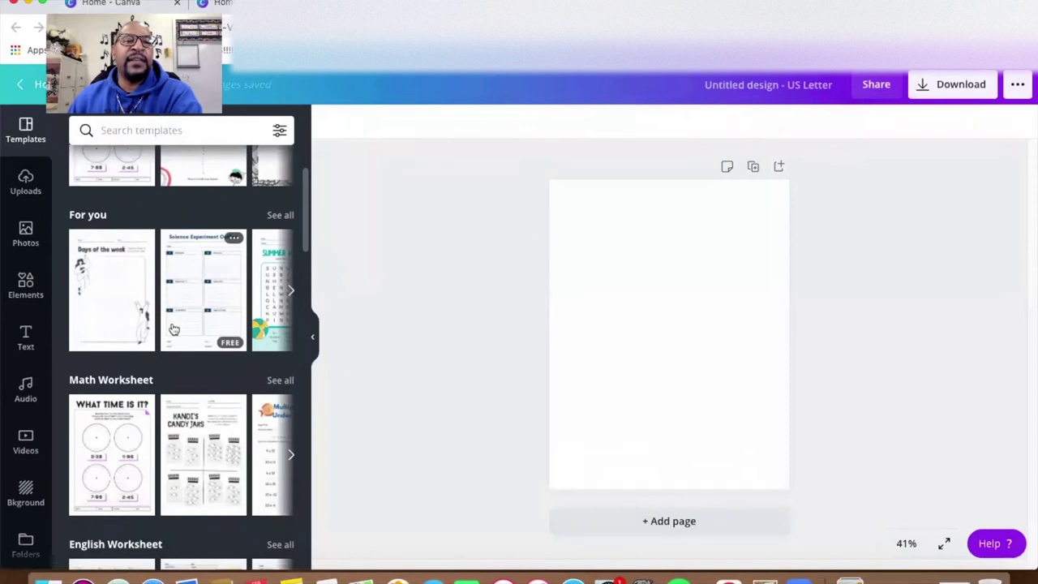
{"action": "scroll", "coordinate": [175, 341], "scroll_direction": "down", "scroll_amount": 1}
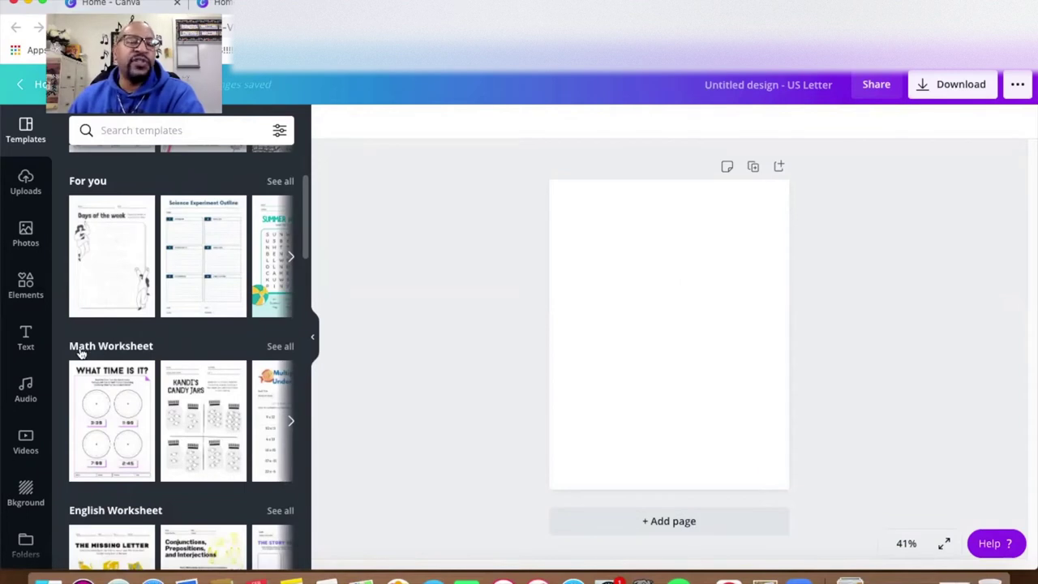
Step: Add a subheading to the page reading "Name" followed by a line of underscores
{"action": "left_click", "coordinate": [26, 334]}
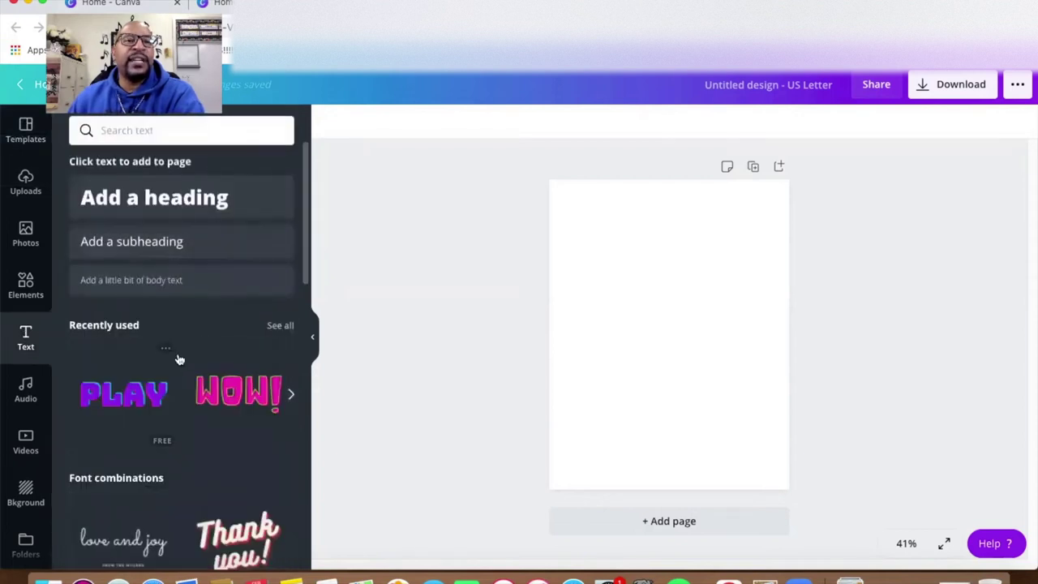
{"action": "scroll", "coordinate": [179, 359], "scroll_direction": "down", "scroll_amount": 2}
{"action": "scroll", "coordinate": [179, 360], "scroll_direction": "down", "scroll_amount": 1}
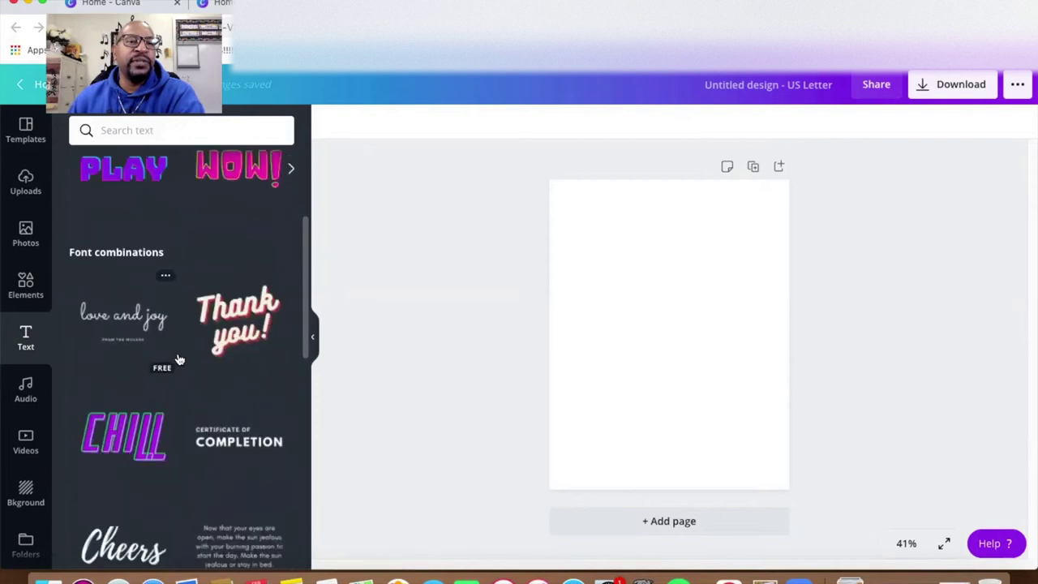
{"action": "scroll", "coordinate": [177, 359], "scroll_direction": "up", "scroll_amount": 3}
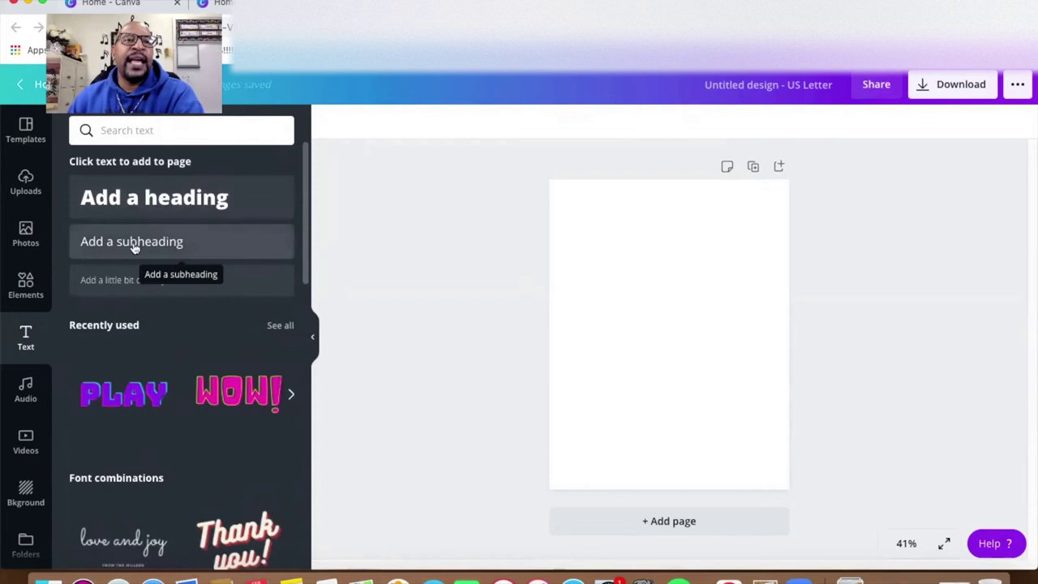
{"action": "left_click", "coordinate": [186, 242]}
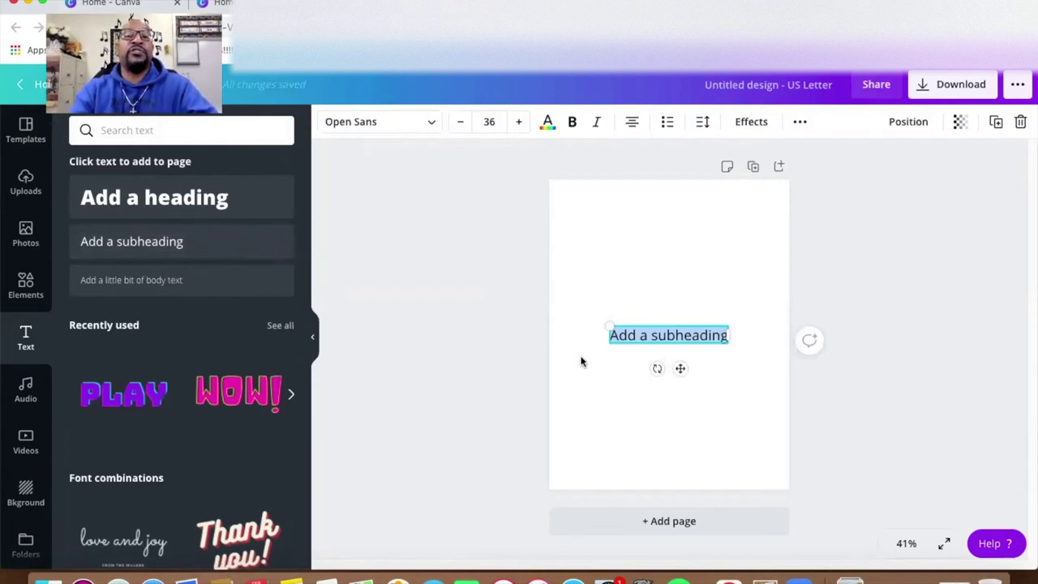
{"action": "type", "text": "Name"}
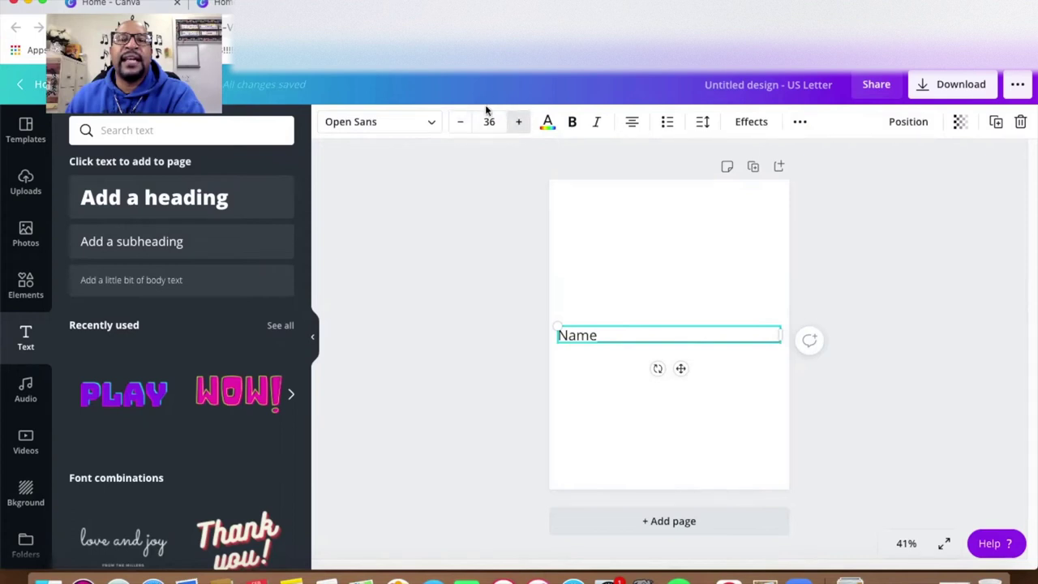
Step: Reduce the Name line's font size to 23
{"action": "left_click", "coordinate": [460, 122]}
{"action": "left_click", "coordinate": [460, 123]}
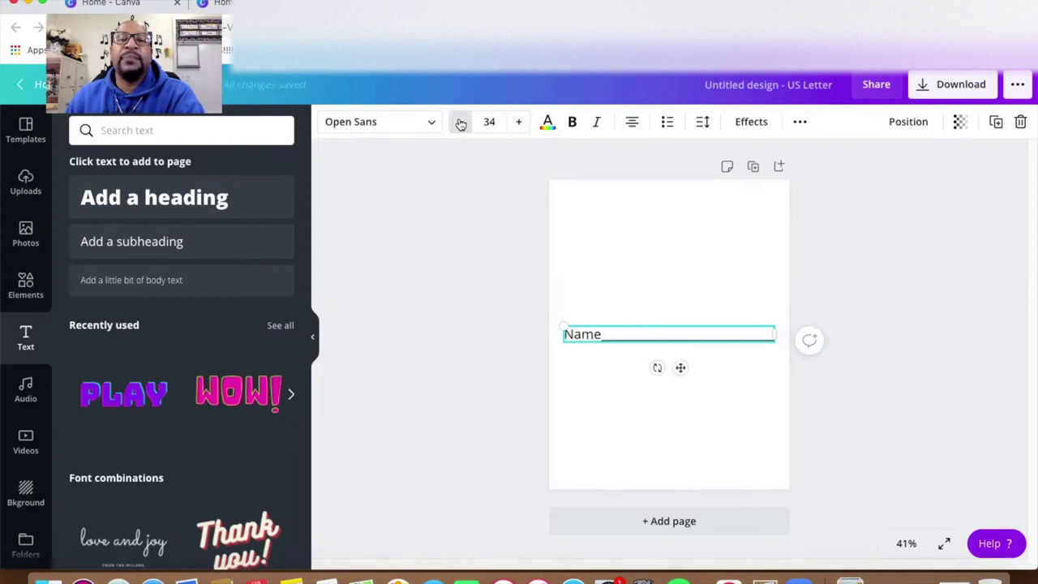
{"action": "double_click", "coordinate": [460, 123]}
{"action": "triple_click", "coordinate": [460, 122]}
{"action": "triple_click", "coordinate": [459, 122]}
{"action": "double_click", "coordinate": [460, 123]}
{"action": "left_click", "coordinate": [459, 122]}
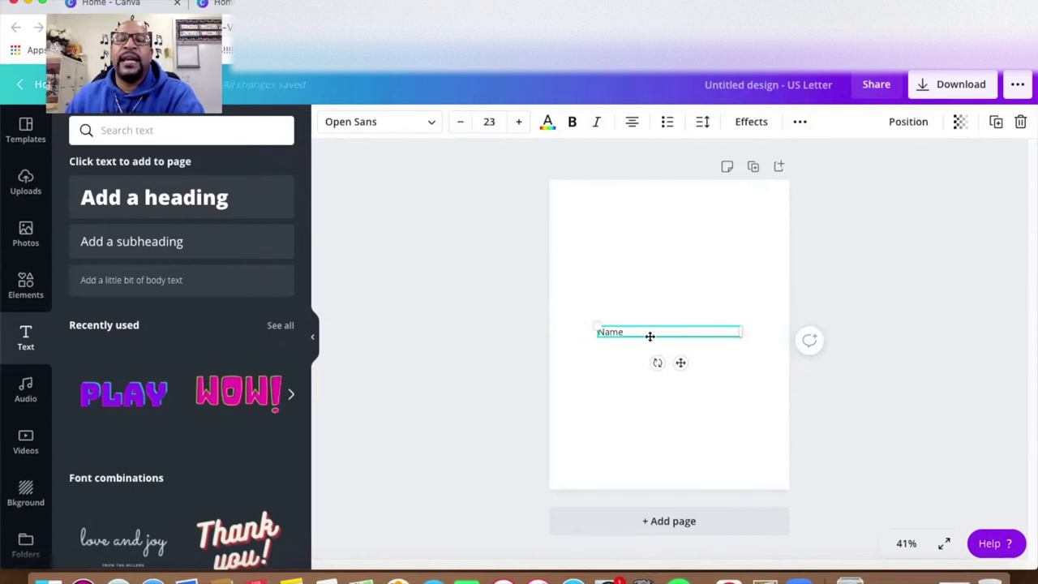
Step: Move the Name line to the upper edge of the page and widen its text box to nearly the page width
{"action": "left_click", "coordinate": [500, 333]}
{"action": "left_click", "coordinate": [639, 326]}
{"action": "left_click_drag", "start_coordinate": [637, 317], "coordinate": [613, 200]}
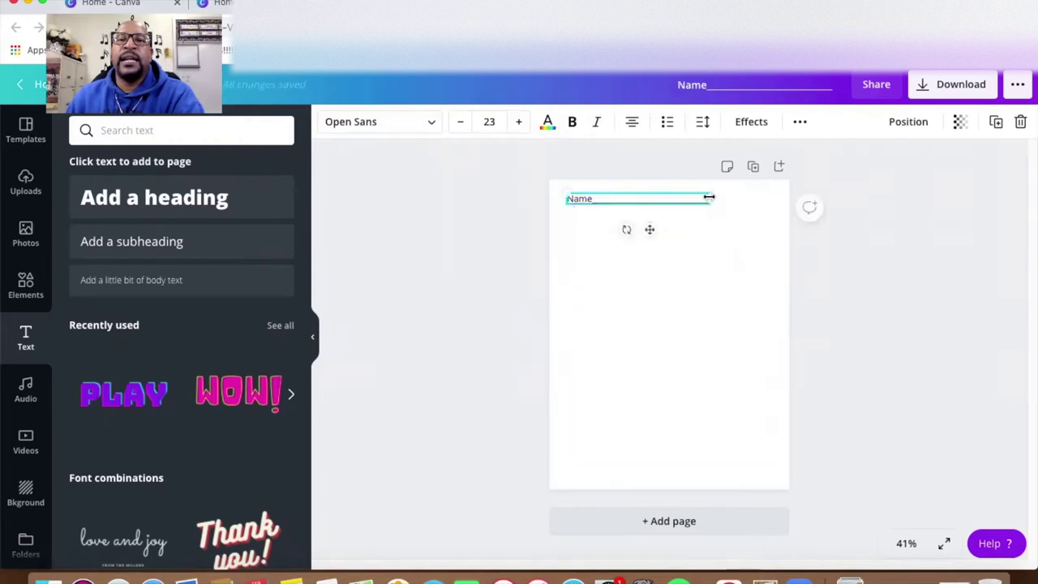
{"action": "left_click_drag", "start_coordinate": [716, 198], "coordinate": [765, 197]}
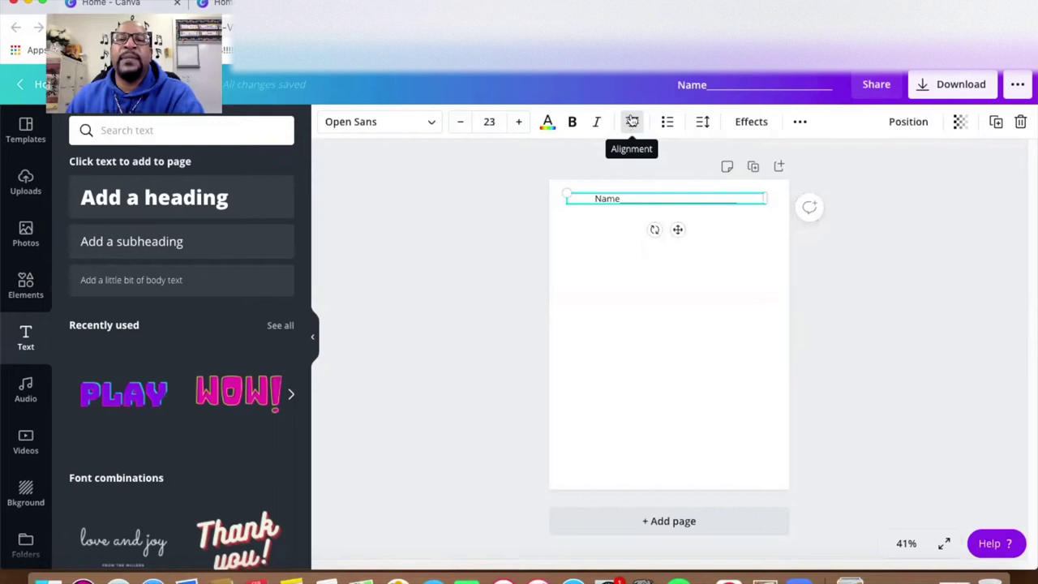
Step: Left-align the Name text and extend its underscore line to fill the widened text box
{"action": "left_click", "coordinate": [633, 123]}
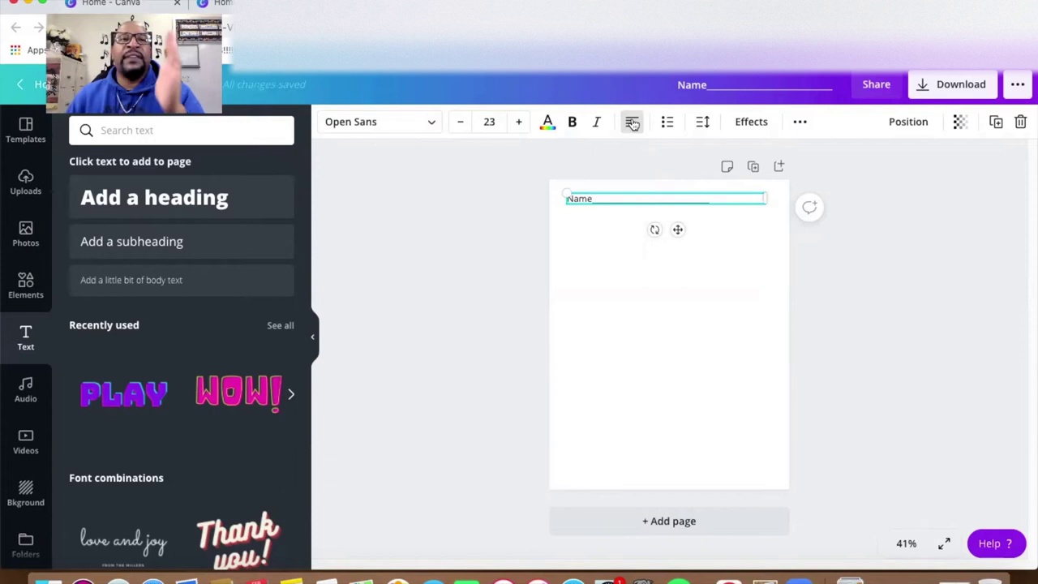
{"action": "double_click", "coordinate": [682, 199]}
{"action": "left_click", "coordinate": [713, 200]}
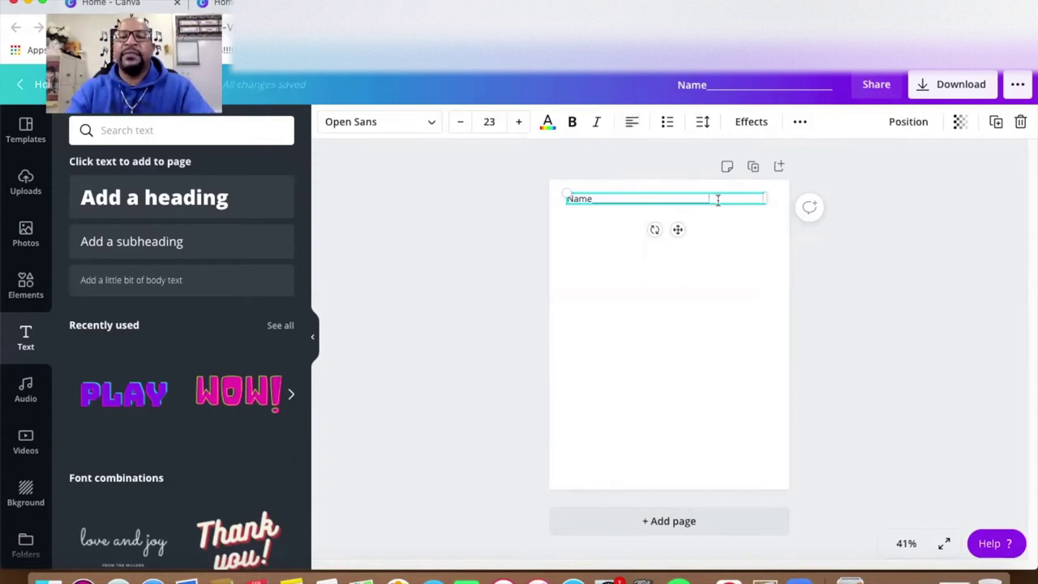
{"action": "type", "text": "__________"}
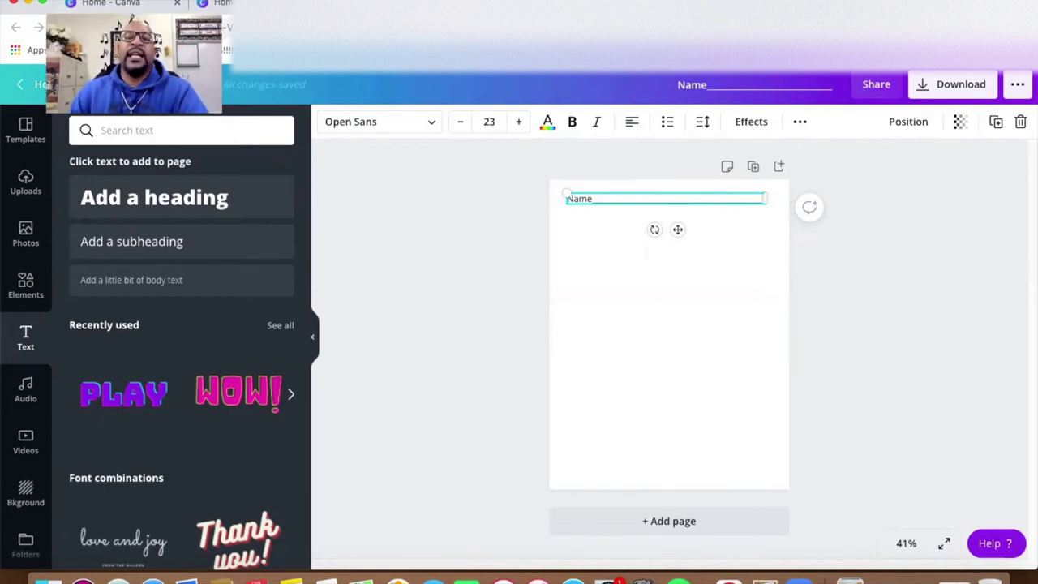
{"action": "left_click", "coordinate": [487, 212]}
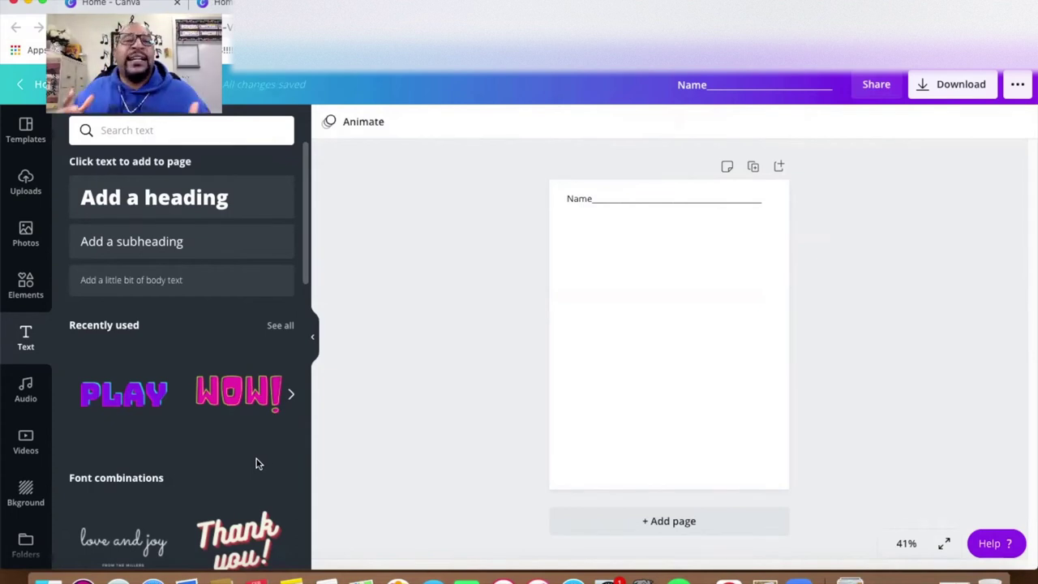
Step: Add the purple CHILL font combination at size 122 below the Name line and replace its text with "SOLFEGE"
{"action": "scroll", "coordinate": [226, 470], "scroll_direction": "down", "scroll_amount": 4}
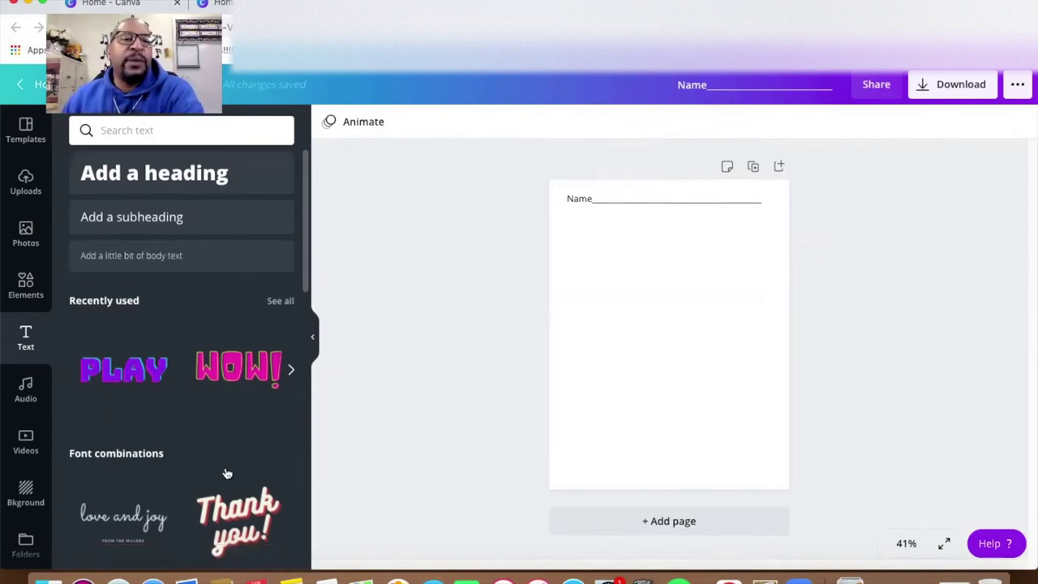
{"action": "scroll", "coordinate": [225, 473], "scroll_direction": "down", "scroll_amount": 3}
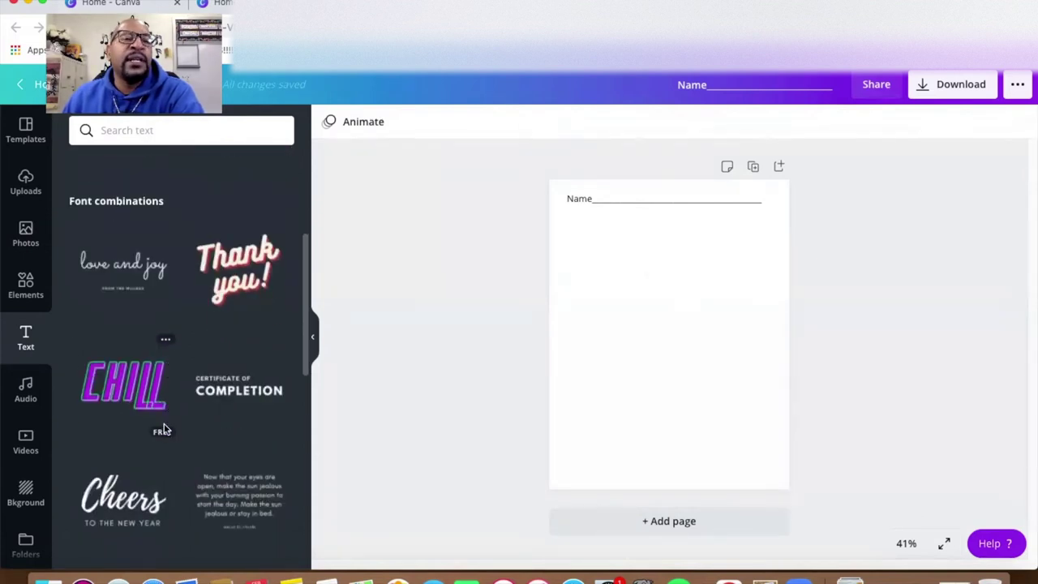
{"action": "scroll", "coordinate": [163, 430], "scroll_direction": "down", "scroll_amount": 8}
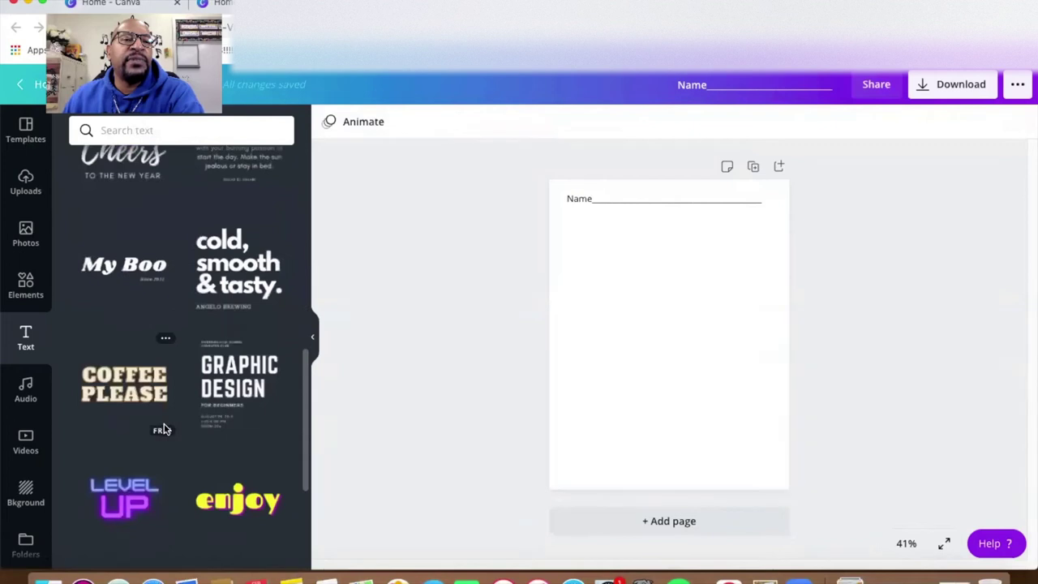
{"action": "scroll", "coordinate": [163, 429], "scroll_direction": "up", "scroll_amount": 5}
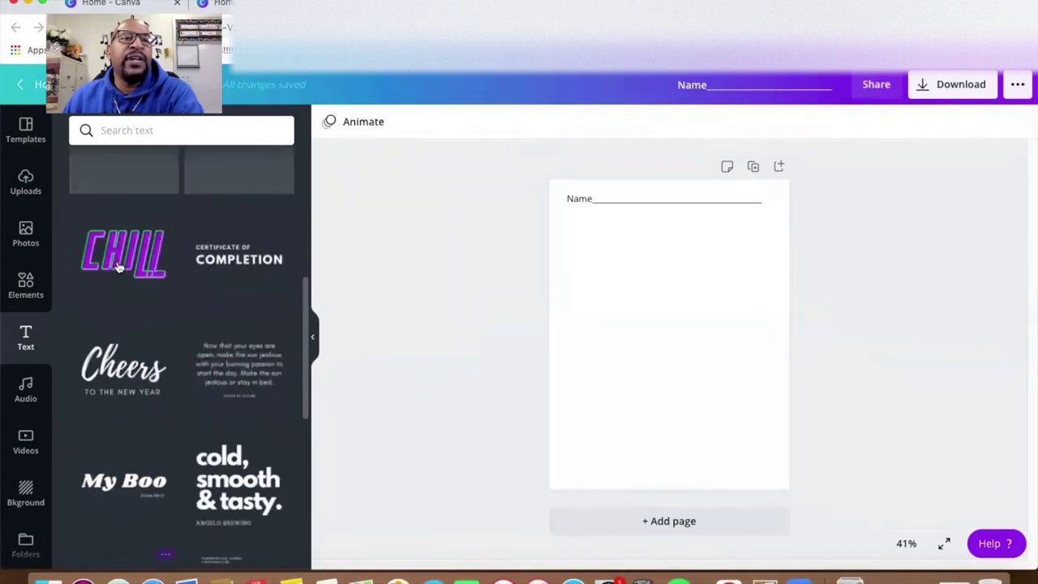
{"action": "mouse_move", "coordinate": [122, 280]}
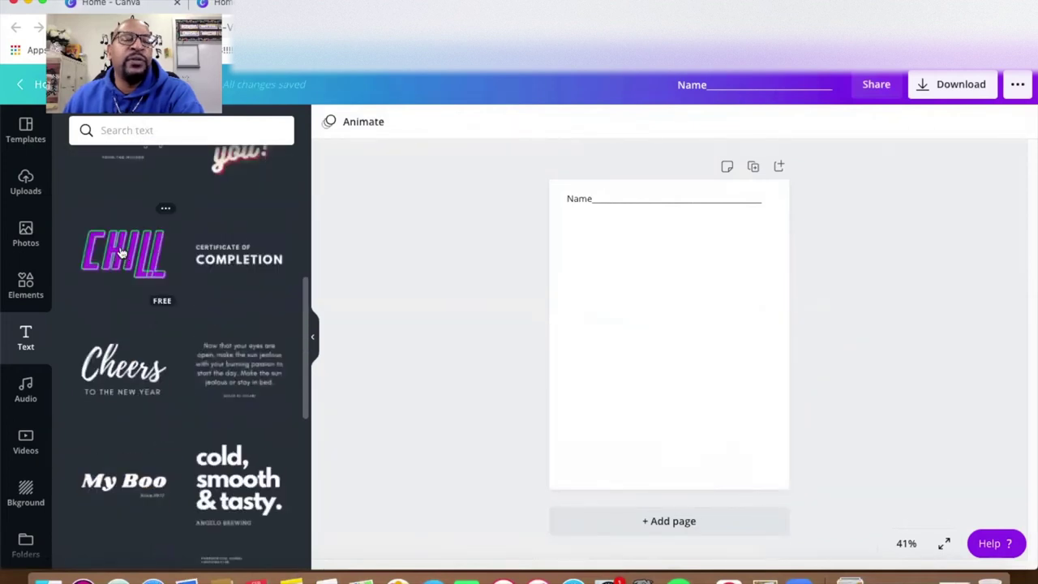
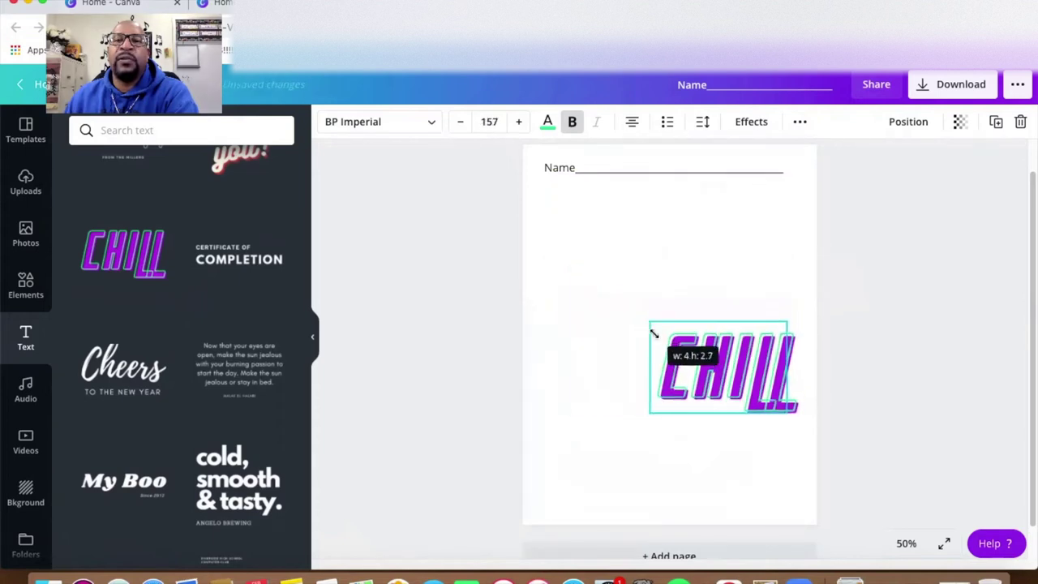
{"action": "left_click_drag", "start_coordinate": [748, 379], "coordinate": [629, 218]}
{"action": "double_click", "coordinate": [634, 226]}
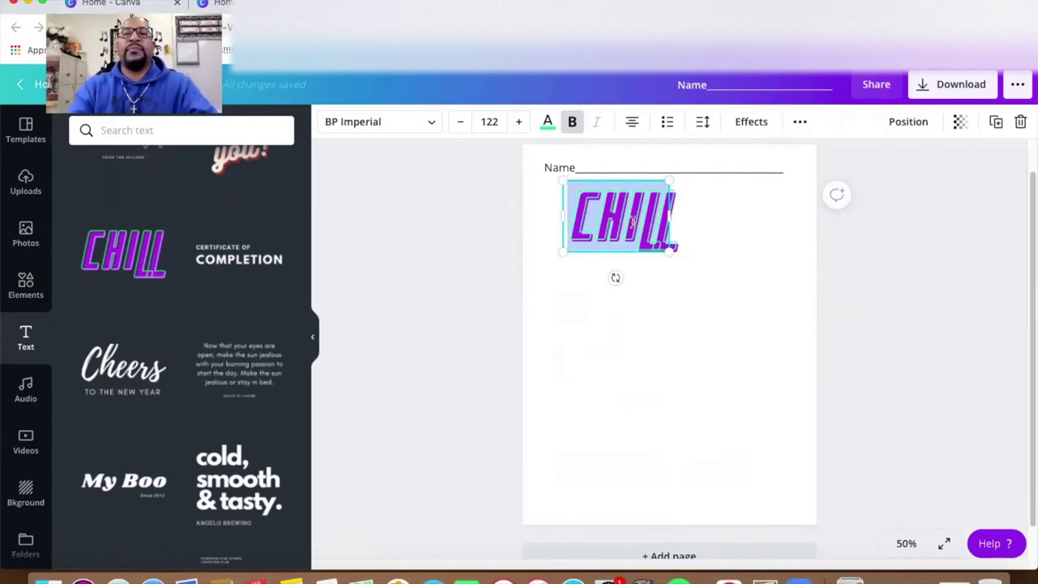
{"action": "type", "text": "SOLFEGE "}
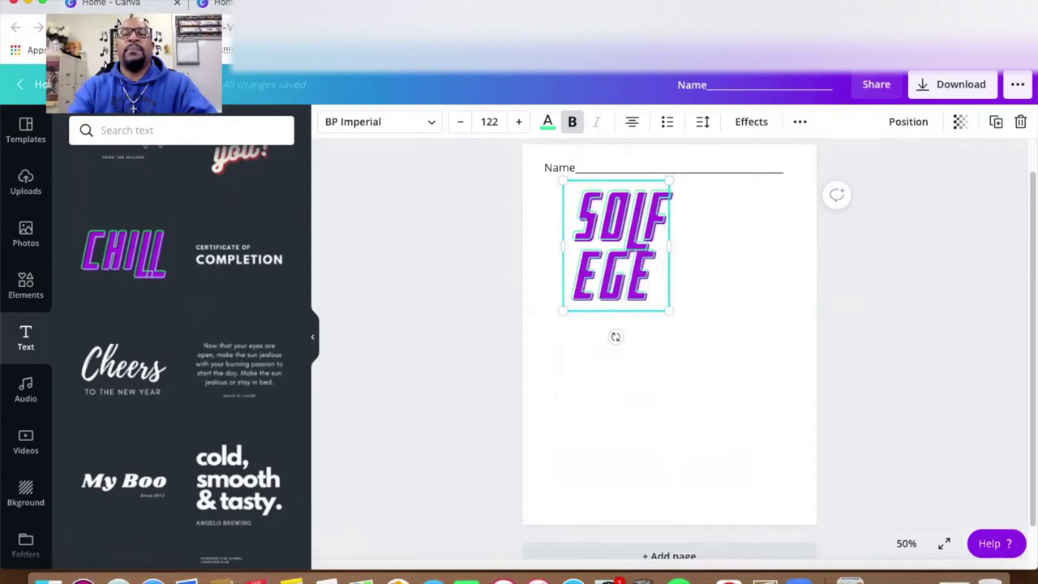
Step: Extend the title to "SOLFEGE WORKSHEET", widen its text box and scale it down to size 65.1 on one line
{"action": "type", "text": "WORKSHE"}
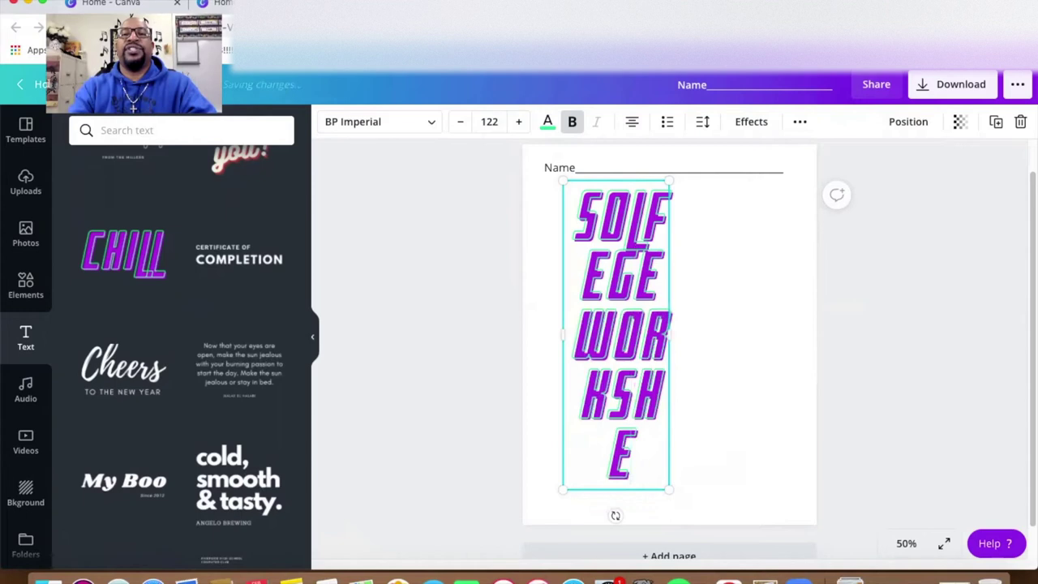
{"action": "type", "text": "ET"}
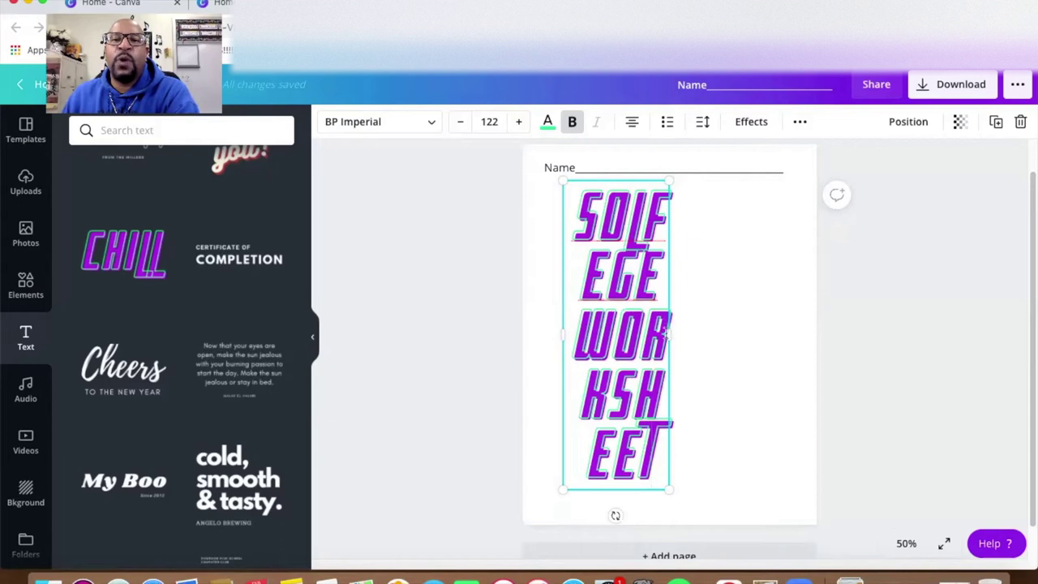
{"action": "left_click_drag", "start_coordinate": [667, 334], "coordinate": [931, 338]}
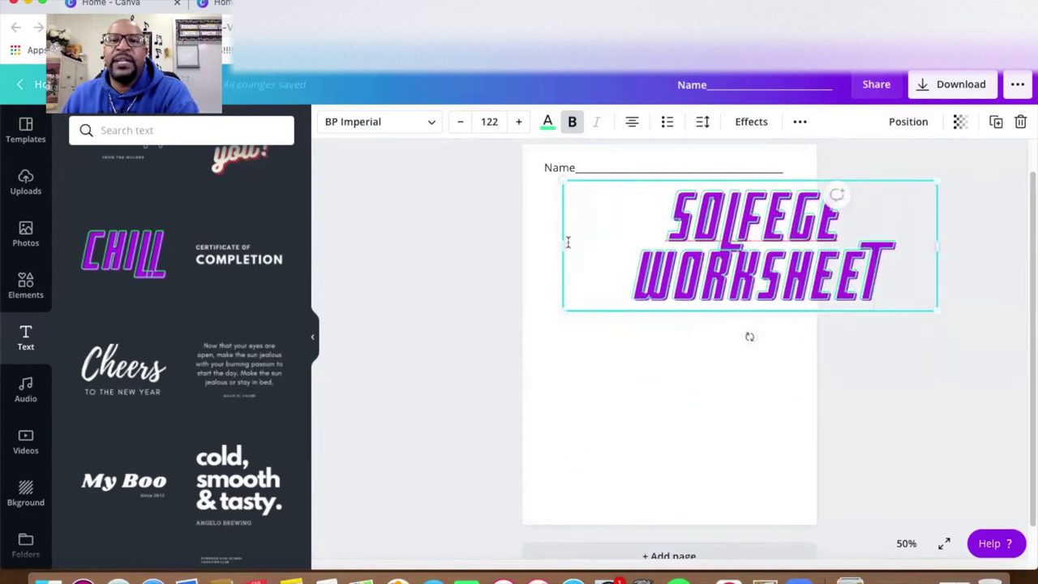
{"action": "left_click_drag", "start_coordinate": [552, 246], "coordinate": [668, 220]}
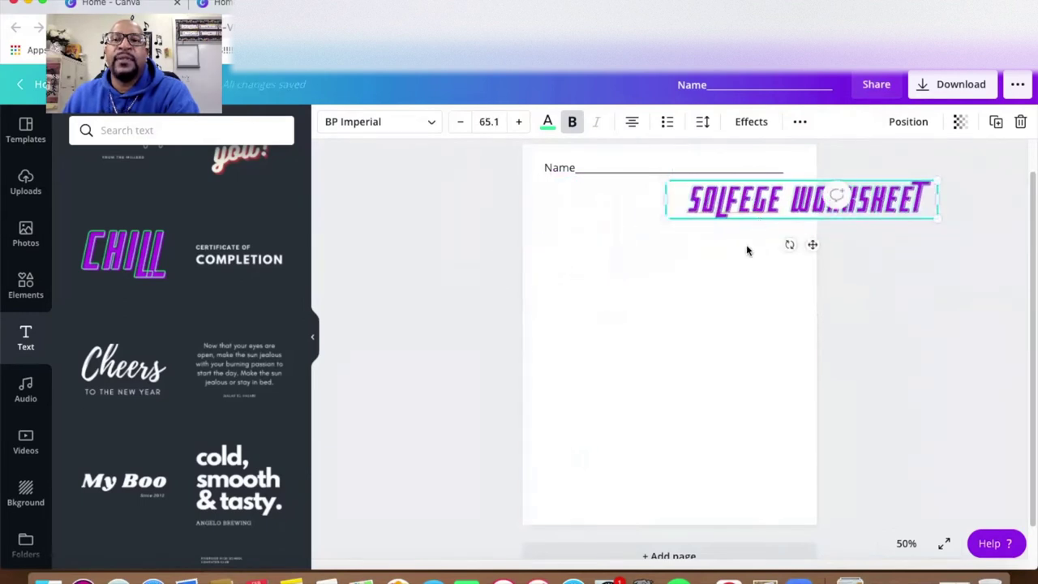
{"action": "left_click", "coordinate": [719, 283]}
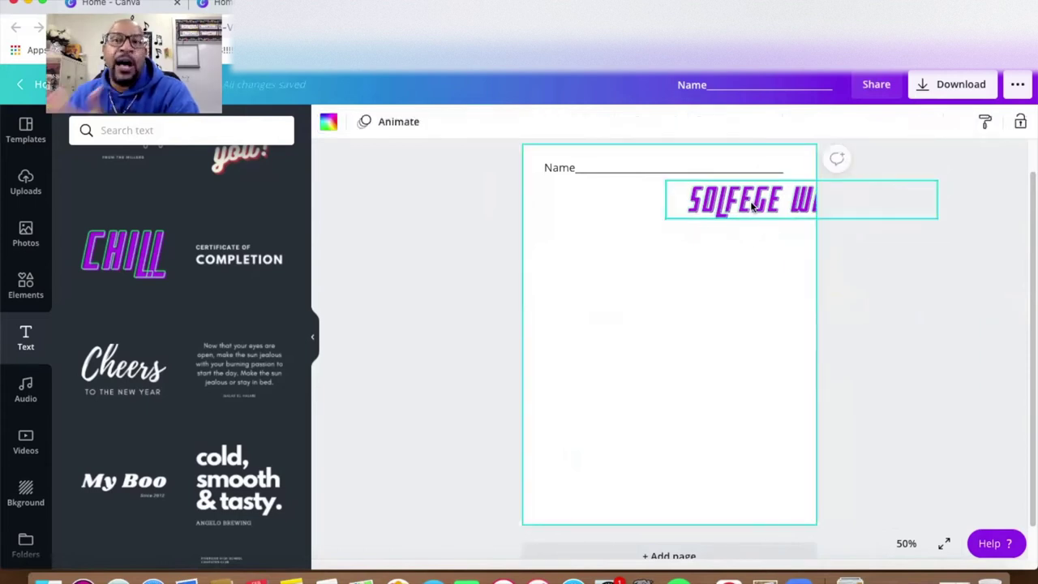
Step: Move the title fully onto the page, centred horizontally below the Name line
{"action": "left_click", "coordinate": [749, 203]}
{"action": "left_click_drag", "start_coordinate": [749, 203], "coordinate": [625, 201]}
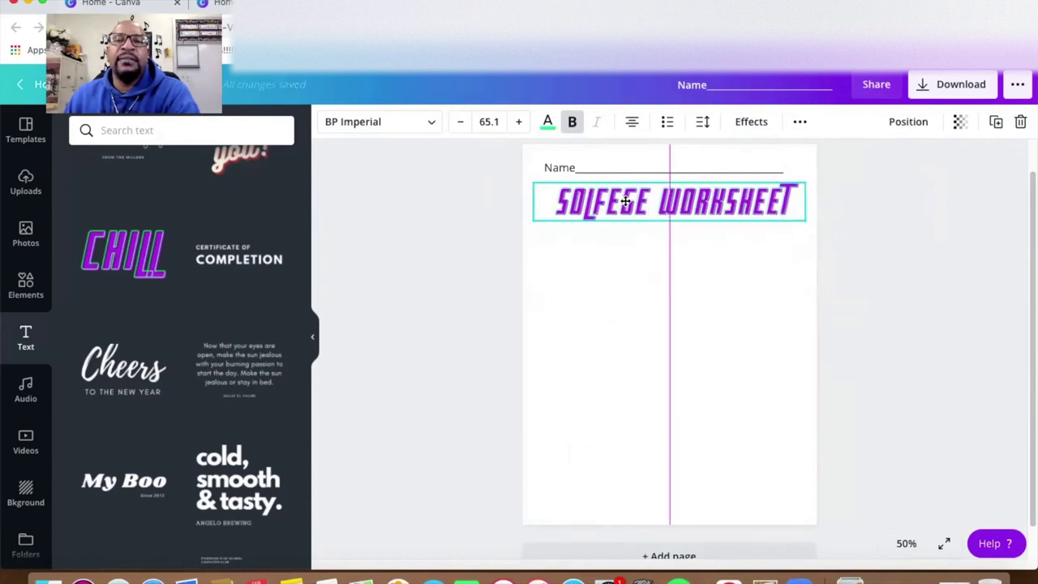
{"action": "left_click_drag", "start_coordinate": [625, 201], "coordinate": [625, 201]}
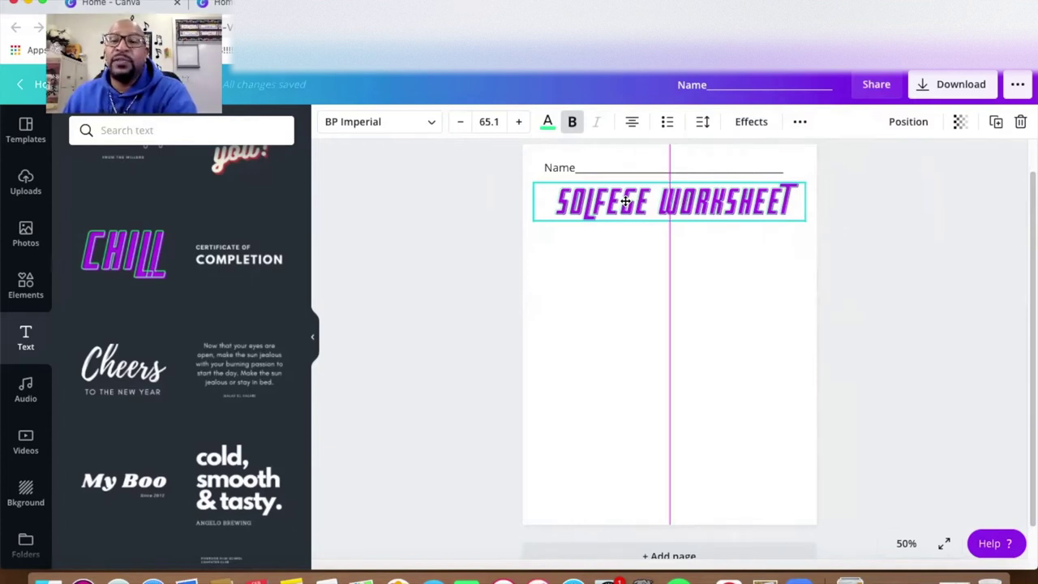
{"action": "left_click_drag", "start_coordinate": [625, 201], "coordinate": [626, 201]}
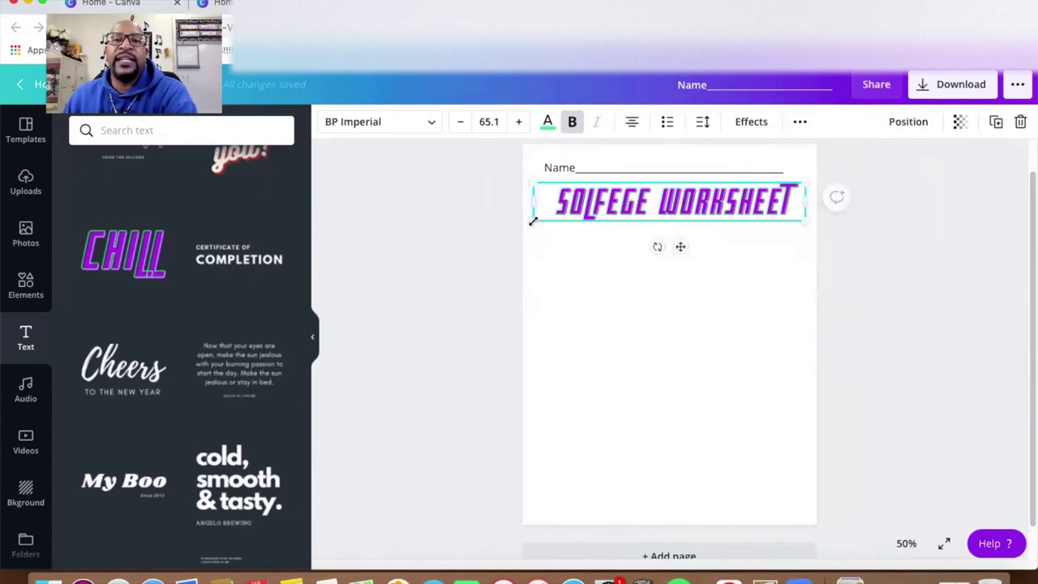
Step: Scale the title down to size 60.7, recentre it and nudge it up slightly toward the Name line
{"action": "left_click_drag", "start_coordinate": [535, 219], "coordinate": [552, 218]}
{"action": "left_click_drag", "start_coordinate": [655, 203], "coordinate": [645, 204]}
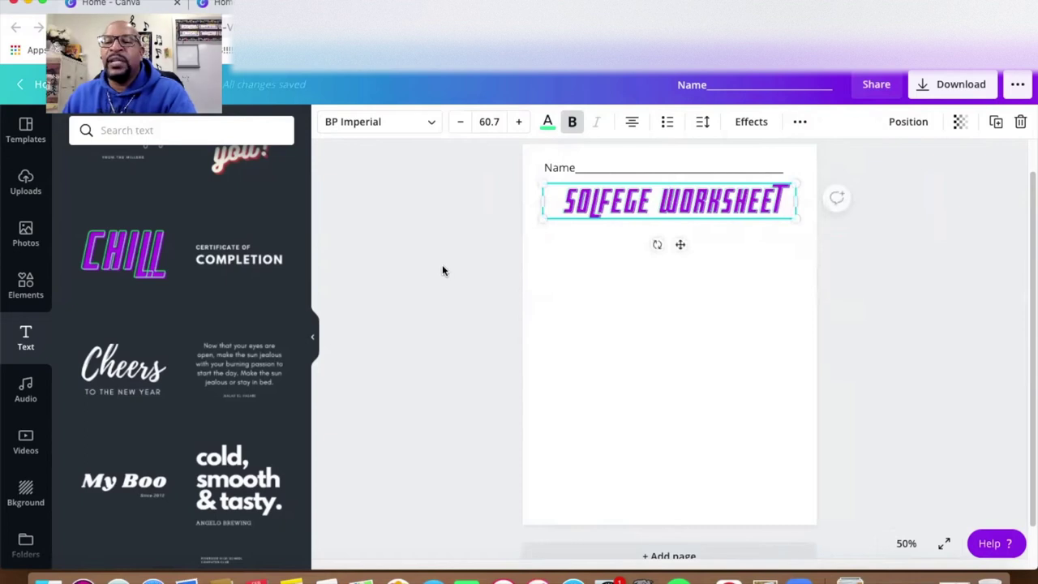
{"action": "key", "text": "Up"}
{"action": "key", "text": "Up"}
{"action": "key", "text": "Up"}
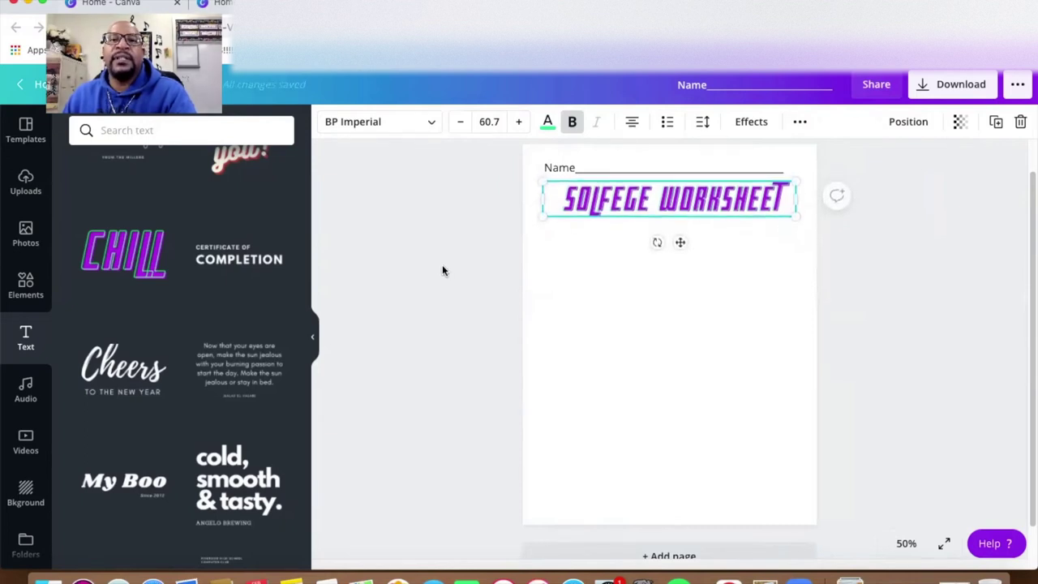
{"action": "left_click", "coordinate": [439, 261]}
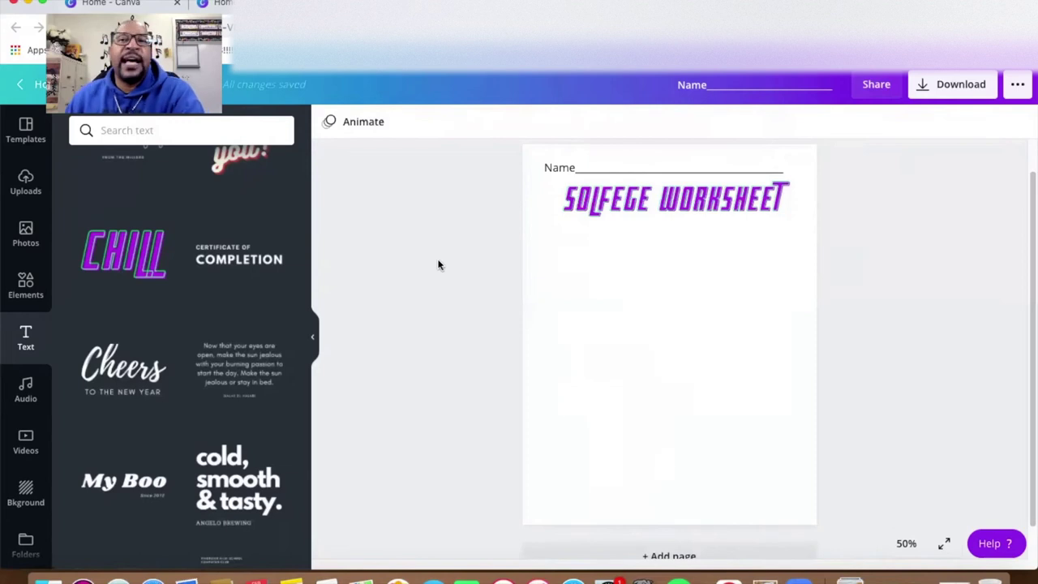
{"action": "scroll", "coordinate": [257, 284], "scroll_direction": "up", "scroll_amount": 3}
{"action": "scroll", "coordinate": [256, 284], "scroll_direction": "up", "scroll_amount": 4}
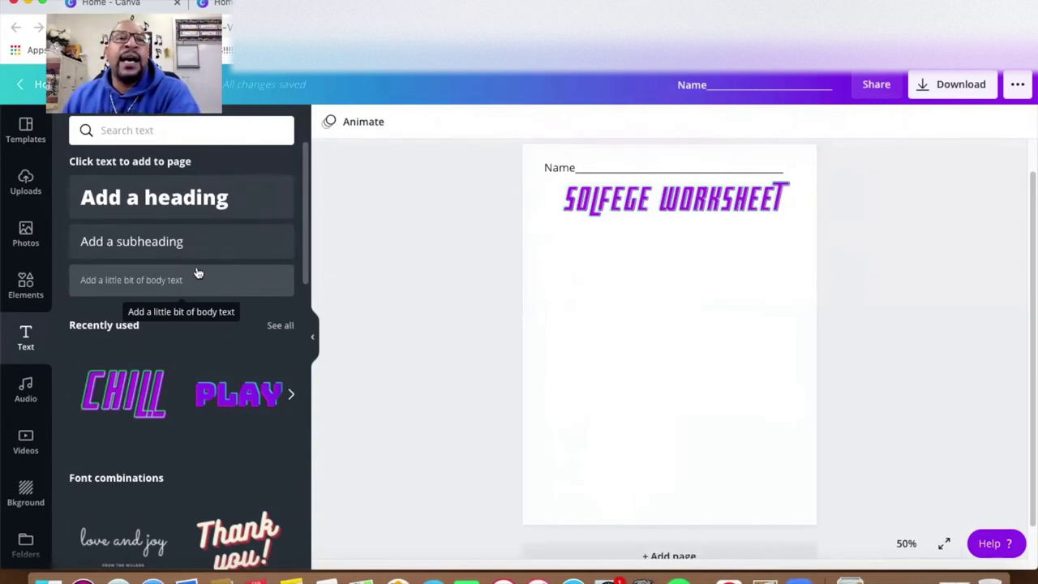
{"action": "scroll", "coordinate": [199, 276], "scroll_direction": "down", "scroll_amount": 3}
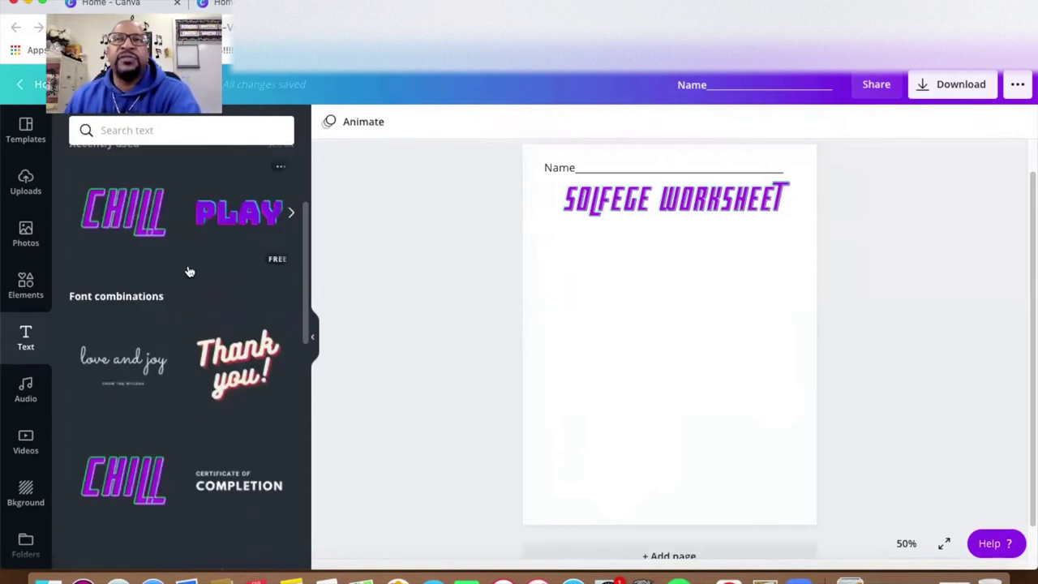
{"action": "scroll", "coordinate": [188, 271], "scroll_direction": "down", "scroll_amount": 2}
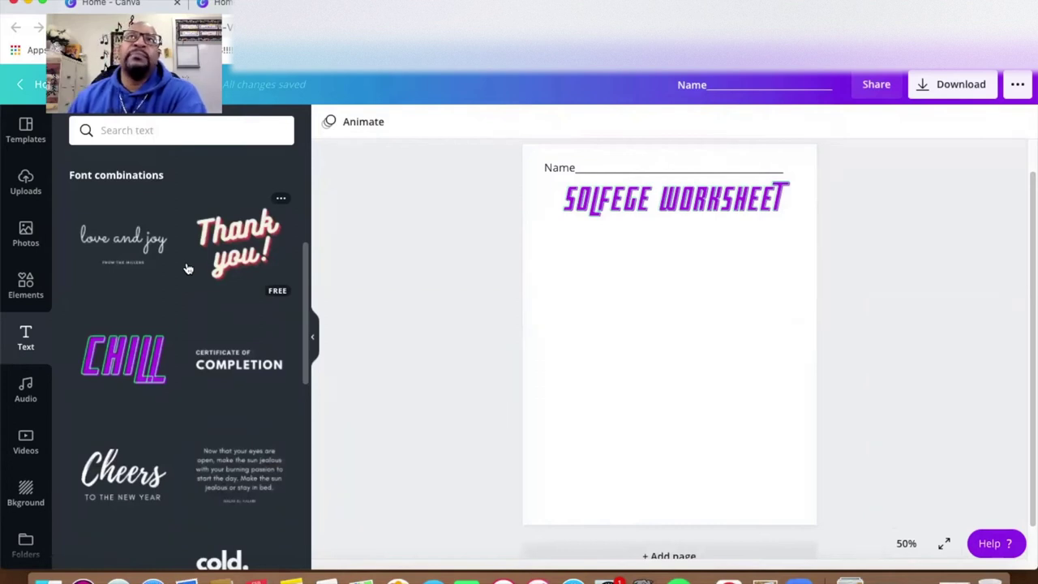
{"action": "scroll", "coordinate": [186, 267], "scroll_direction": "up", "scroll_amount": 5}
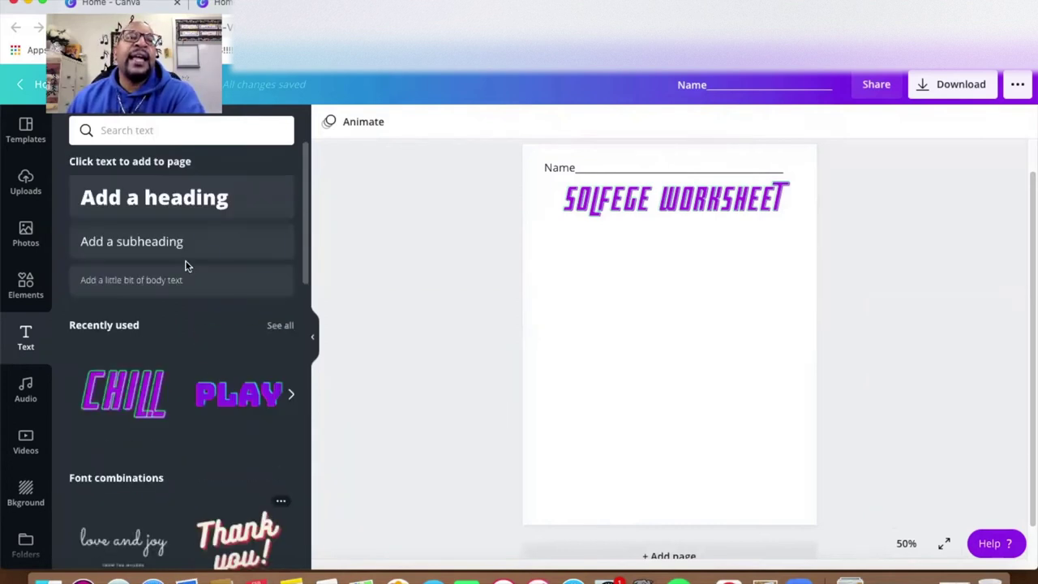
Step: Add the uploaded hand-sign picture of the pink-shirted girl, shrink it to a thumbnail and place it below the title at the left margin
{"action": "left_click", "coordinate": [25, 181]}
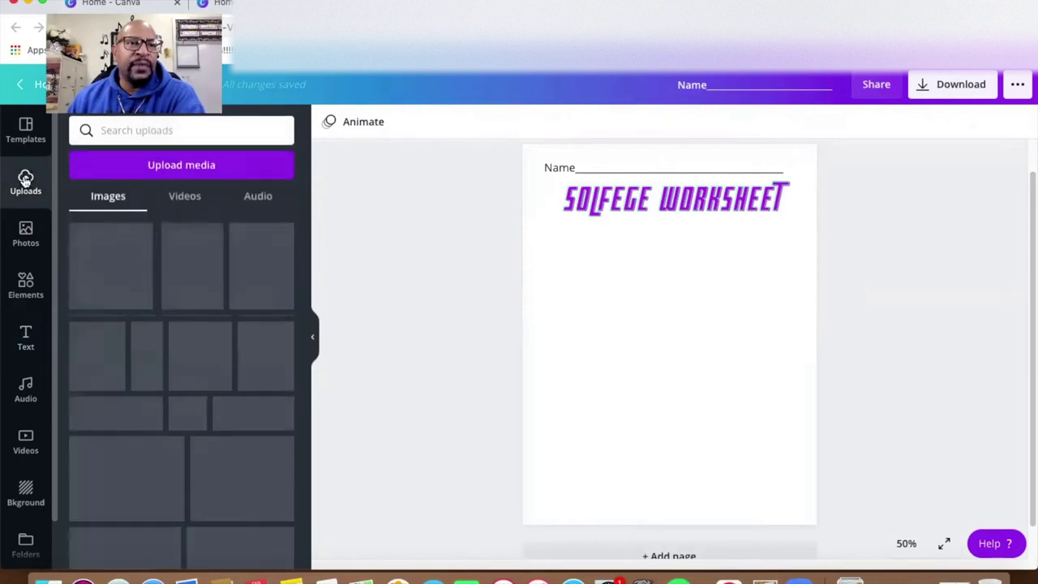
{"action": "scroll", "coordinate": [139, 258], "scroll_direction": "down", "scroll_amount": 2}
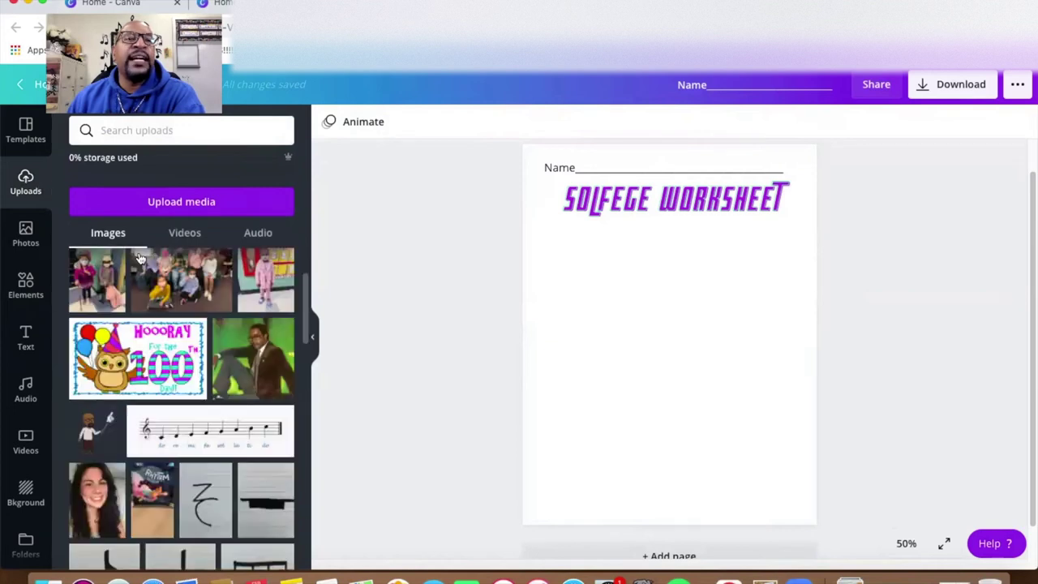
{"action": "scroll", "coordinate": [140, 258], "scroll_direction": "down", "scroll_amount": 5}
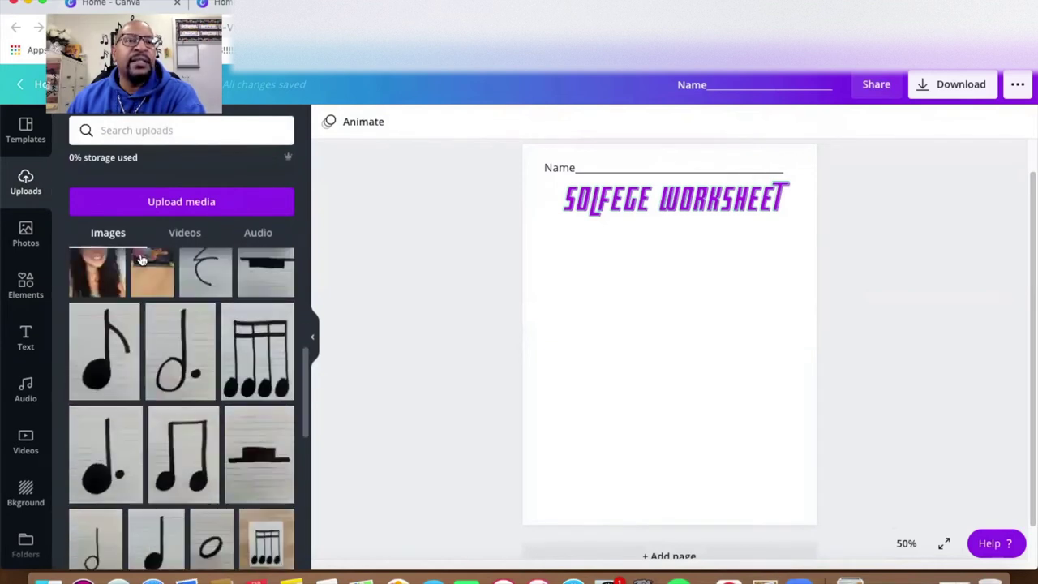
{"action": "scroll", "coordinate": [143, 260], "scroll_direction": "down", "scroll_amount": 8}
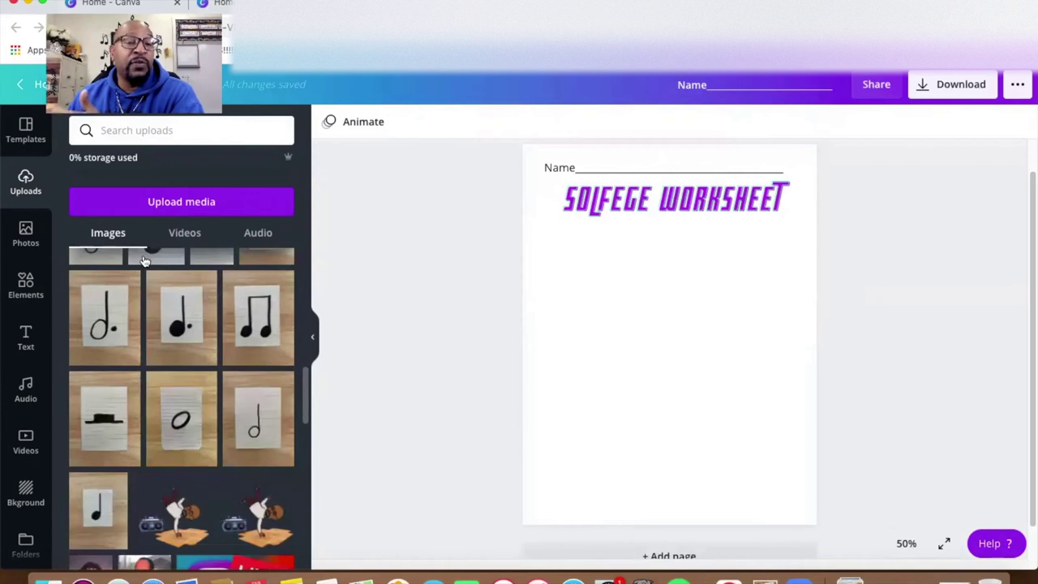
{"action": "scroll", "coordinate": [143, 260], "scroll_direction": "down", "scroll_amount": 10}
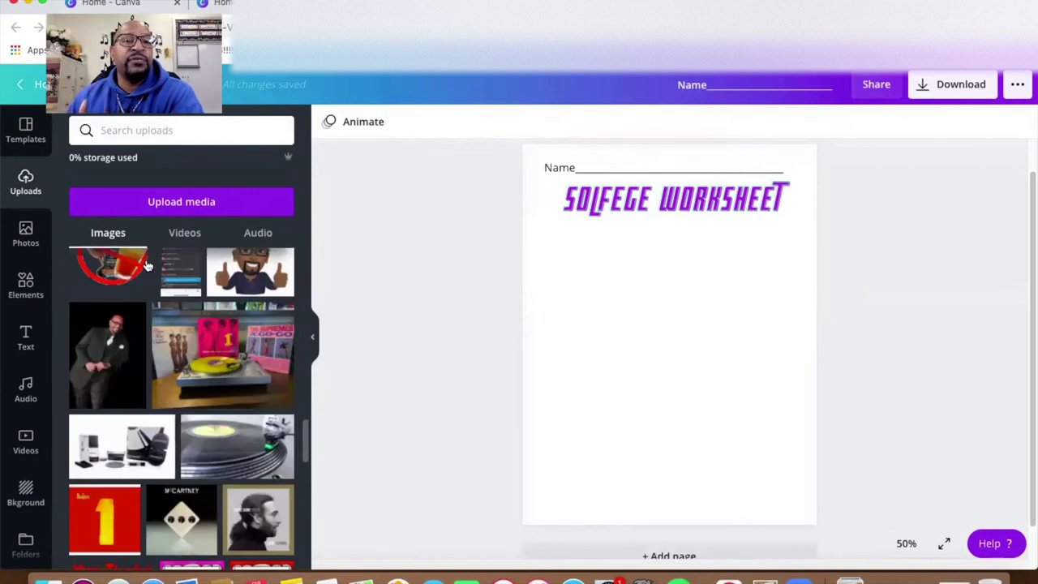
{"action": "scroll", "coordinate": [147, 265], "scroll_direction": "down", "scroll_amount": 5}
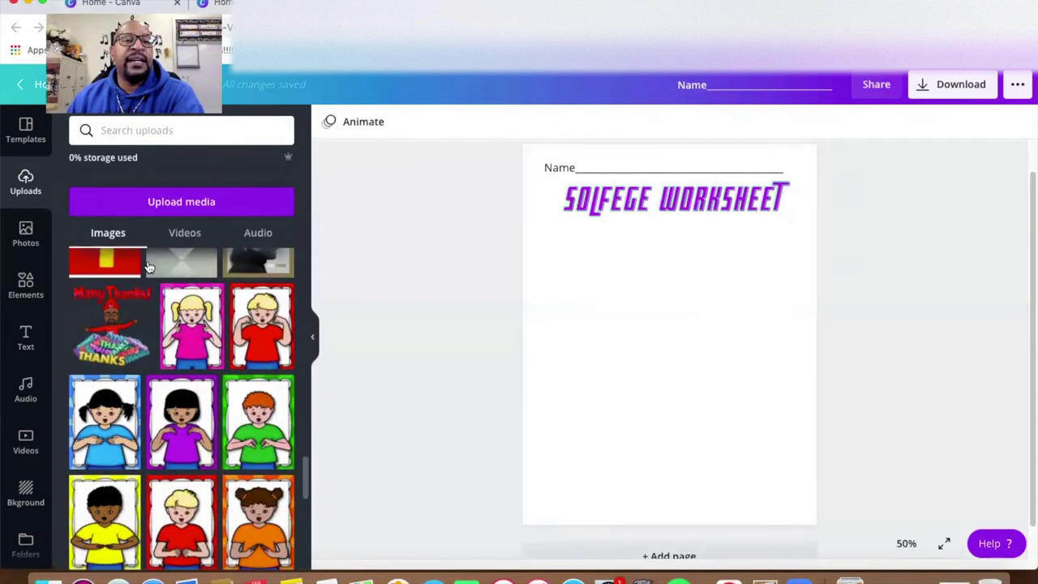
{"action": "scroll", "coordinate": [243, 402], "scroll_direction": "down", "scroll_amount": 2}
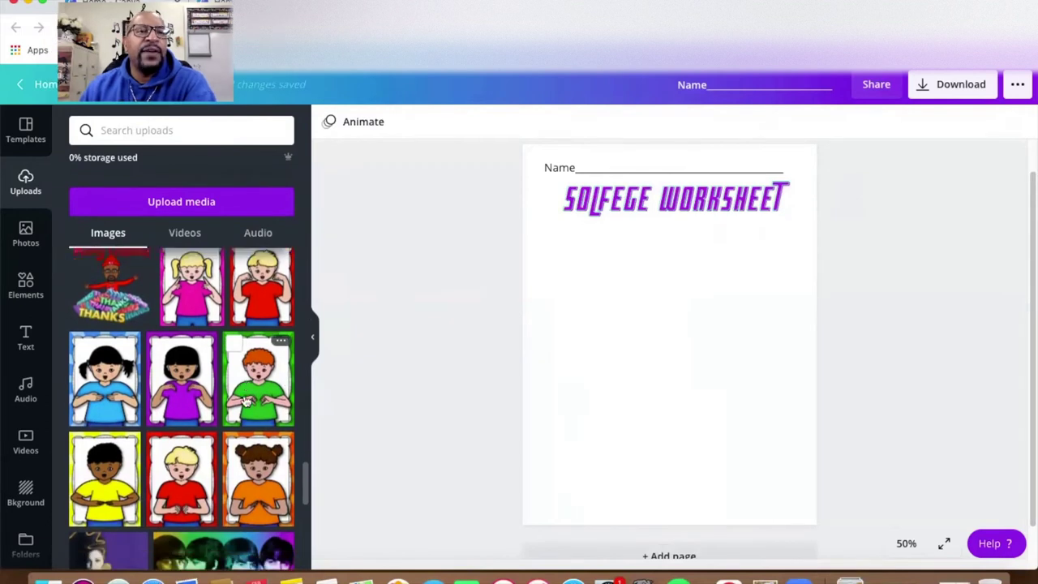
{"action": "scroll", "coordinate": [226, 403], "scroll_direction": "up", "scroll_amount": 1}
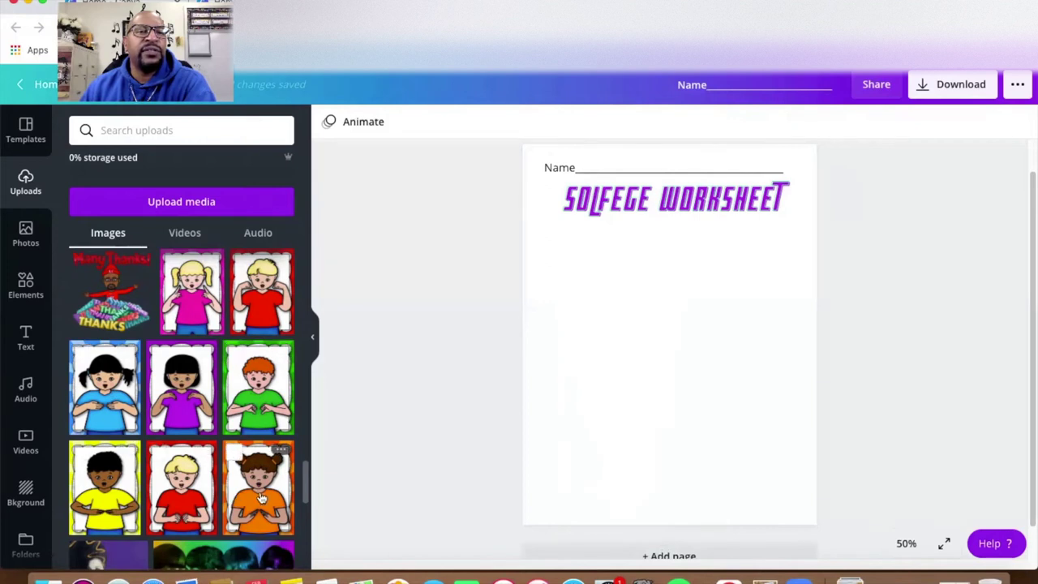
{"action": "left_click", "coordinate": [195, 289]}
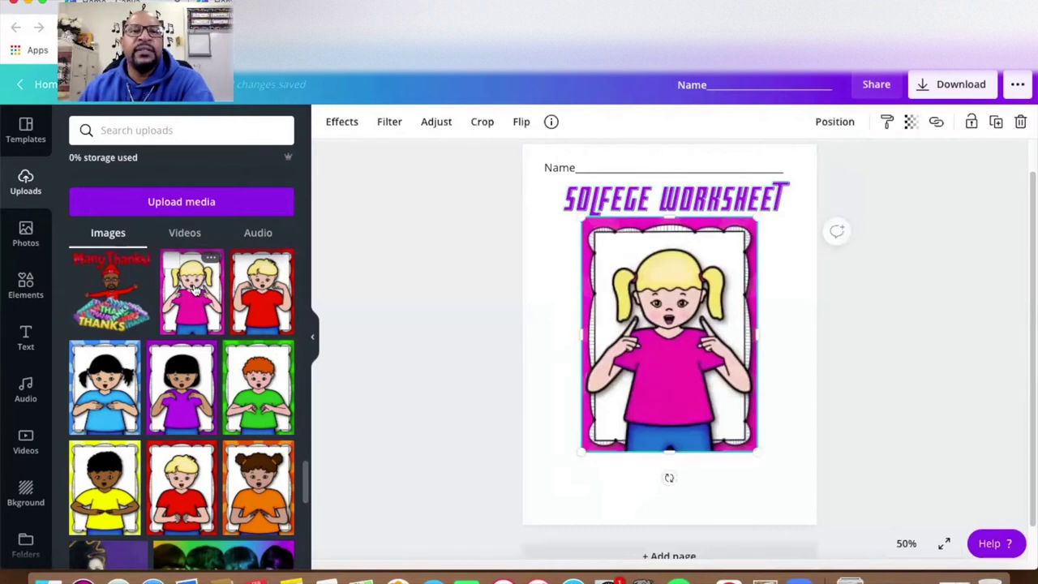
{"action": "left_click_drag", "start_coordinate": [580, 217], "coordinate": [717, 404]}
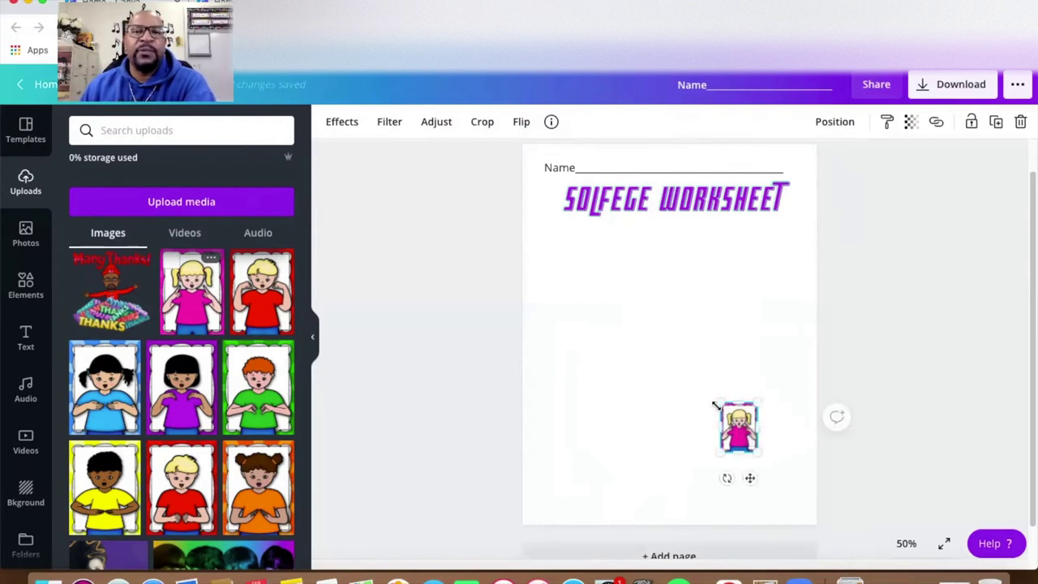
{"action": "left_click_drag", "start_coordinate": [737, 430], "coordinate": [564, 244]}
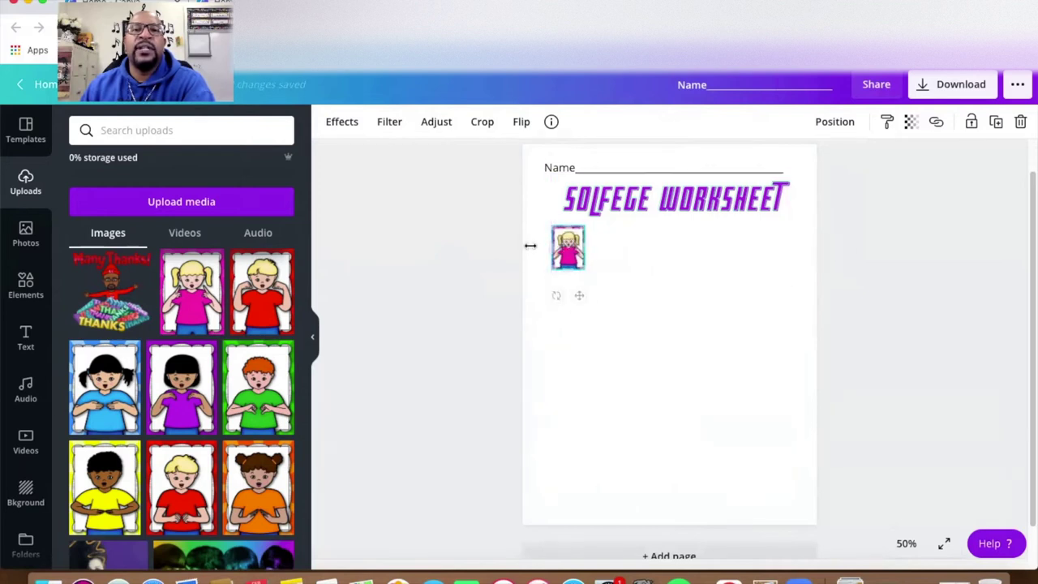
{"action": "left_click", "coordinate": [483, 244]}
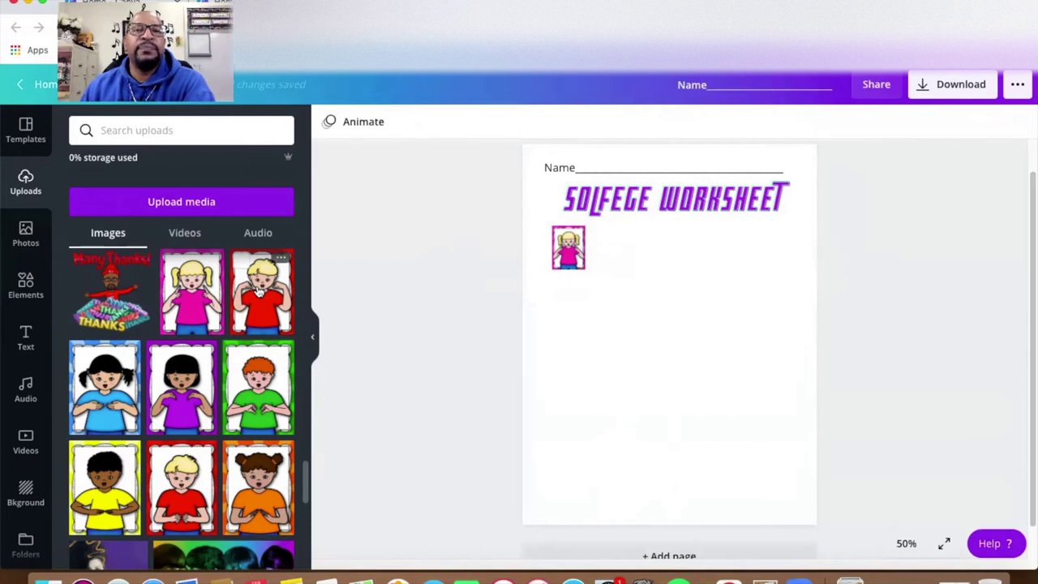
Step: Add the hand-sign pictures of the red-shirted boy with raised arms and the blue-shirted girl as thumbnails stacked beneath the pink one
{"action": "left_click", "coordinate": [258, 292]}
{"action": "left_click_drag", "start_coordinate": [609, 244], "coordinate": [568, 300]}
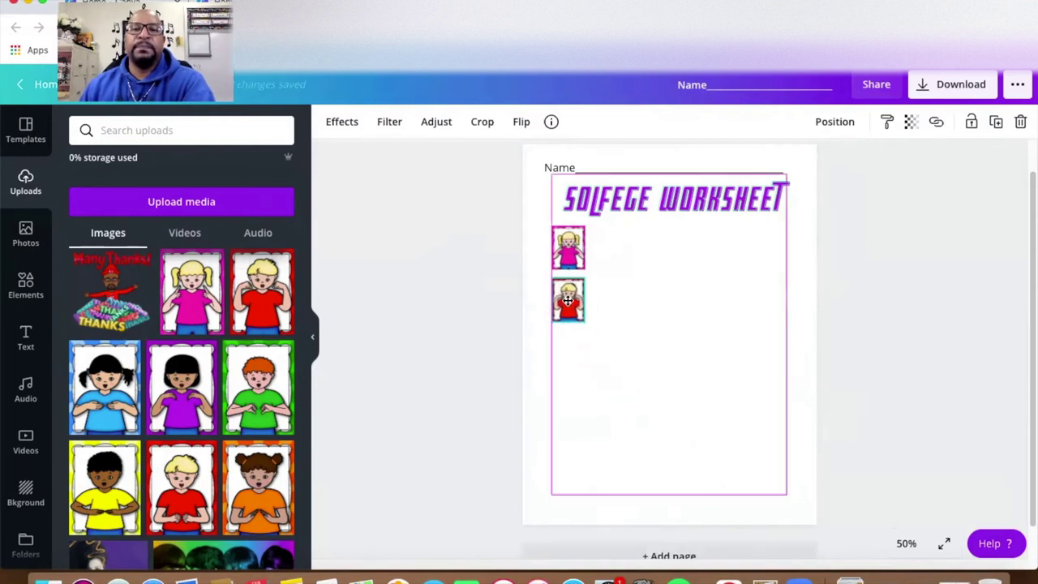
{"action": "left_click", "coordinate": [103, 388]}
{"action": "left_click_drag", "start_coordinate": [580, 217], "coordinate": [569, 351]}
Step: Add the purple-shirted girl's picture as a thumbnail below the blue-shirted one, and slightly enlarge the blue-shirted one to match the column
{"action": "left_click", "coordinate": [181, 387]}
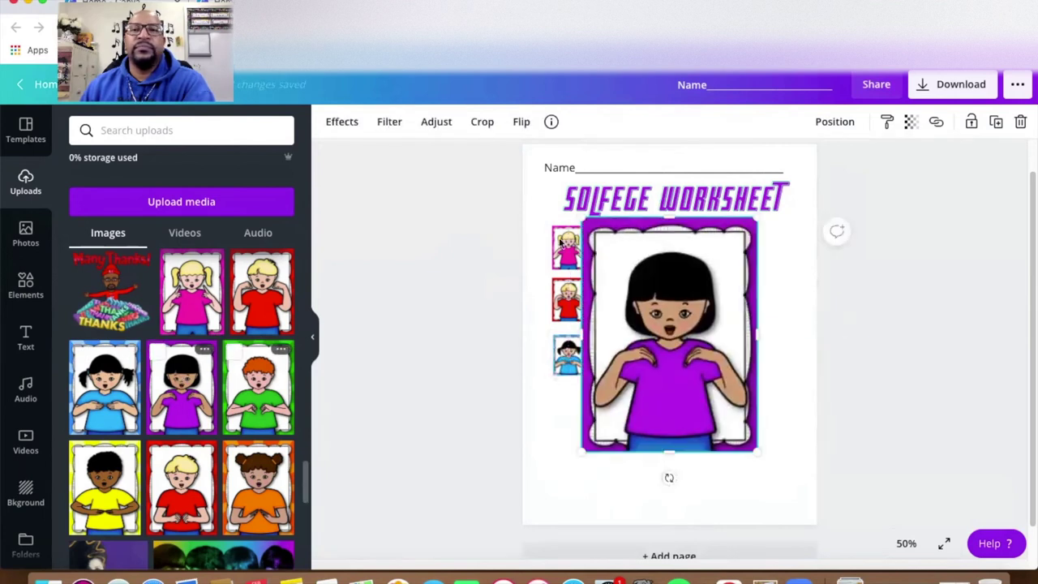
{"action": "left_click_drag", "start_coordinate": [591, 219], "coordinate": [559, 412]}
{"action": "left_click", "coordinate": [568, 355]}
{"action": "left_click_drag", "start_coordinate": [552, 333], "coordinate": [551, 330]}
{"action": "left_click", "coordinate": [420, 300]}
Step: Add the green-shirted child's hand-sign picture, shrink it to a thumbnail and place it at the foot of the picture column
{"action": "left_click", "coordinate": [258, 387]}
{"action": "left_click_drag", "start_coordinate": [583, 219], "coordinate": [704, 403]}
{"action": "left_click_drag", "start_coordinate": [744, 435], "coordinate": [588, 482]}
{"action": "left_click", "coordinate": [649, 440]}
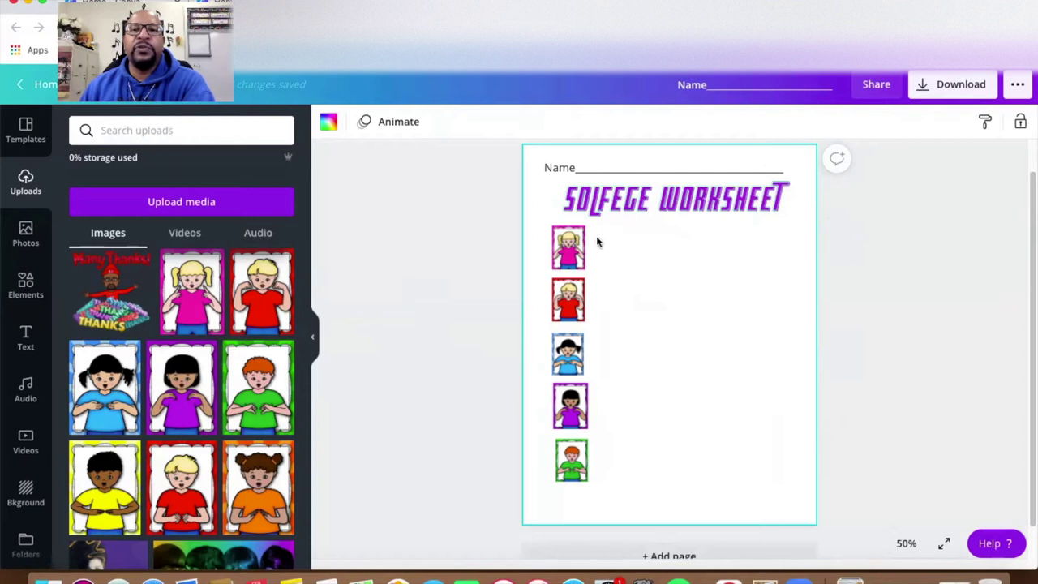
Step: Select all five hand-sign pictures and scale them down together, keeping them in a column along the page's left margin
{"action": "left_click", "coordinate": [568, 247]}
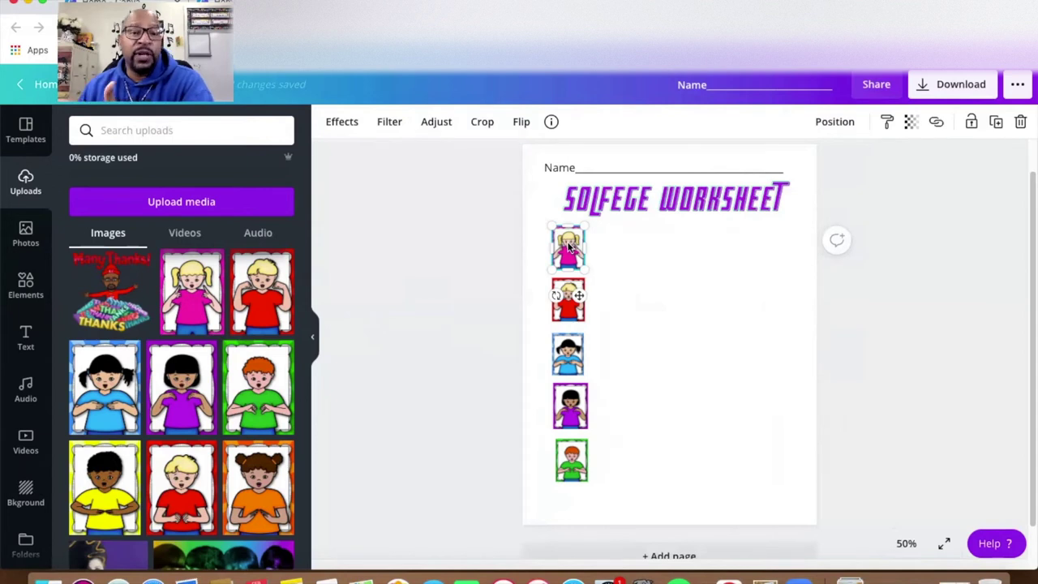
{"action": "left_click", "coordinate": [567, 312], "text": "shift"}
{"action": "left_click", "coordinate": [568, 357], "text": "shift"}
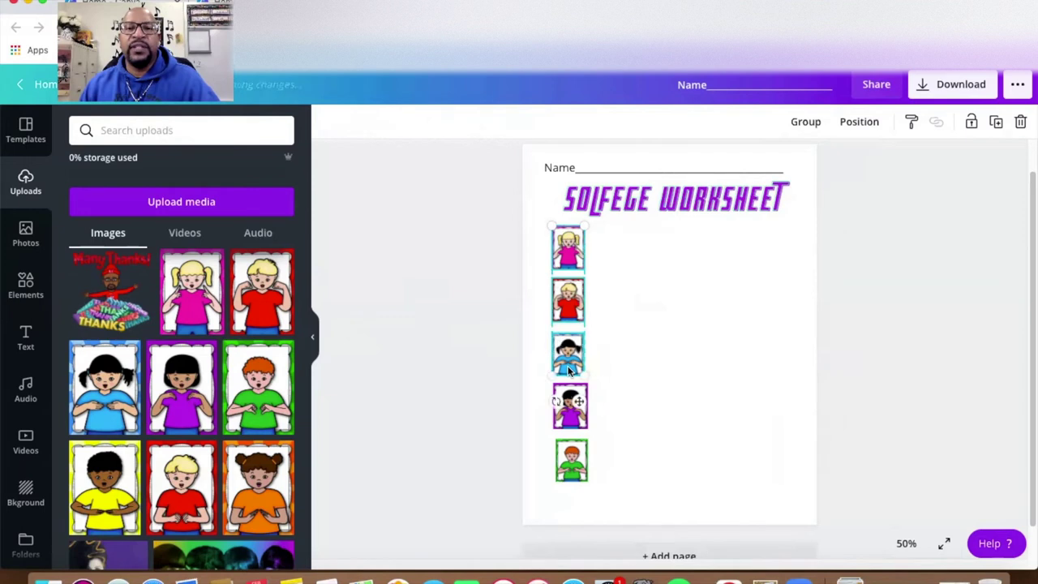
{"action": "left_click", "coordinate": [571, 414], "text": "shift"}
{"action": "left_click", "coordinate": [570, 466], "text": "shift"}
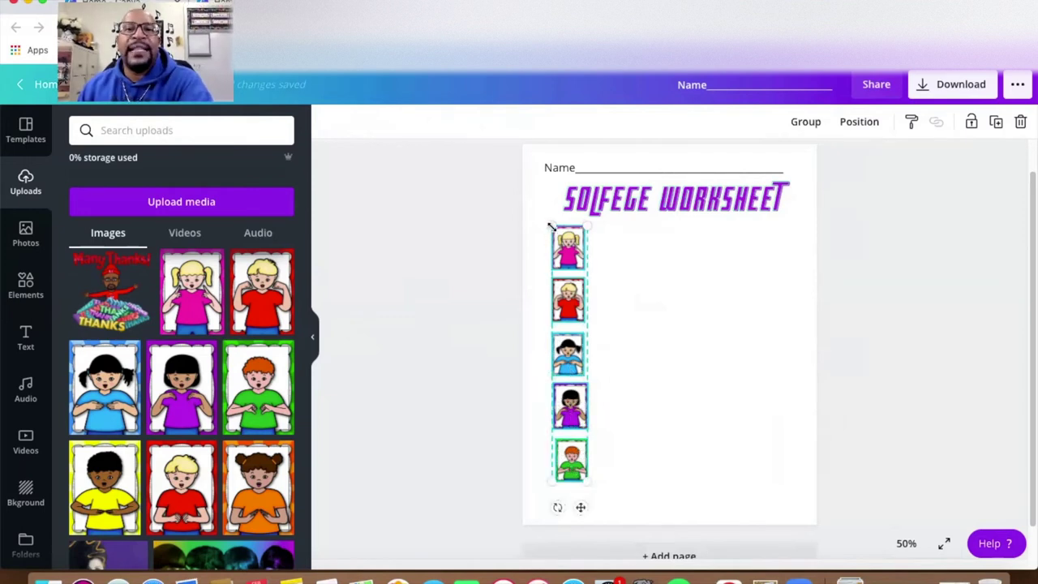
{"action": "left_click_drag", "start_coordinate": [552, 231], "coordinate": [568, 268]}
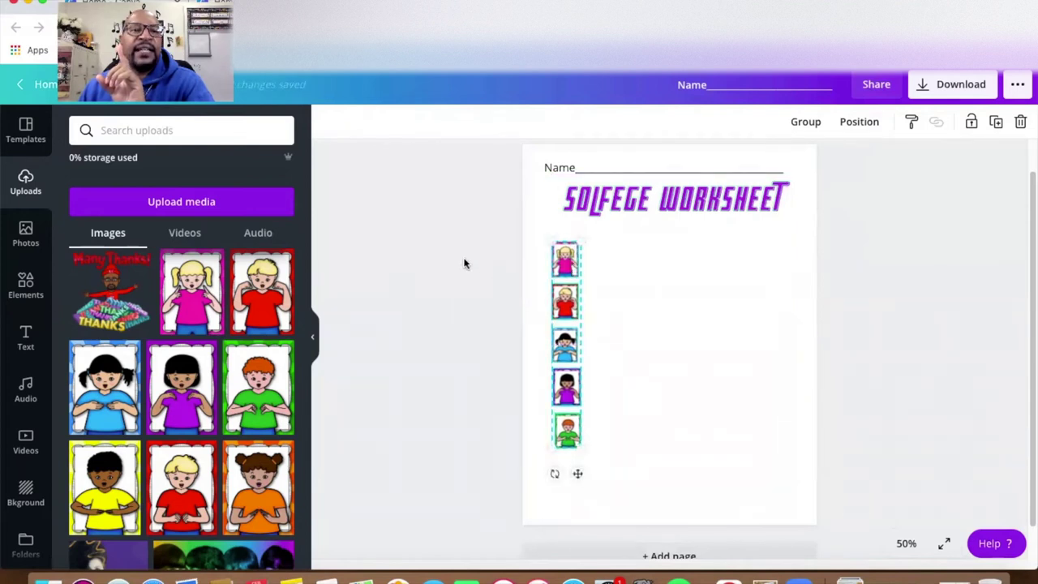
{"action": "left_click", "coordinate": [464, 262]}
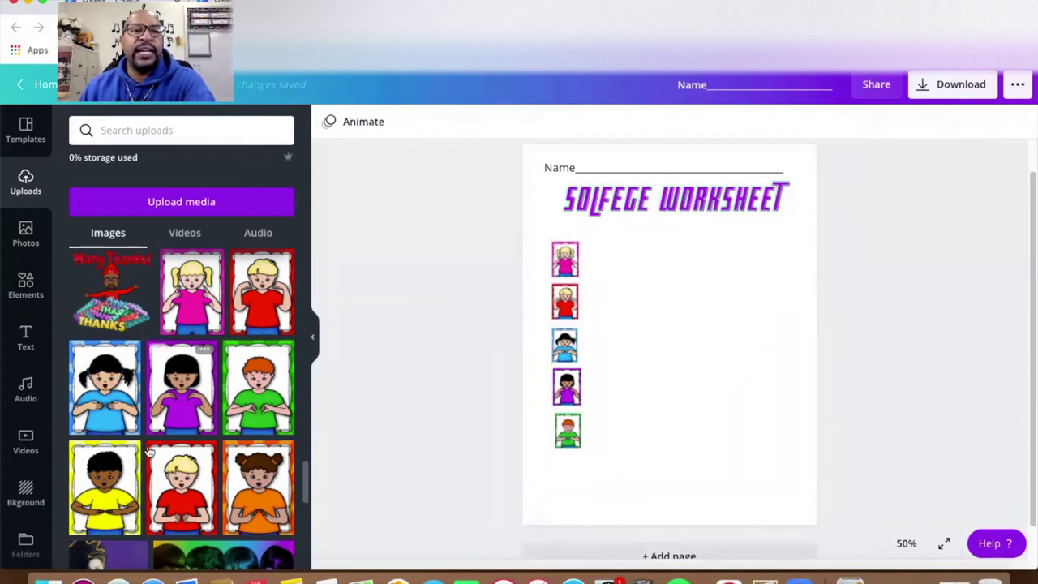
Step: Add the yellow-shirted child's hand-sign picture, shrink it to a thumbnail and place it beneath the green-shirted one
{"action": "left_click", "coordinate": [104, 487]}
{"action": "left_click_drag", "start_coordinate": [756, 219], "coordinate": [568, 470]}
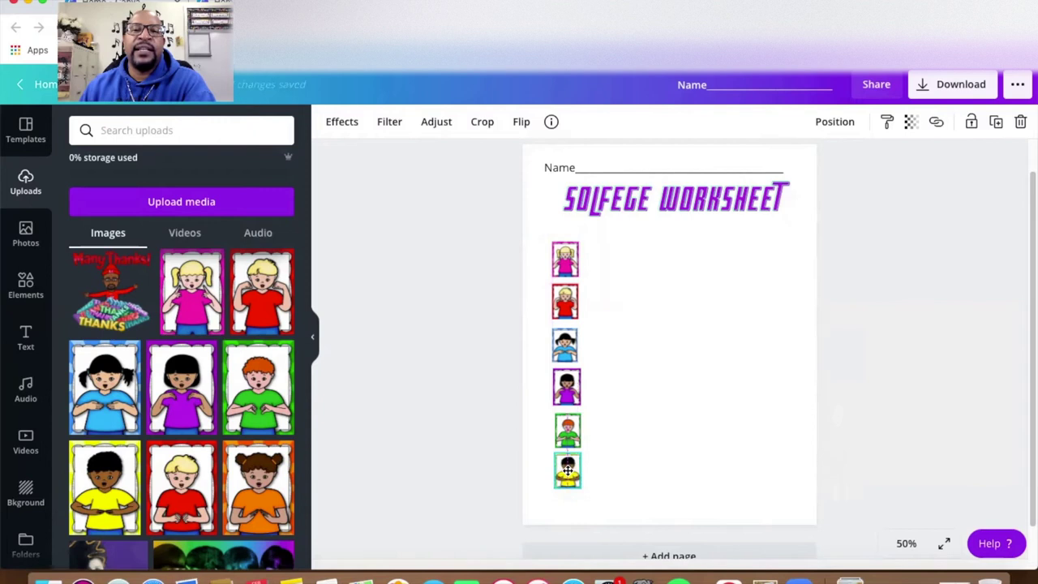
{"action": "left_click", "coordinate": [453, 379]}
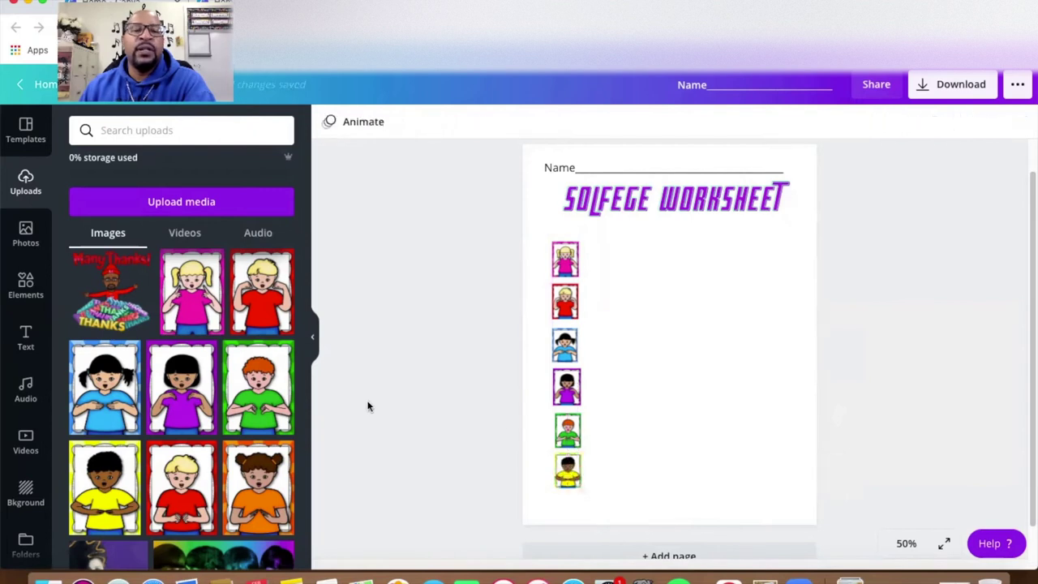
Step: Add the red-shirted boy with lowered hands as a thumbnail beneath the yellow one, and the orange-shirted girl as a thumbnail near the page's lower right
{"action": "left_click", "coordinate": [199, 478]}
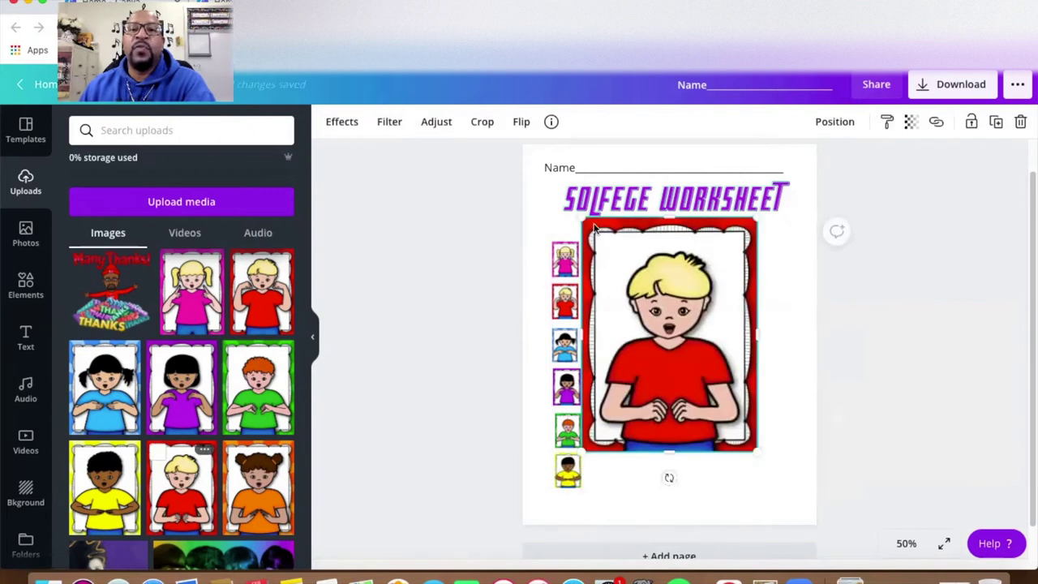
{"action": "left_click_drag", "start_coordinate": [604, 243], "coordinate": [569, 511]}
{"action": "left_click", "coordinate": [442, 377]}
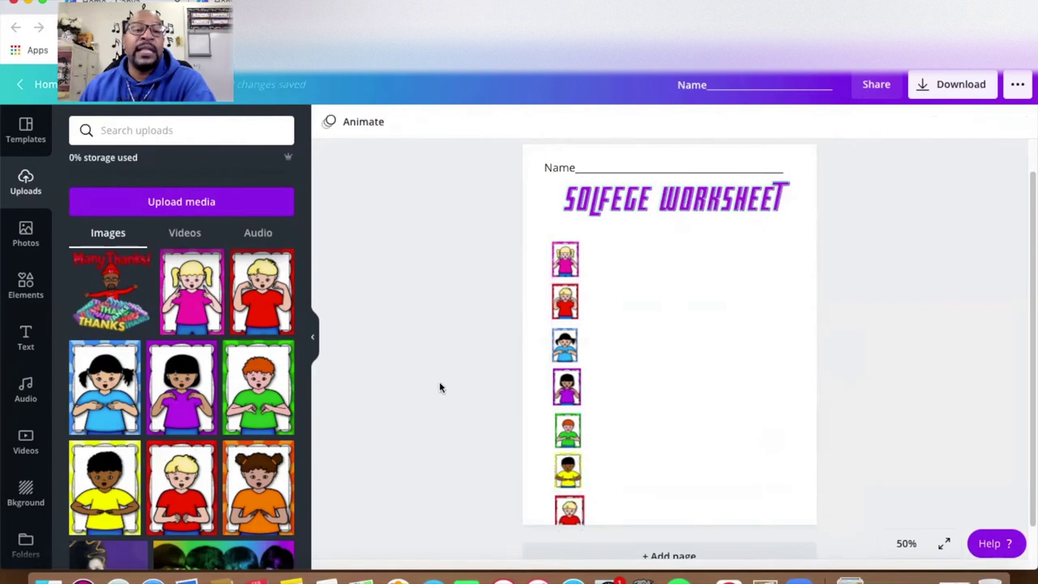
{"action": "left_click", "coordinate": [277, 475]}
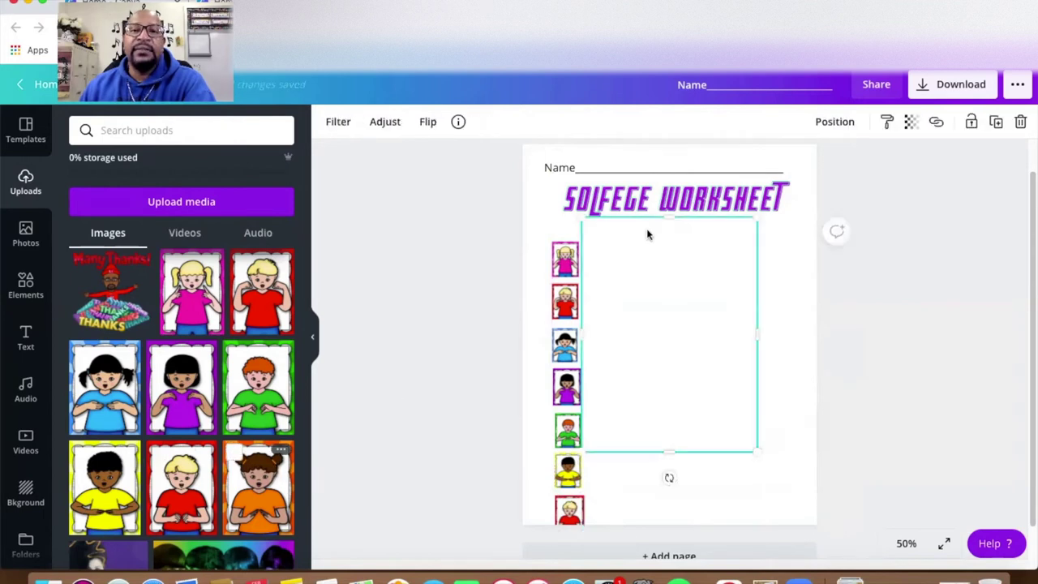
{"action": "left_click_drag", "start_coordinate": [581, 215], "coordinate": [723, 421]}
Step: Select all seven hand-sign pictures in the column and scale them down together, shifting them up to fit within the page
{"action": "left_click", "coordinate": [564, 259]}
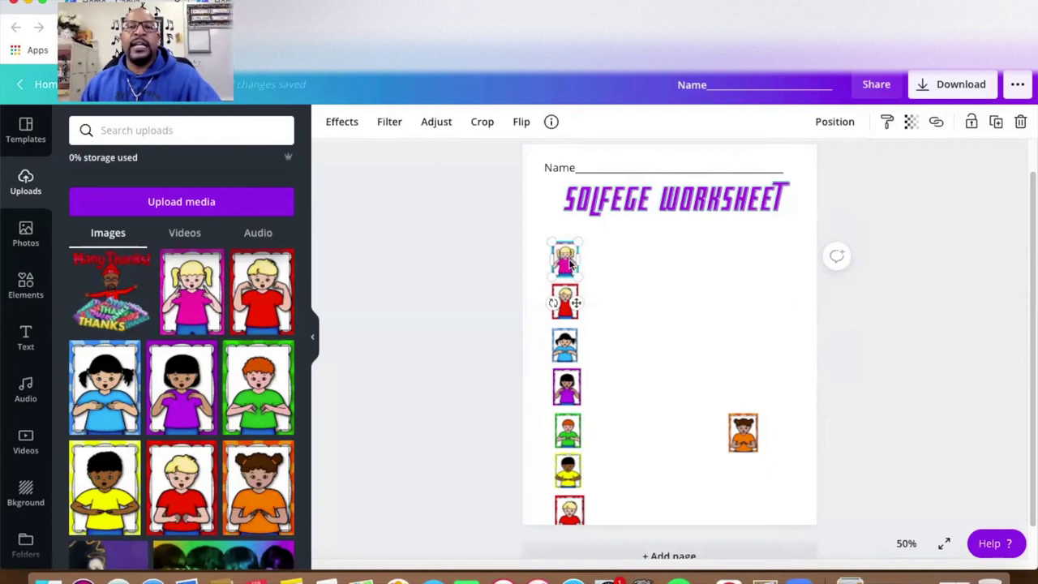
{"action": "left_click", "coordinate": [569, 321], "text": "shift"}
{"action": "left_click", "coordinate": [568, 357], "text": "shift"}
{"action": "left_click", "coordinate": [565, 397], "text": "shift"}
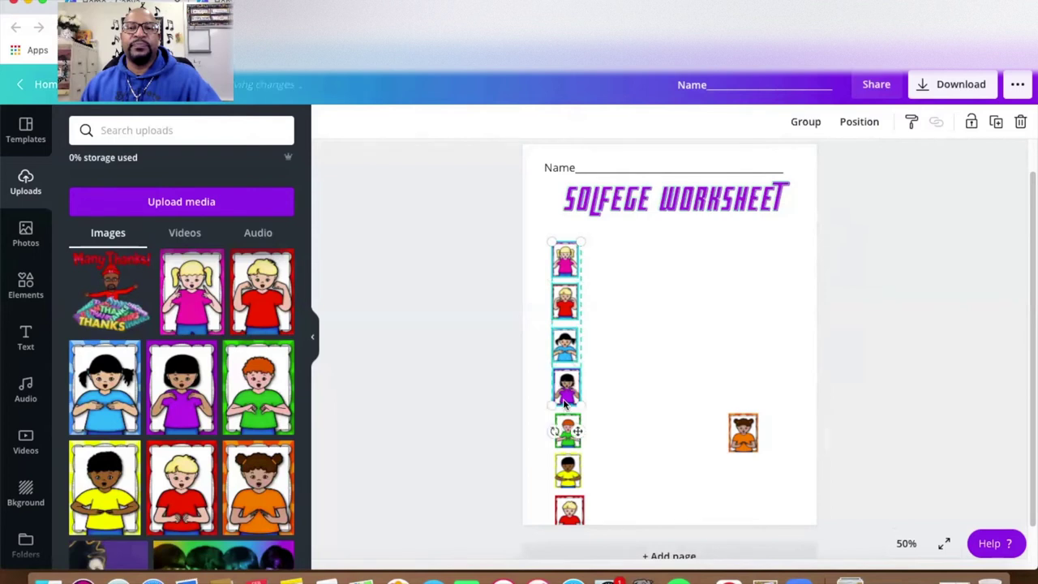
{"action": "left_click", "coordinate": [568, 429], "text": "shift"}
{"action": "left_click", "coordinate": [565, 463], "text": "shift"}
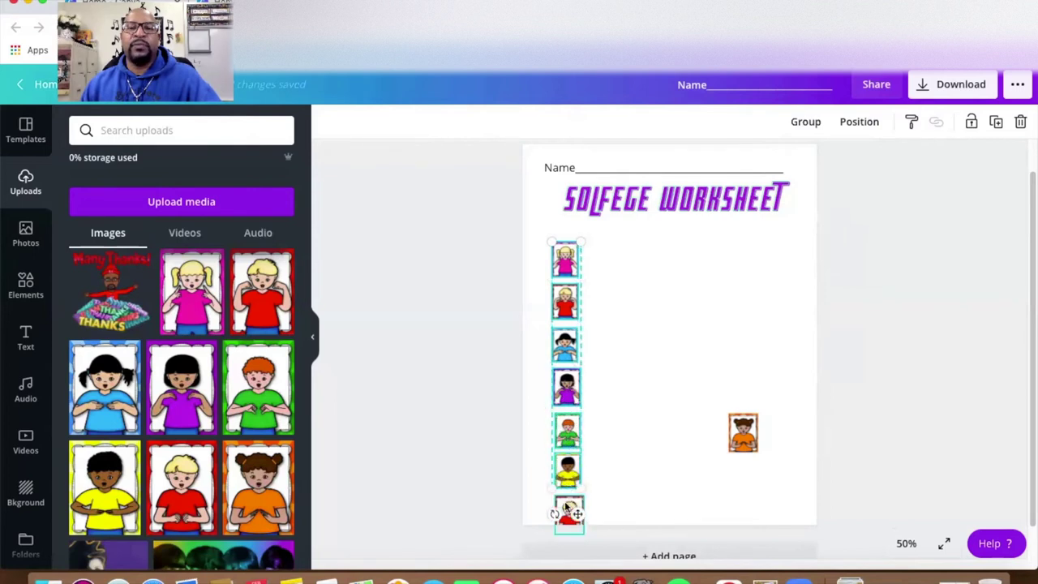
{"action": "left_click", "coordinate": [567, 507], "text": "shift"}
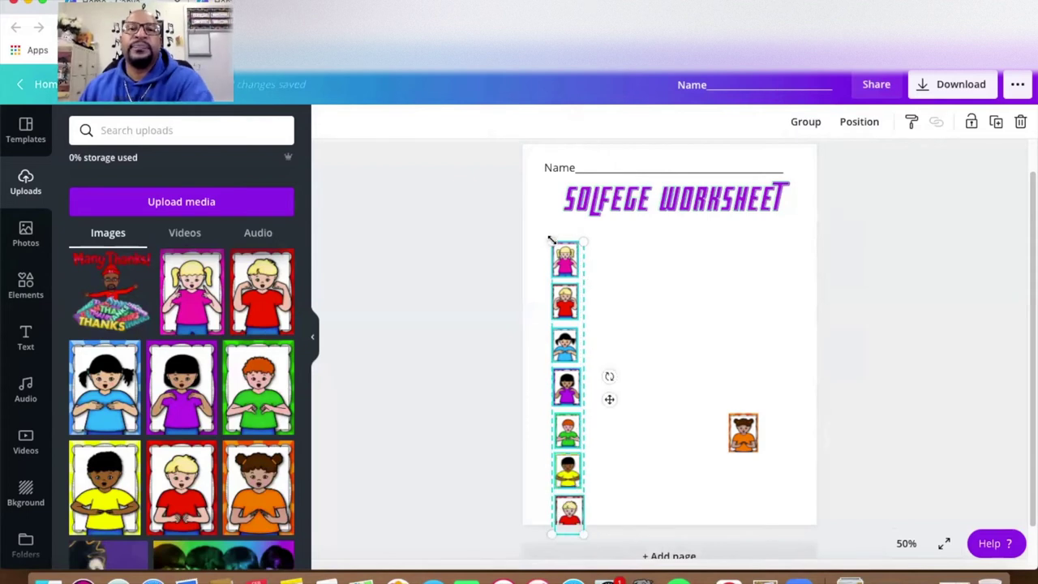
{"action": "mouse_move", "coordinate": [555, 247]}
{"action": "left_mouse_down"}
{"action": "mouse_move", "coordinate": [568, 304]}
{"action": "mouse_move", "coordinate": [553, 238]}
{"action": "mouse_move", "coordinate": [563, 257]}
{"action": "left_mouse_up"}
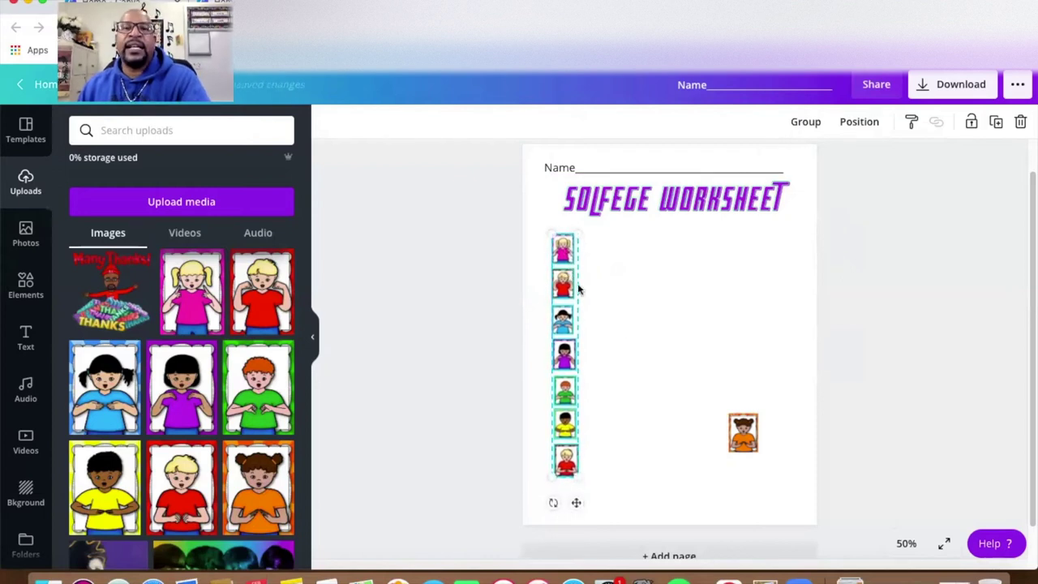
Step: Shrink the orange-shirted girl's picture to match the others and place it at the foot of the picture column
{"action": "left_click", "coordinate": [744, 435]}
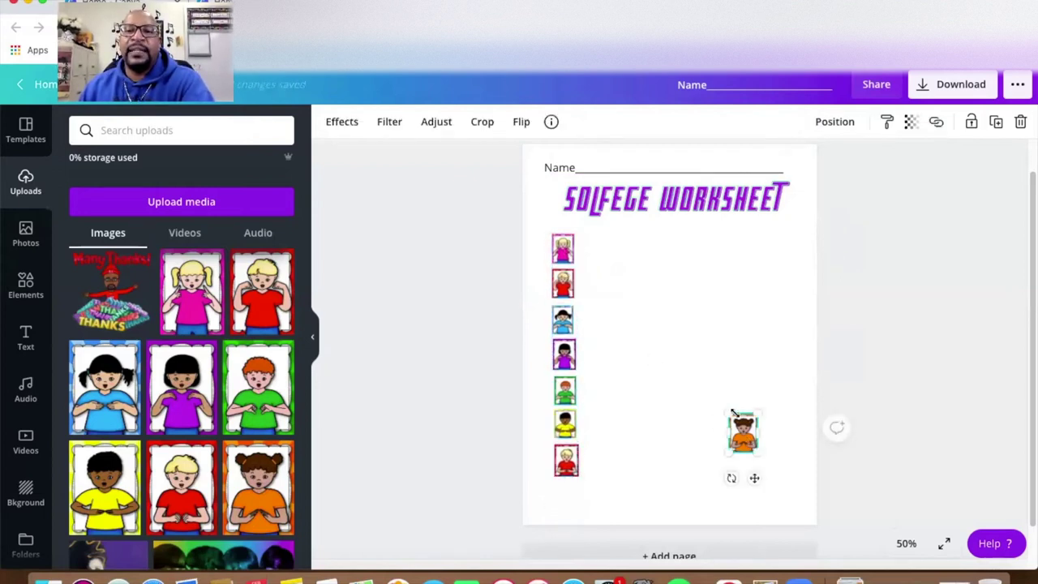
{"action": "left_click_drag", "start_coordinate": [731, 414], "coordinate": [569, 501]}
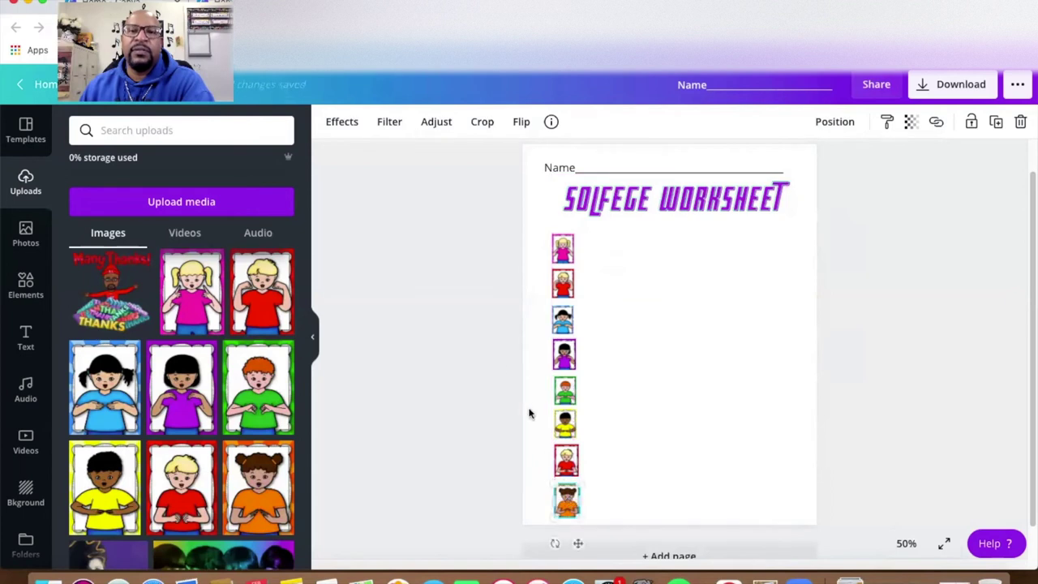
{"action": "left_click", "coordinate": [481, 338]}
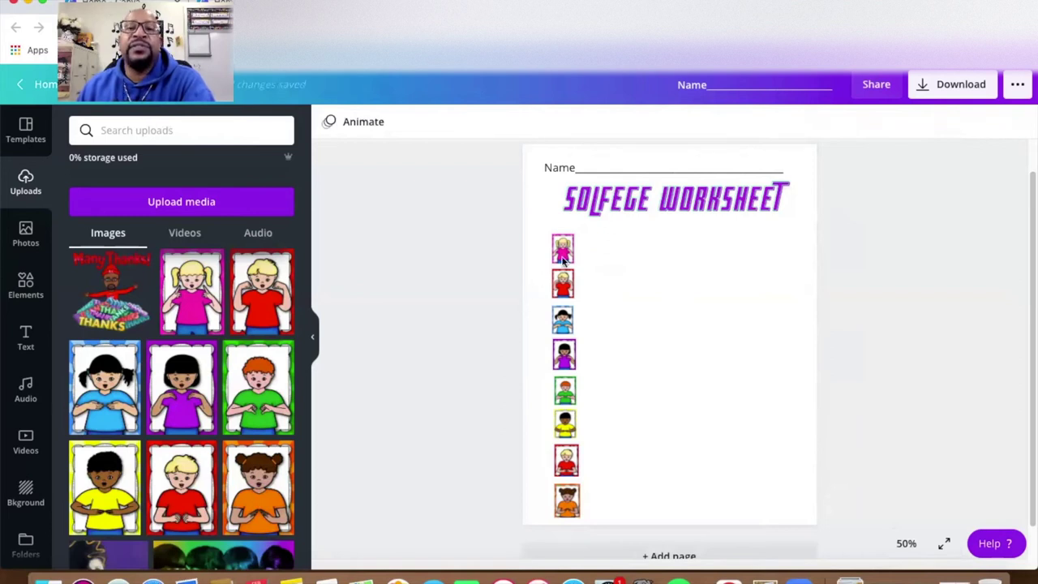
{"action": "left_click", "coordinate": [561, 281]}
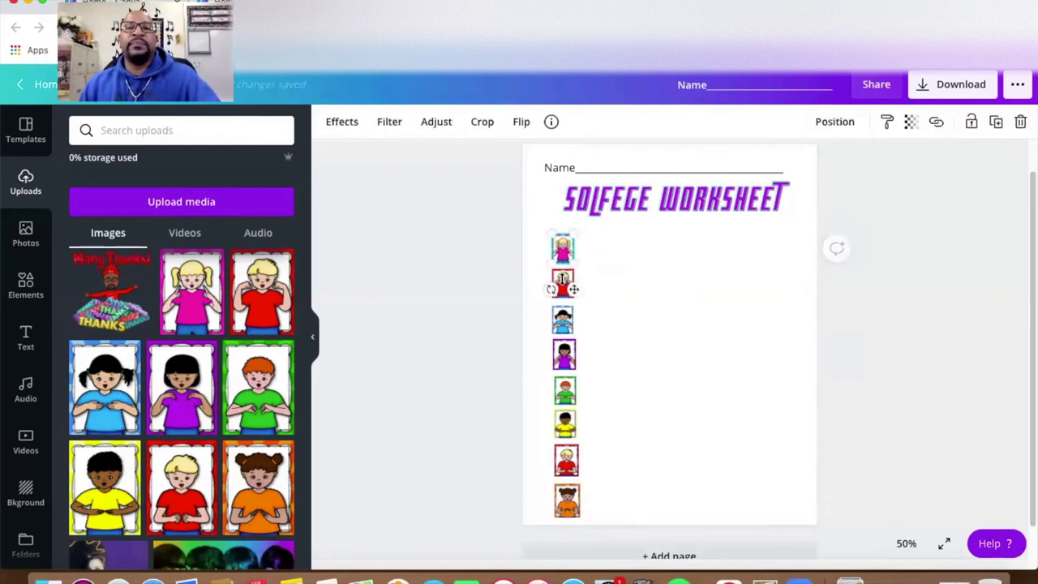
{"action": "key", "text": "Escape"}
Step: Add a subheading text box to the page and set its font to Alice
{"action": "key", "text": "super+equal"}
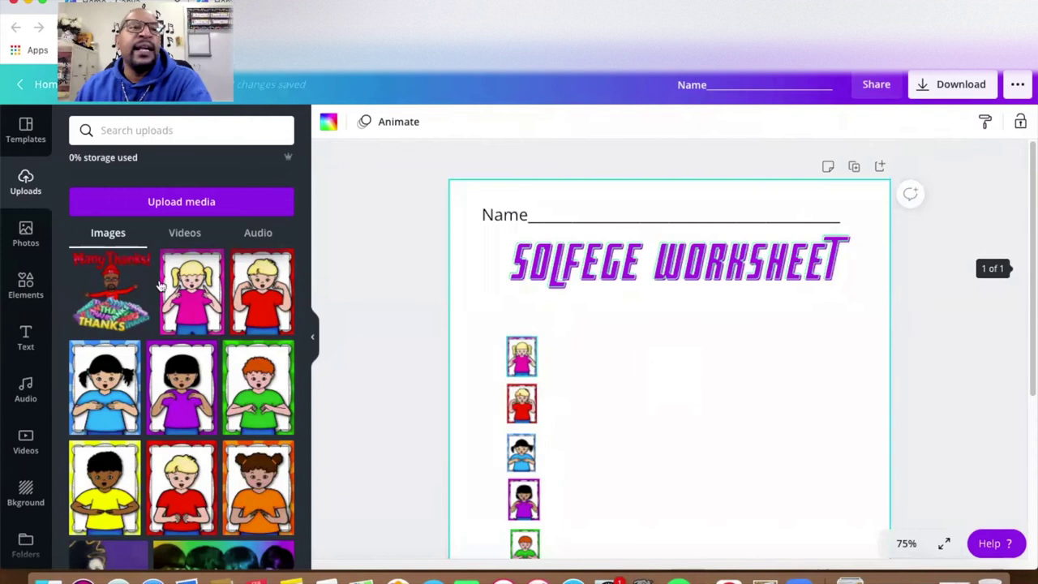
{"action": "left_click", "coordinate": [25, 337]}
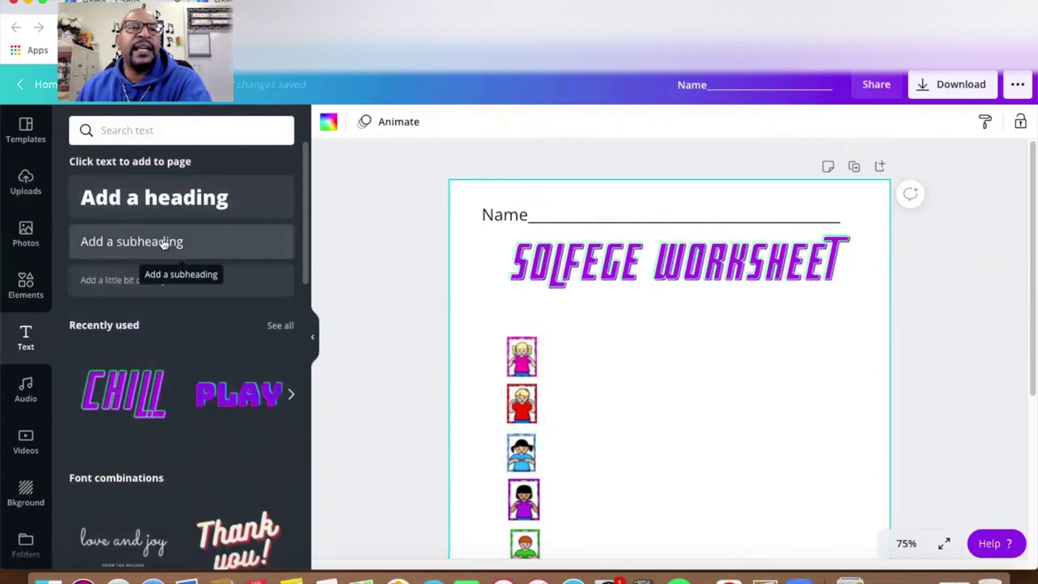
{"action": "left_click", "coordinate": [133, 242]}
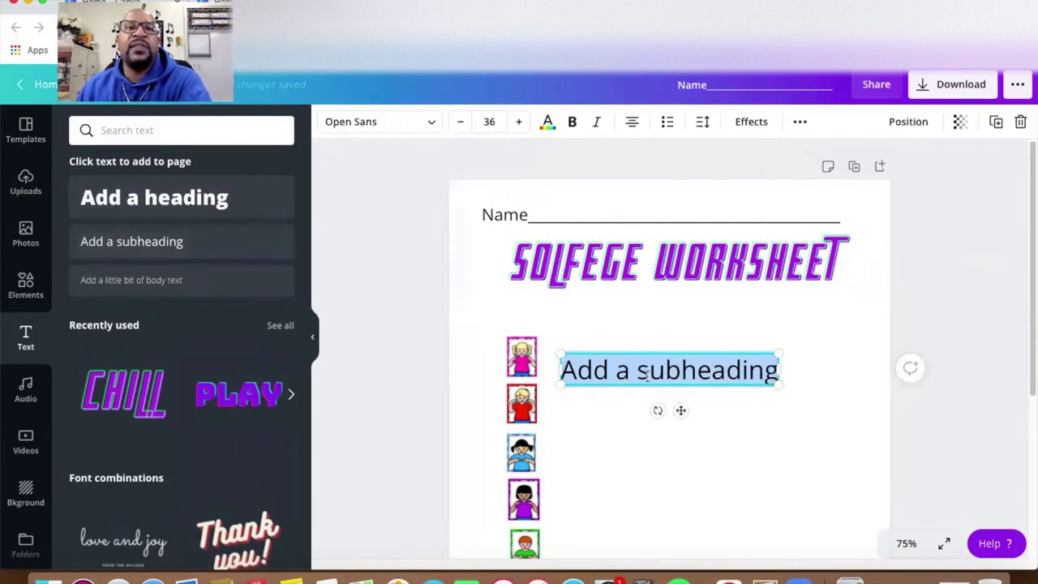
{"action": "left_click", "coordinate": [433, 124]}
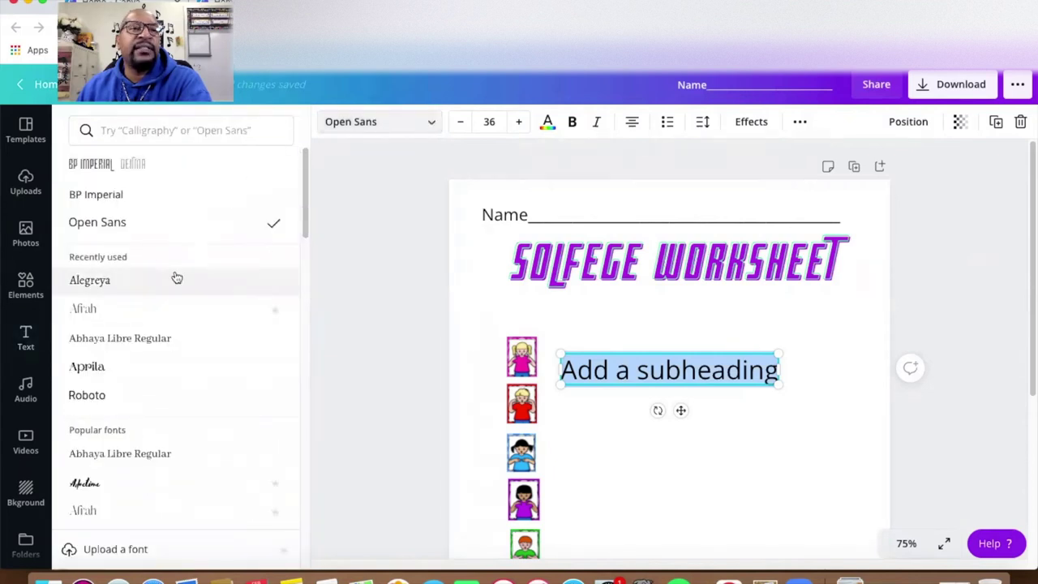
{"action": "scroll", "coordinate": [157, 300], "scroll_direction": "down", "scroll_amount": 1}
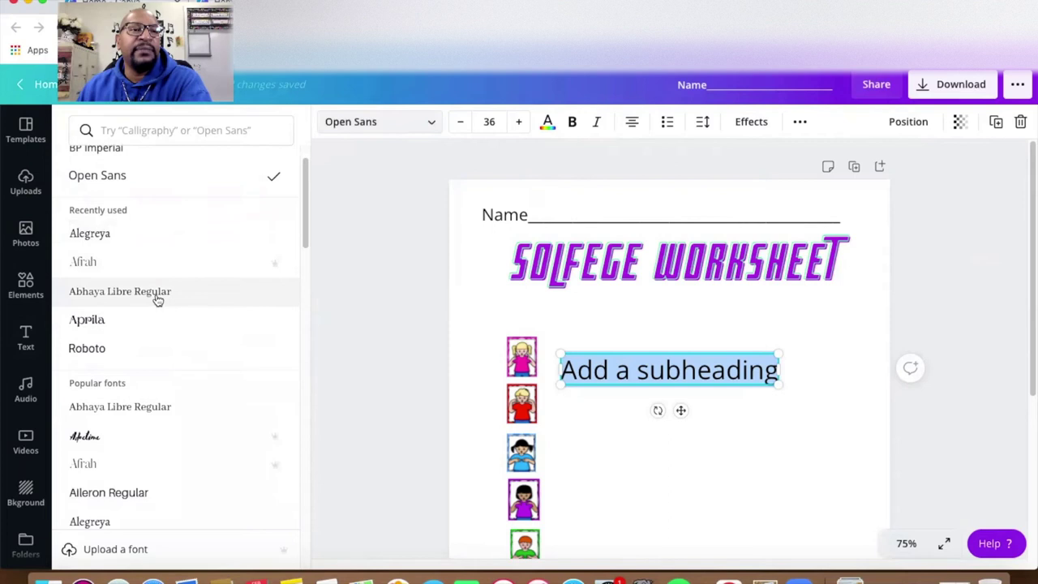
{"action": "left_click", "coordinate": [87, 348]}
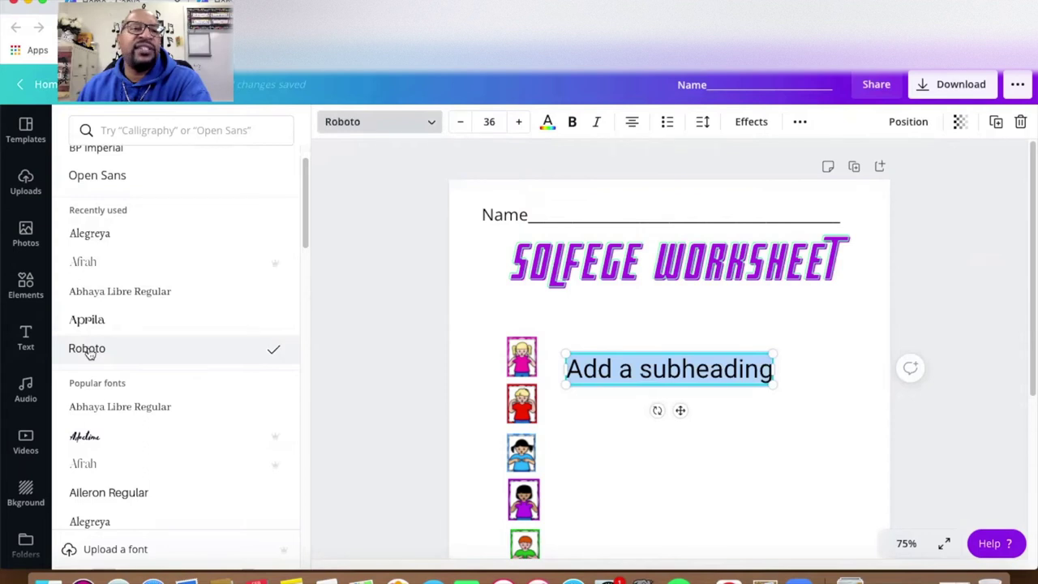
{"action": "scroll", "coordinate": [106, 373], "scroll_direction": "down", "scroll_amount": 2}
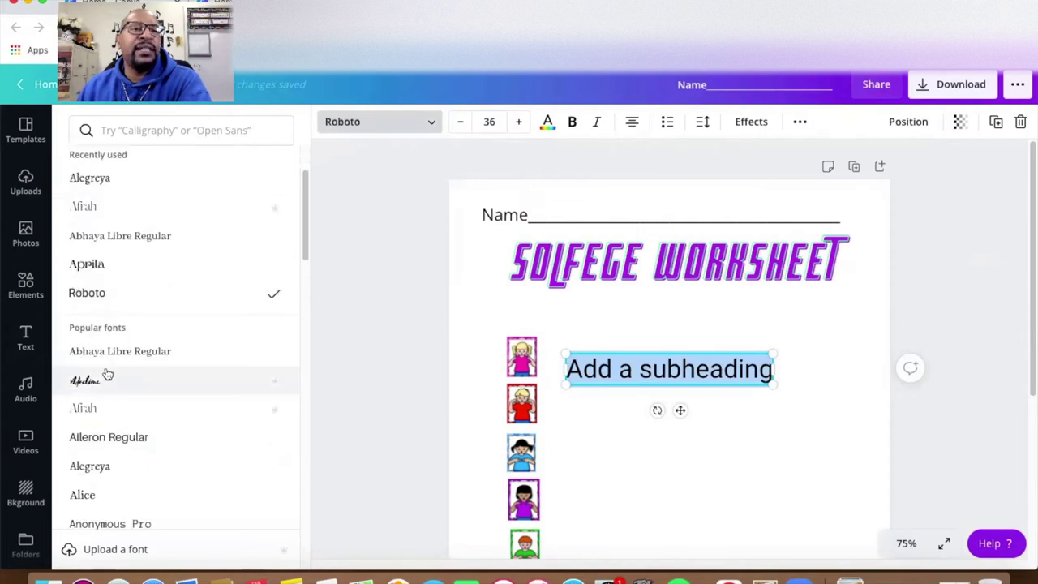
{"action": "left_click", "coordinate": [90, 475]}
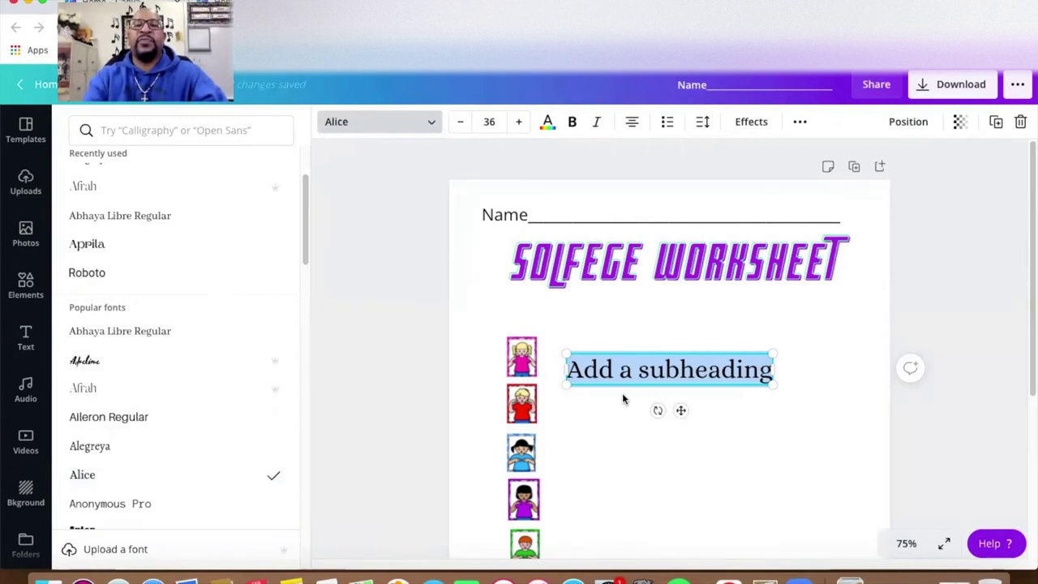
Step: Replace the subheading text with "Draw a line from the Solfege illustration to its correct syllable."
{"action": "type", "text": "Dra"}
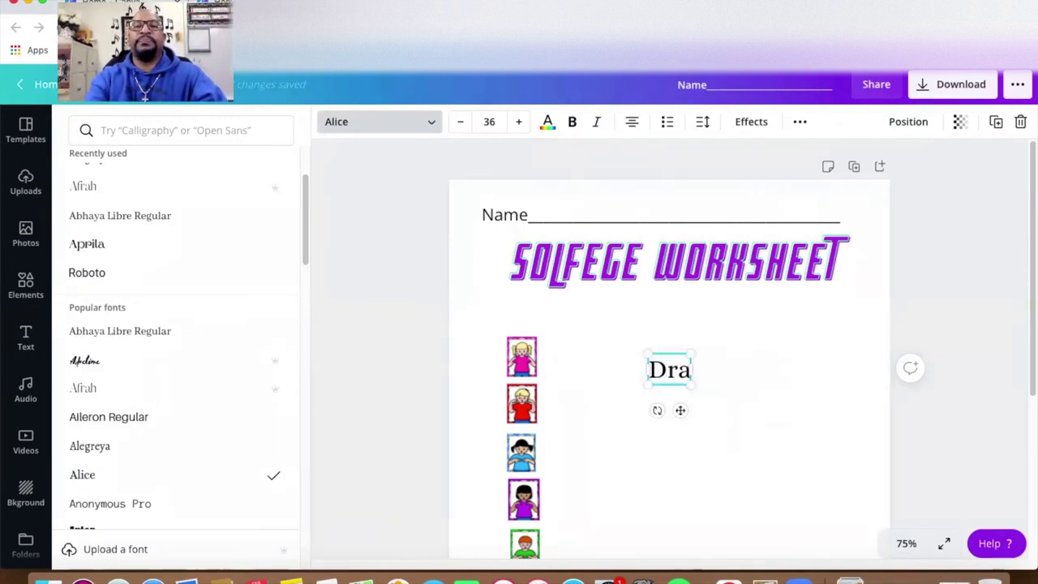
{"action": "key", "text": "BackSpace"}
{"action": "type", "text": "aw a"}
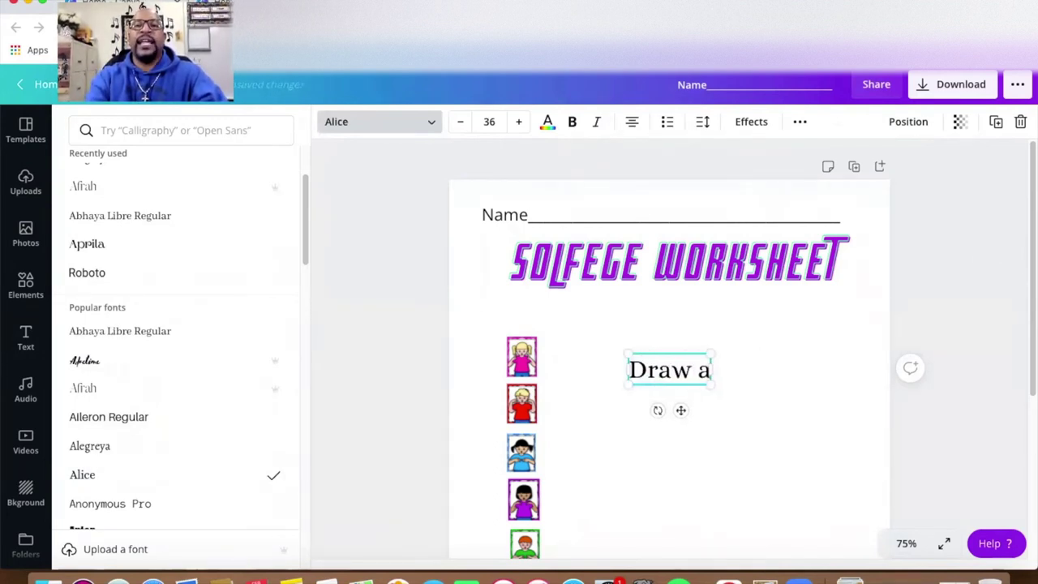
{"action": "type", "text": " line from"}
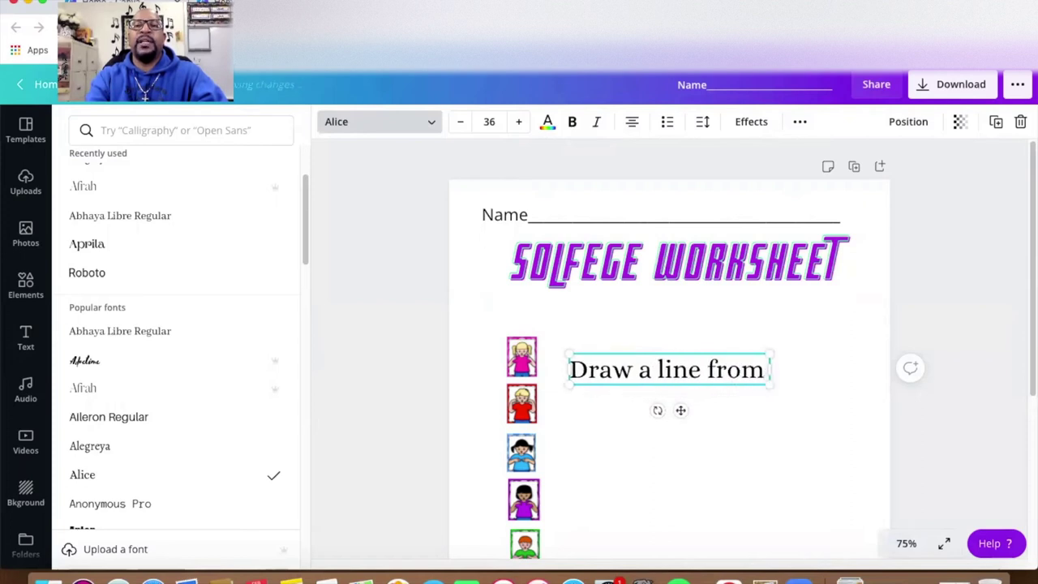
{"action": "type", "text": " the Sol"}
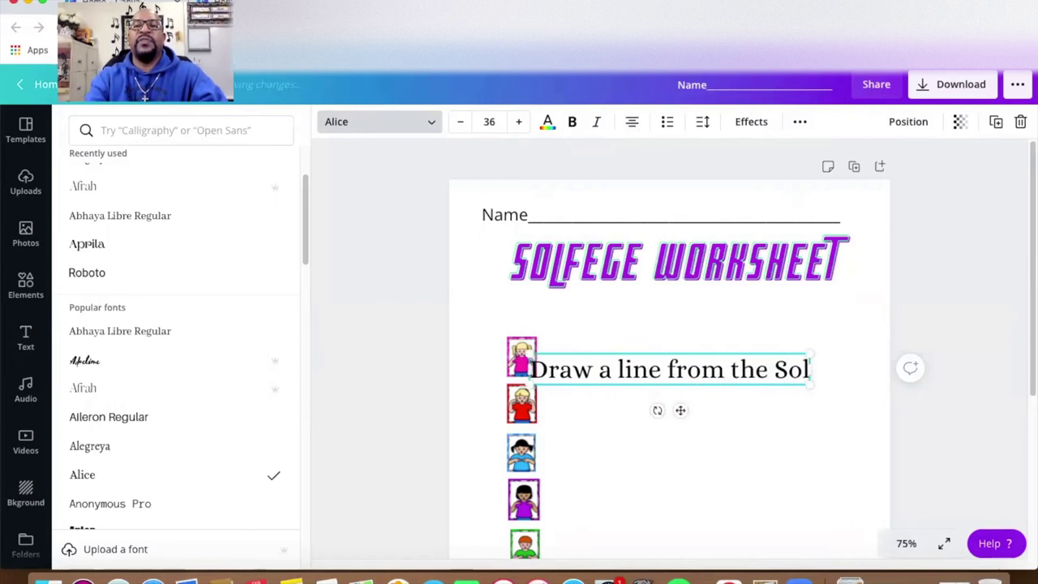
{"action": "type", "text": "fege il"}
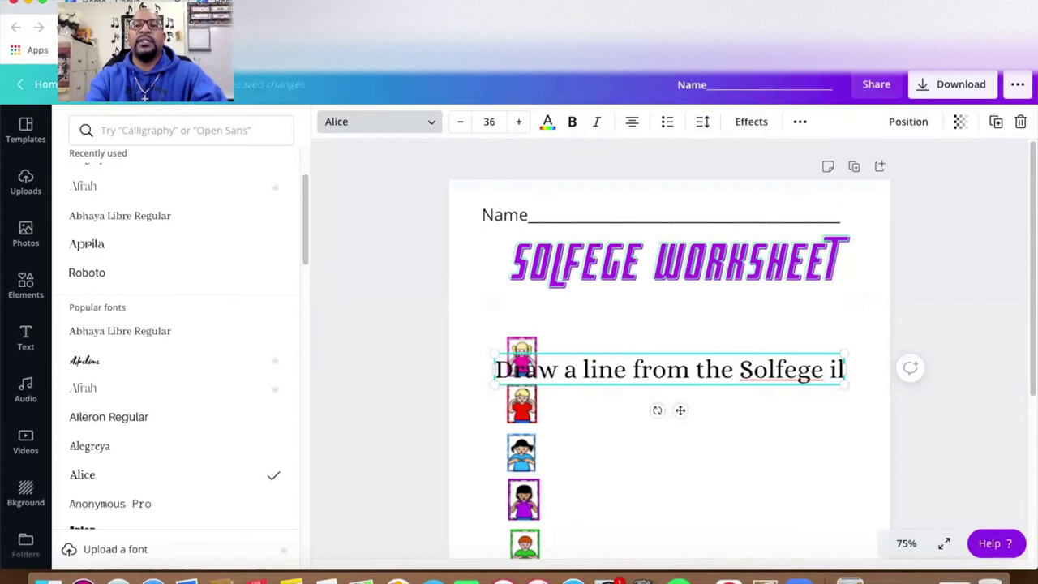
{"action": "type", "text": "lustr"}
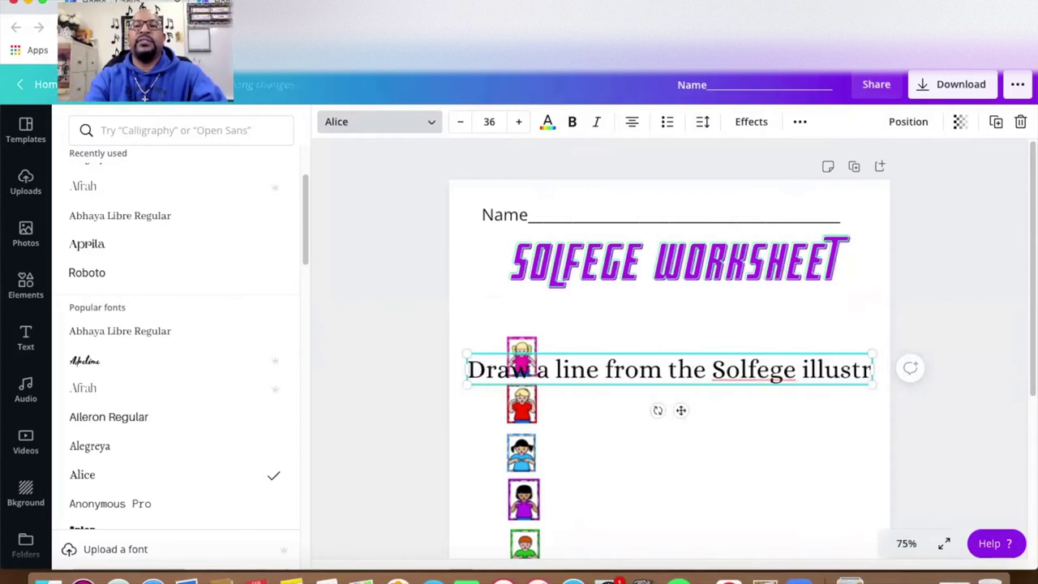
{"action": "type", "text": "ation to its correct syllable."}
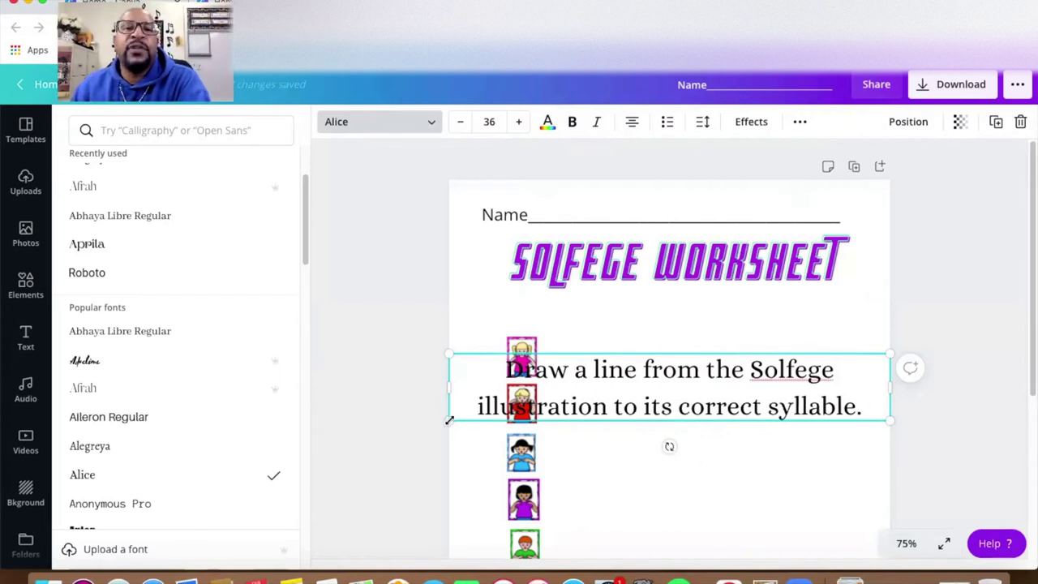
Step: Scale the instruction text down to about size 22.2 and place it between the worksheet title and the picture column
{"action": "left_click_drag", "start_coordinate": [449, 420], "coordinate": [587, 381]}
{"action": "left_click_drag", "start_coordinate": [608, 377], "coordinate": [620, 373]}
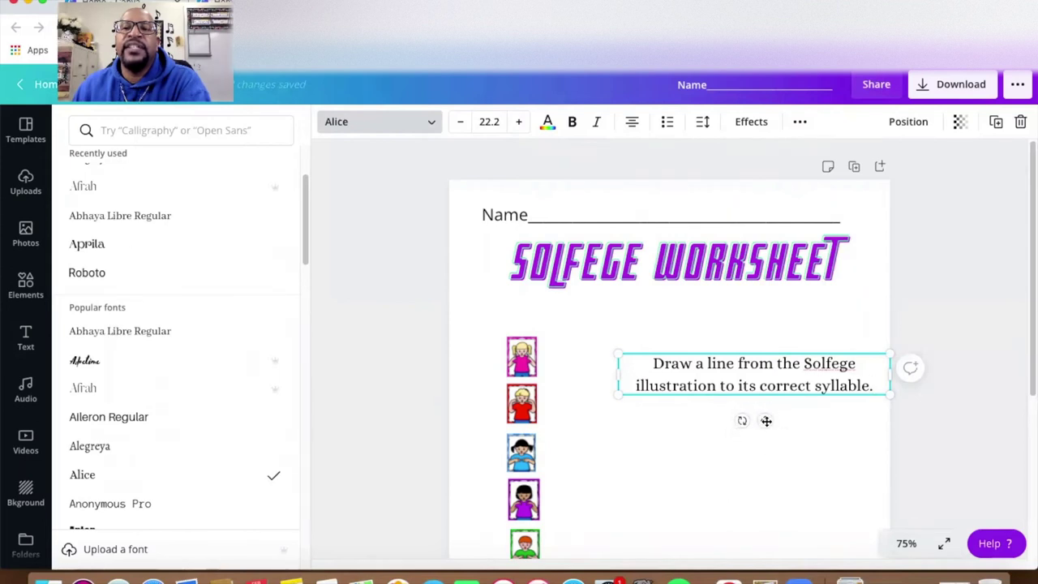
{"action": "left_click_drag", "start_coordinate": [764, 420], "coordinate": [693, 357]}
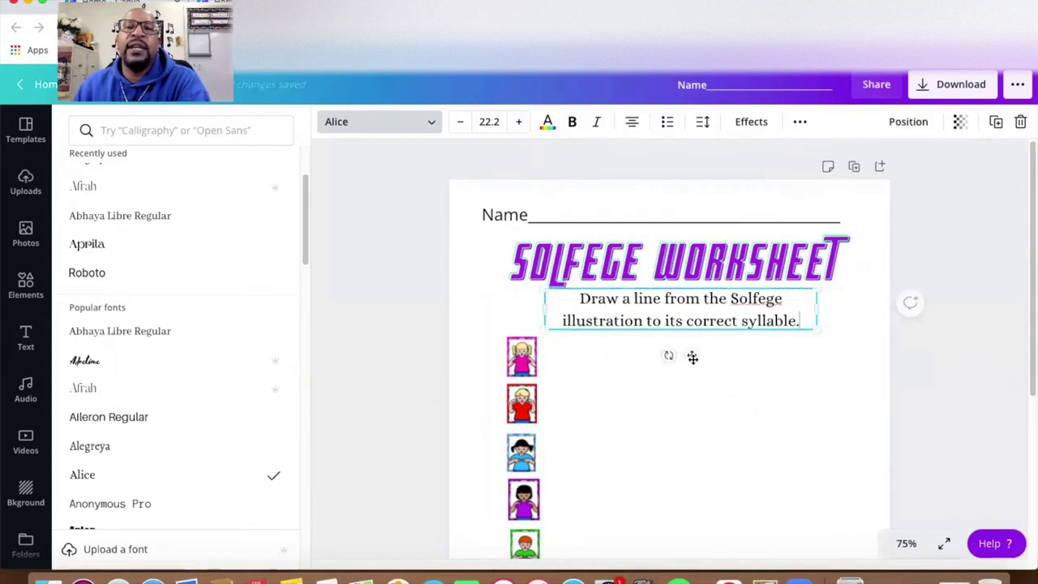
Step: Widen the instruction text box on both sides and reduce its font size to 18.2 to fit the sentence on one line
{"action": "left_click_drag", "start_coordinate": [542, 306], "coordinate": [470, 306]}
{"action": "left_click_drag", "start_coordinate": [816, 305], "coordinate": [902, 317]}
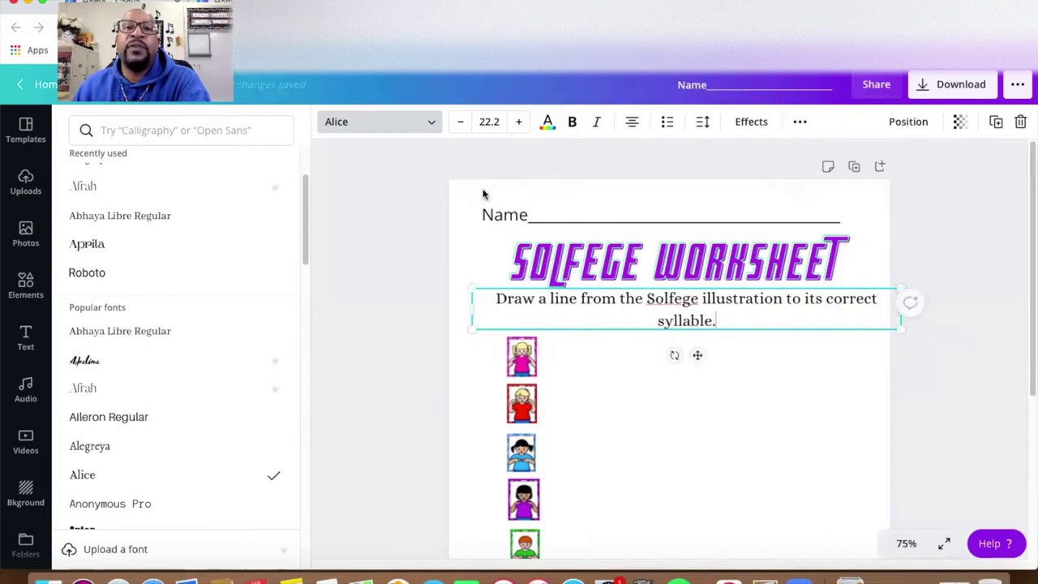
{"action": "left_click", "coordinate": [459, 122]}
{"action": "left_click", "coordinate": [460, 122]}
{"action": "left_click", "coordinate": [460, 122]}
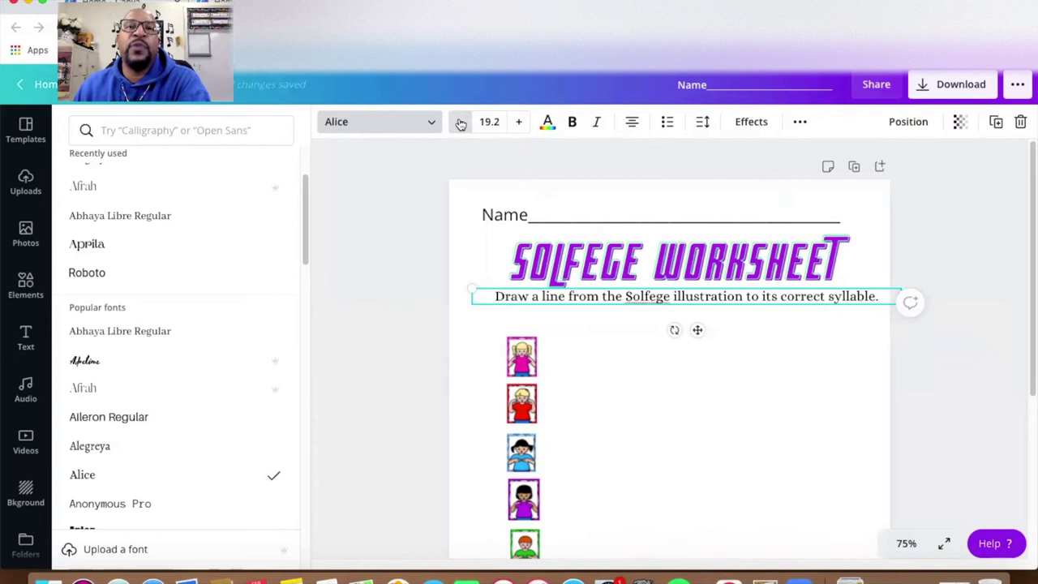
{"action": "left_click", "coordinate": [460, 121]}
Step: Center the instruction line horizontally on the page, slightly below the title
{"action": "left_click", "coordinate": [392, 233]}
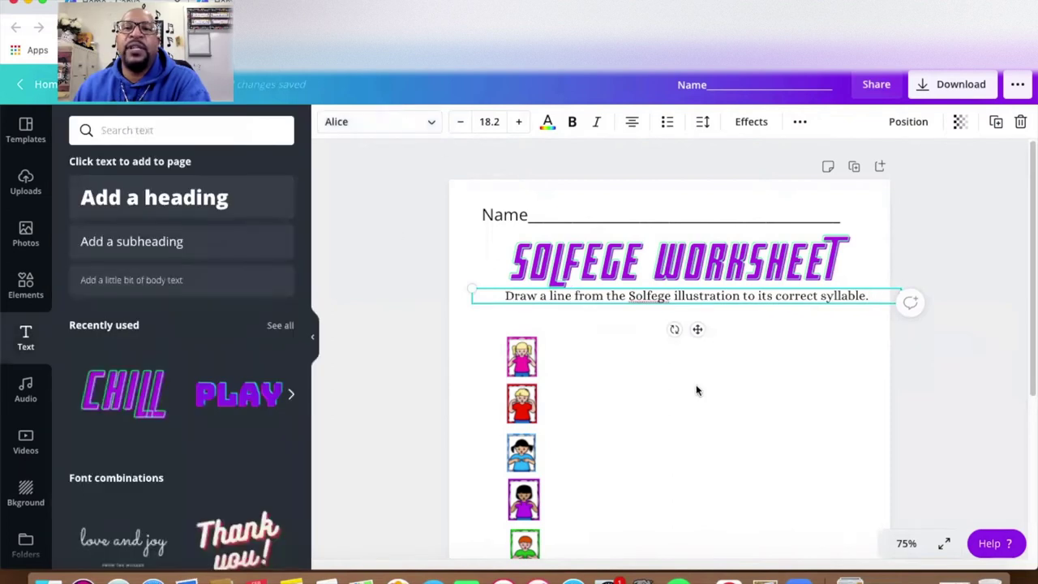
{"action": "left_click", "coordinate": [695, 390]}
{"action": "left_click_drag", "start_coordinate": [712, 303], "coordinate": [695, 304]}
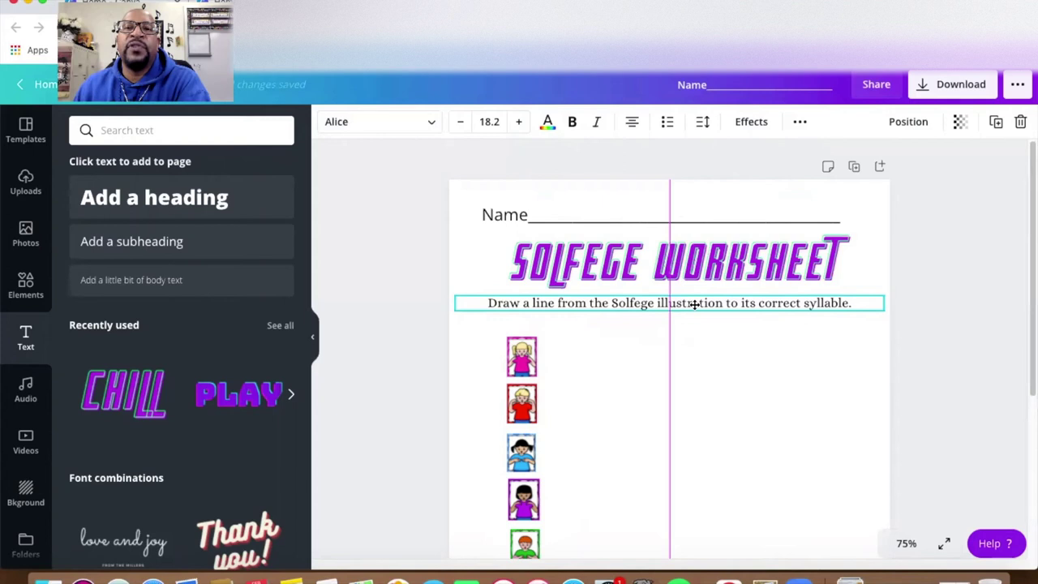
Step: Browse the font combinations and add the pink WOW! text style to the worksheet
{"action": "left_click_drag", "start_coordinate": [695, 304], "coordinate": [695, 304]}
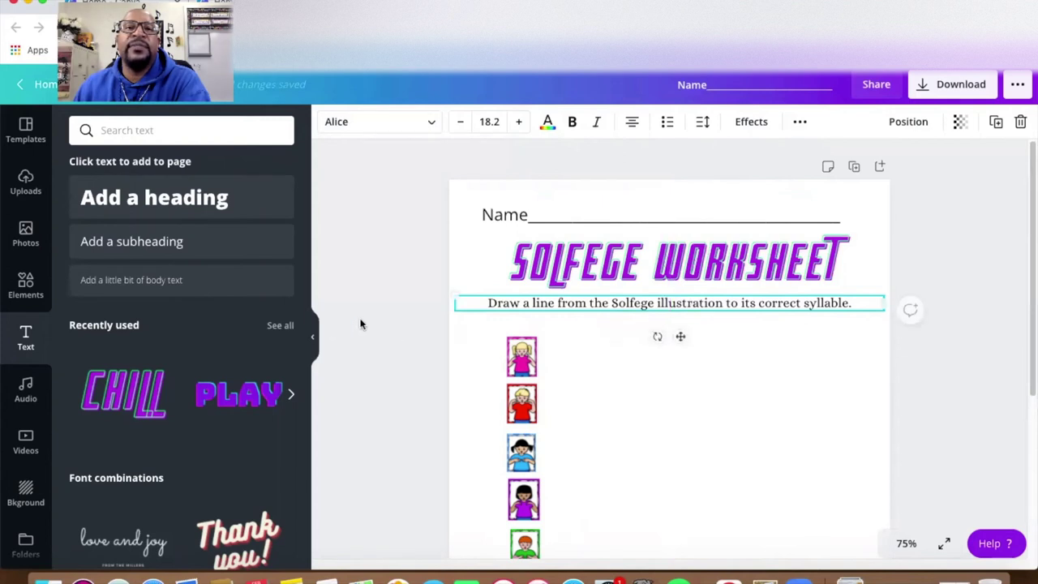
{"action": "left_click", "coordinate": [403, 364]}
{"action": "scroll", "coordinate": [407, 369], "scroll_direction": "down", "scroll_amount": 3}
{"action": "scroll", "coordinate": [407, 369], "scroll_direction": "down", "scroll_amount": 3}
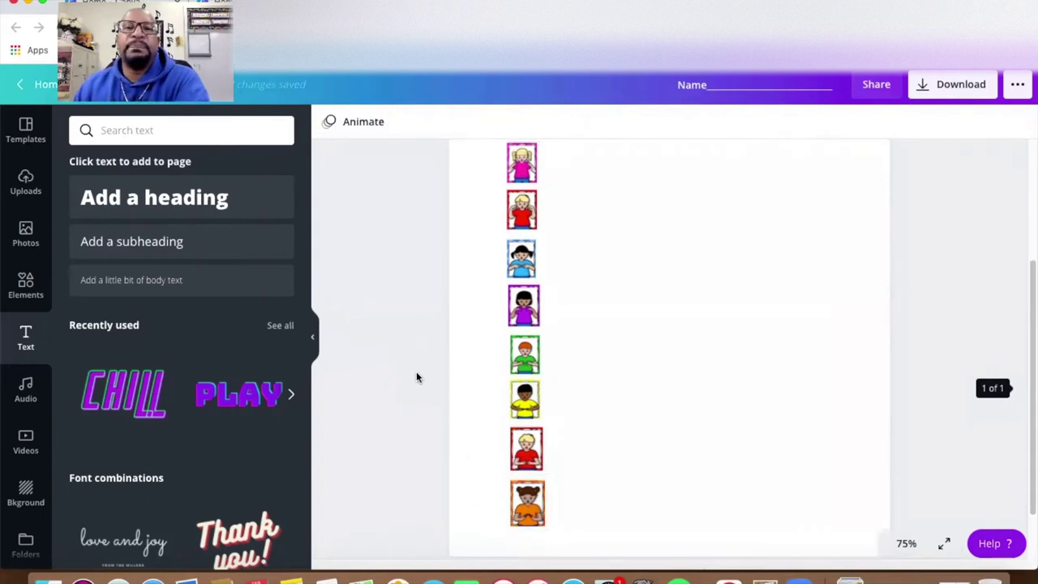
{"action": "scroll", "coordinate": [417, 376], "scroll_direction": "up", "scroll_amount": 1}
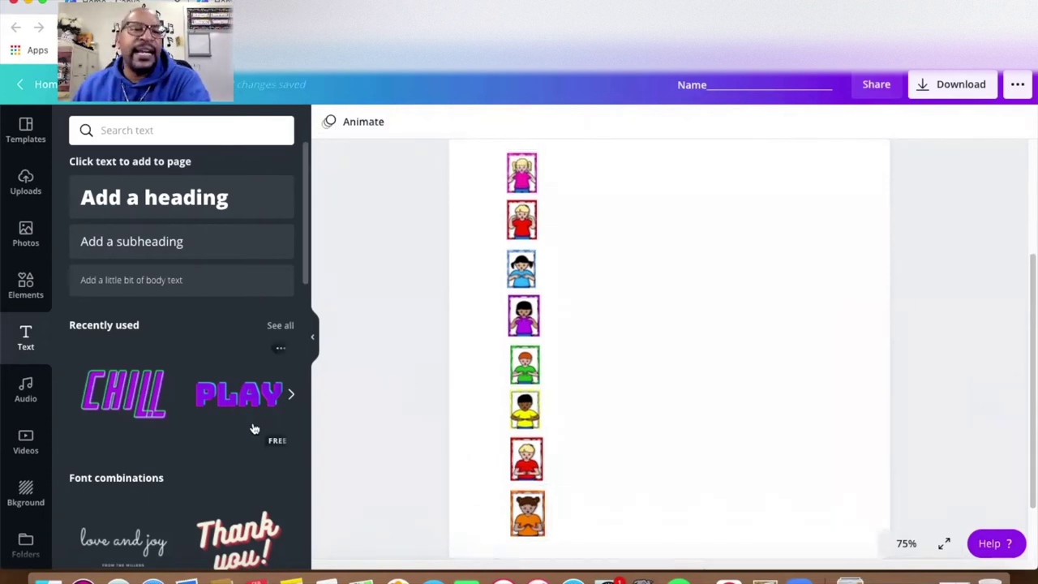
{"action": "scroll", "coordinate": [250, 428], "scroll_direction": "down", "scroll_amount": 2}
{"action": "scroll", "coordinate": [247, 428], "scroll_direction": "down", "scroll_amount": 8}
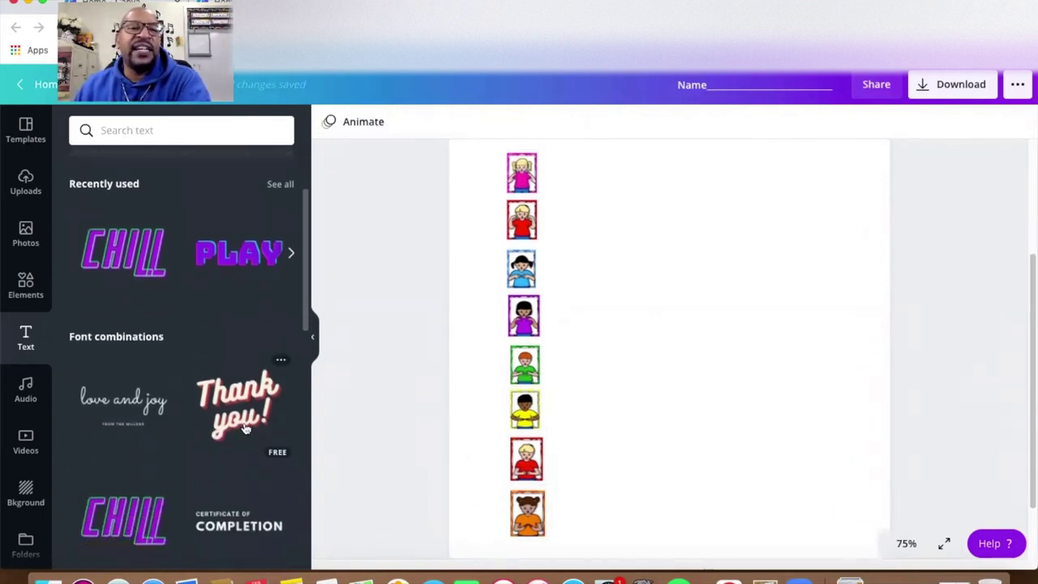
{"action": "scroll", "coordinate": [244, 429], "scroll_direction": "down", "scroll_amount": 10}
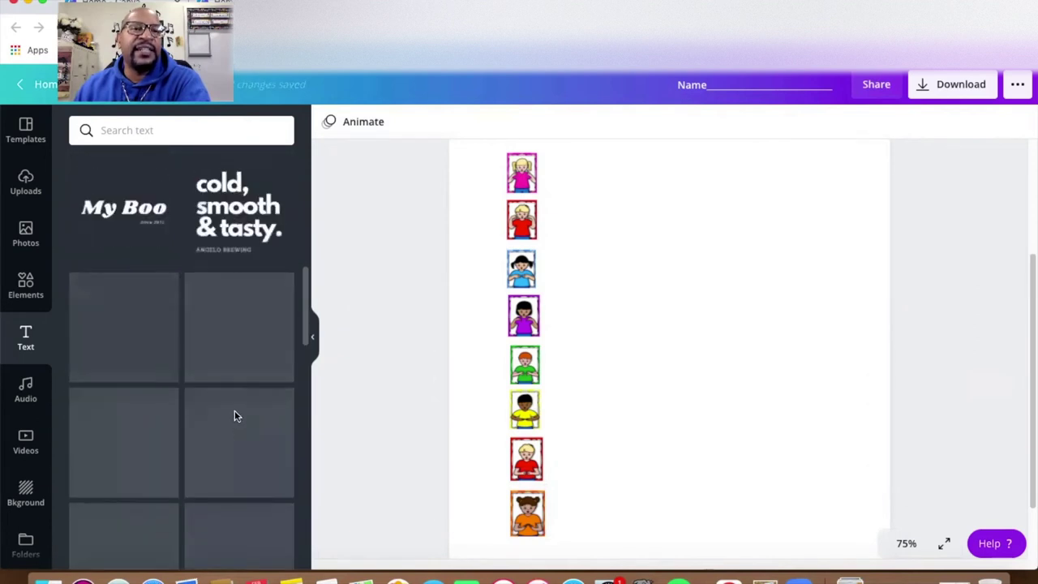
{"action": "scroll", "coordinate": [237, 412], "scroll_direction": "down", "scroll_amount": 3}
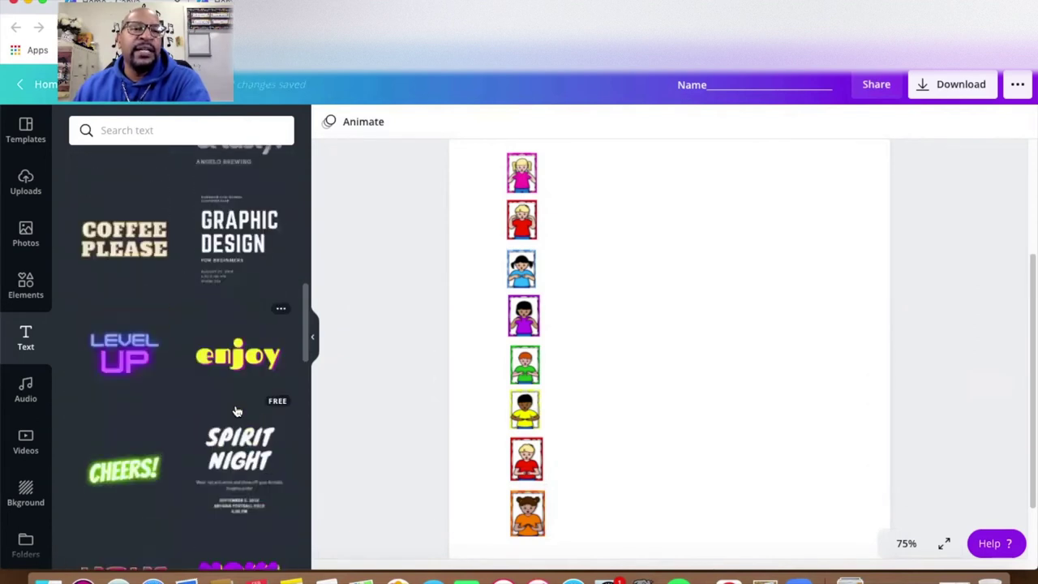
{"action": "scroll", "coordinate": [237, 409], "scroll_direction": "down", "scroll_amount": 4}
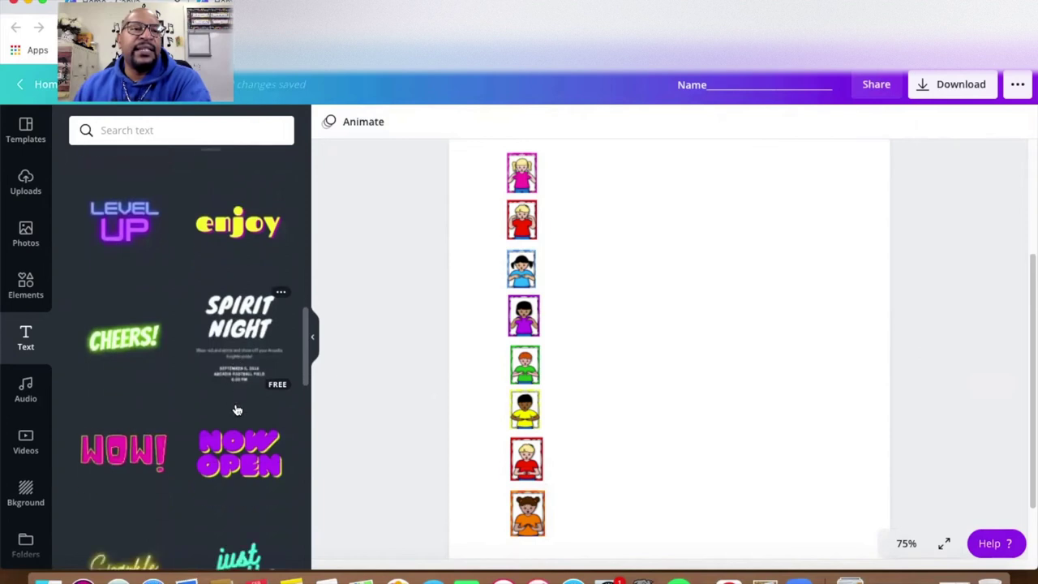
{"action": "left_click", "coordinate": [120, 453]}
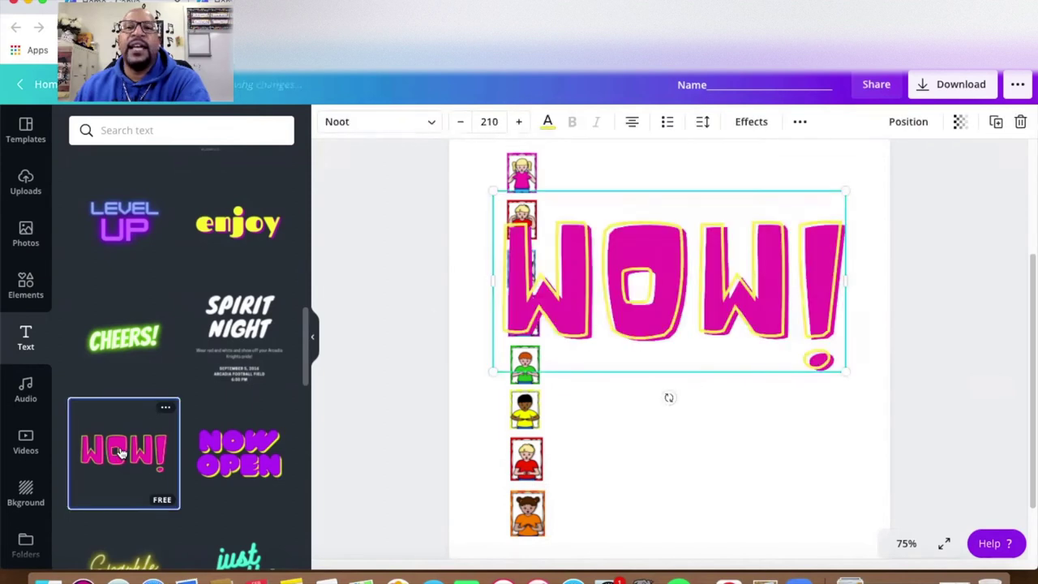
Step: Scale the WOW! text down to size 87.7 and replace its wording with "DO"
{"action": "double_click", "coordinate": [667, 292]}
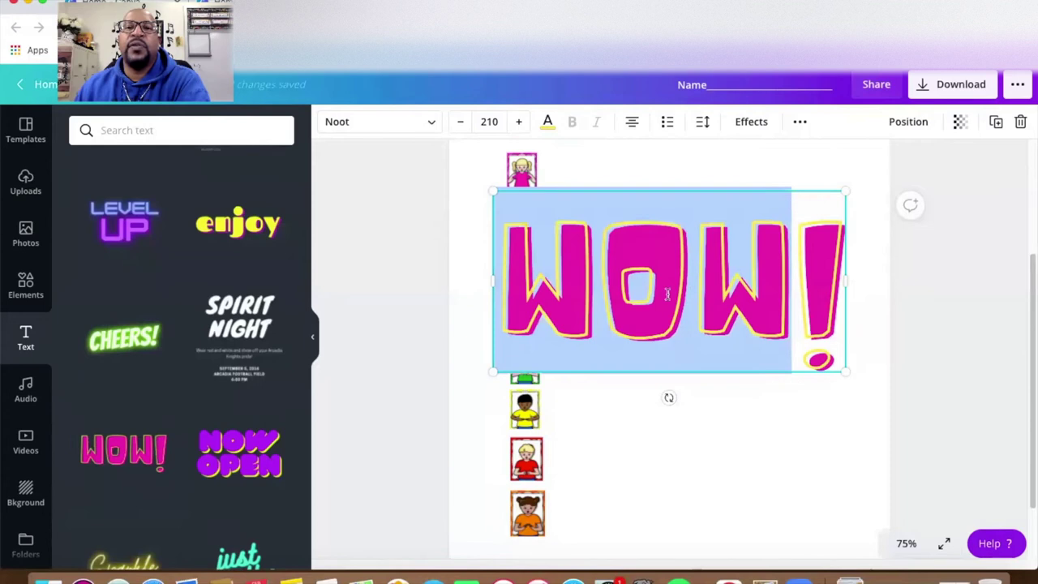
{"action": "left_click", "coordinate": [771, 292]}
{"action": "left_click_drag", "start_coordinate": [531, 272], "coordinate": [829, 289]}
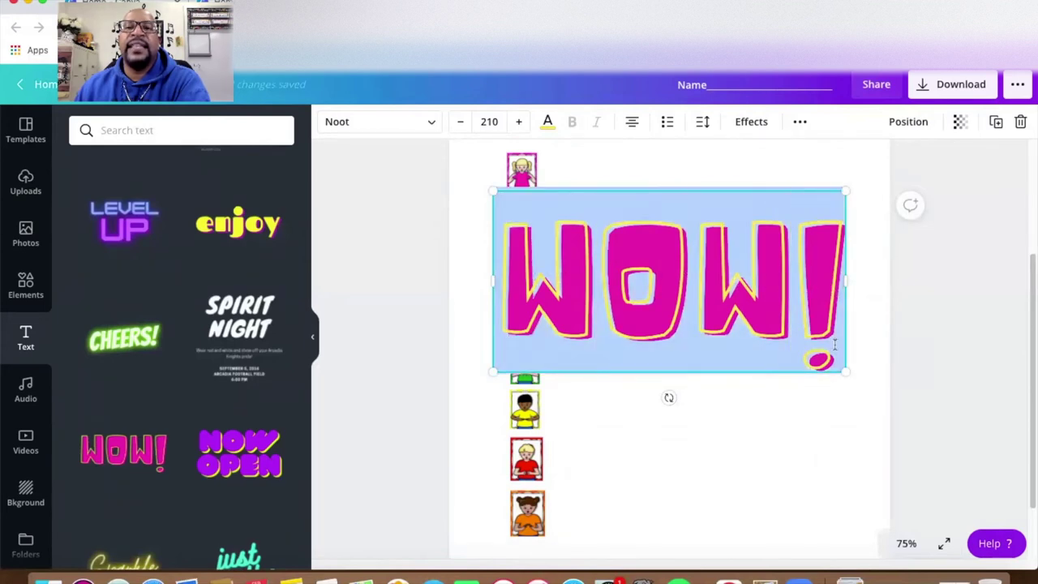
{"action": "left_click_drag", "start_coordinate": [845, 373], "coordinate": [592, 226]}
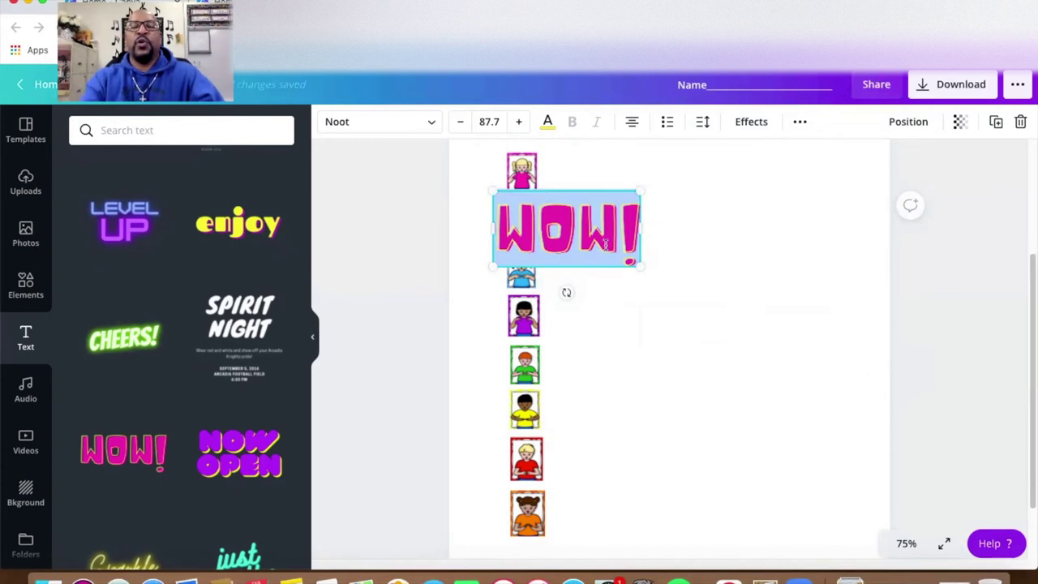
{"action": "type", "text": "DO"}
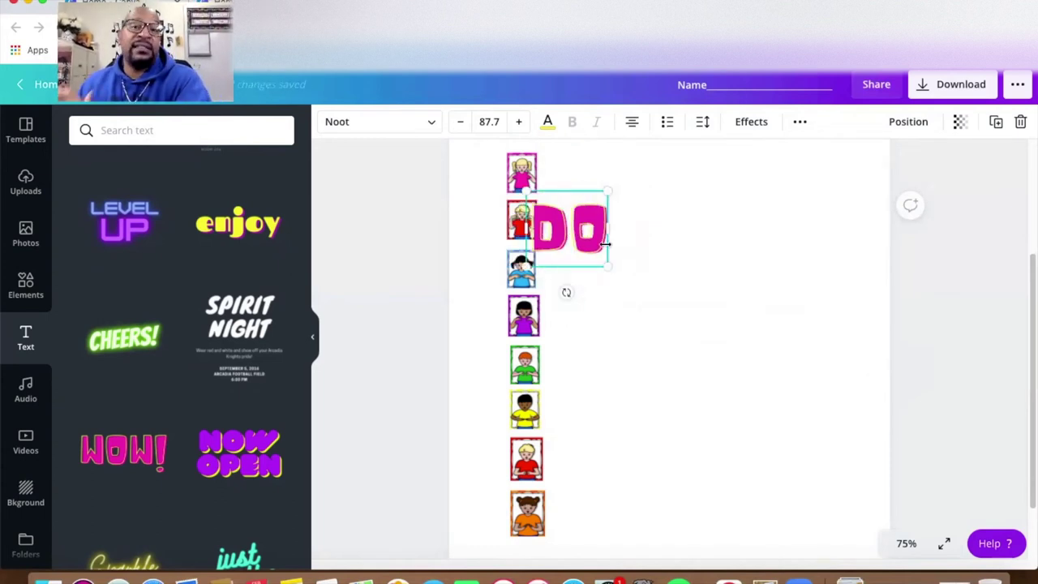
Step: Scale the DO text down to size 52.8 and place it near the page's right edge, level with the first picture
{"action": "left_click_drag", "start_coordinate": [606, 265], "coordinate": [809, 229]}
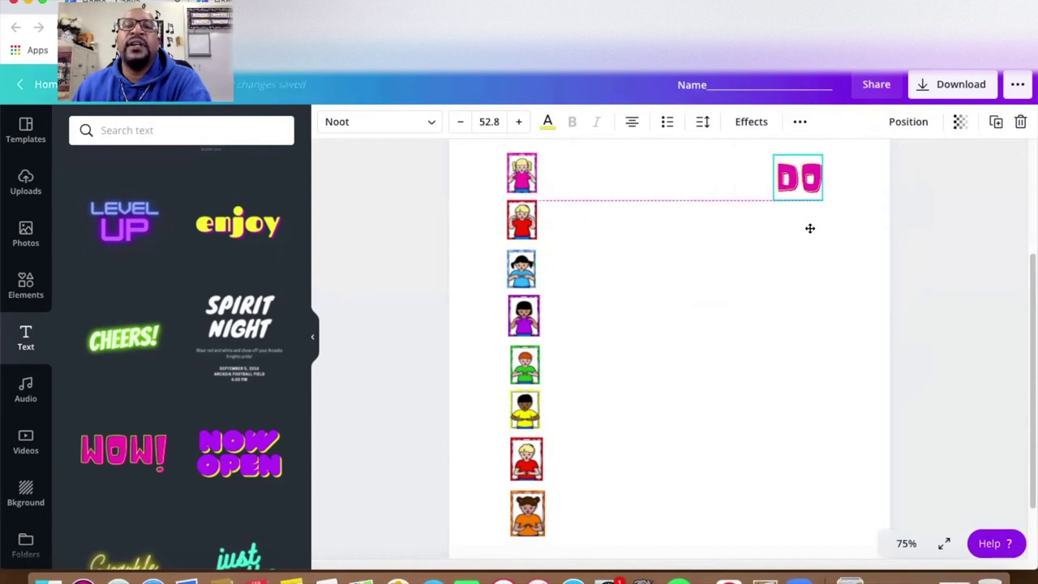
{"action": "left_click_drag", "start_coordinate": [809, 228], "coordinate": [809, 229]}
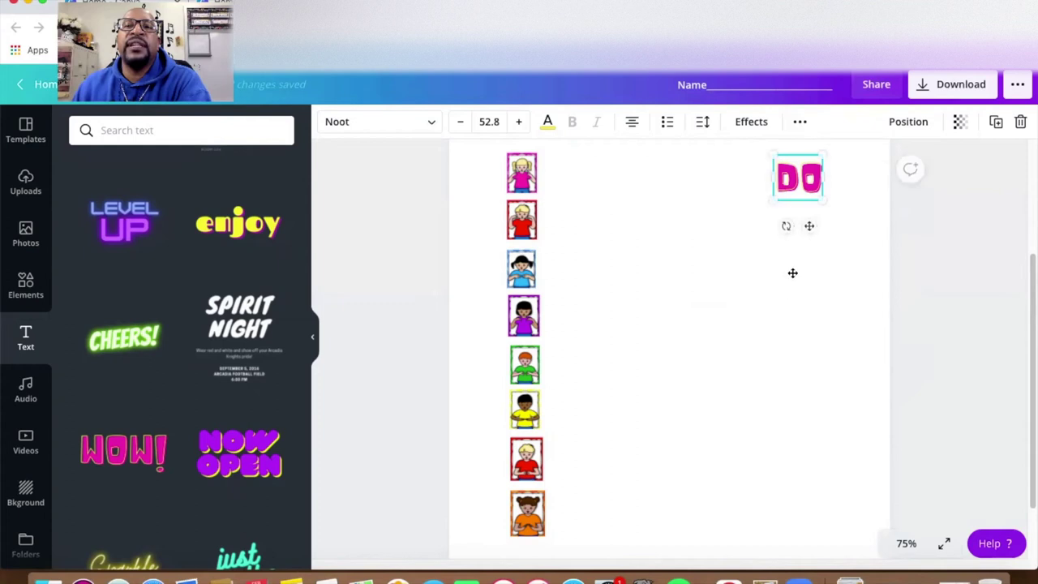
{"action": "left_click", "coordinate": [790, 318]}
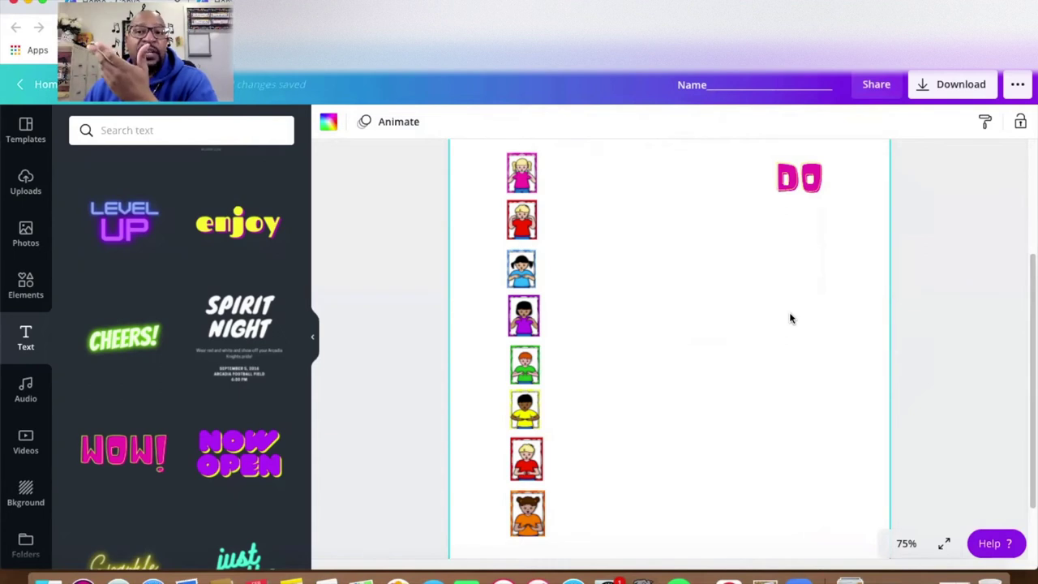
Step: Reduce the DO syllable's font size to 43.8
{"action": "left_click", "coordinate": [801, 181]}
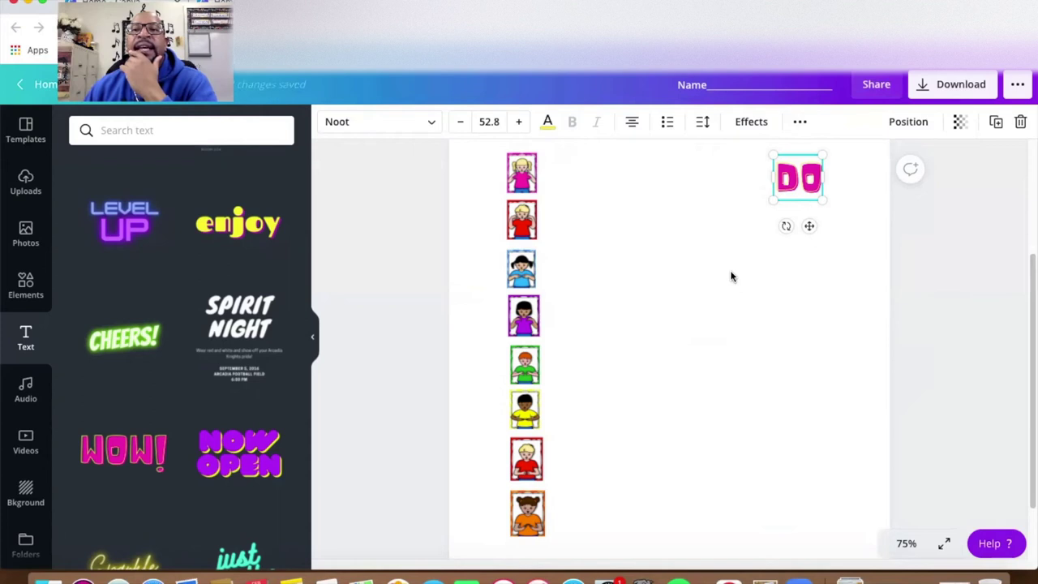
{"action": "left_click", "coordinate": [461, 123]}
{"action": "left_click", "coordinate": [460, 124]}
{"action": "left_click", "coordinate": [461, 123]}
{"action": "left_click", "coordinate": [461, 124]}
{"action": "left_click", "coordinate": [460, 124]}
{"action": "left_click", "coordinate": [461, 123]}
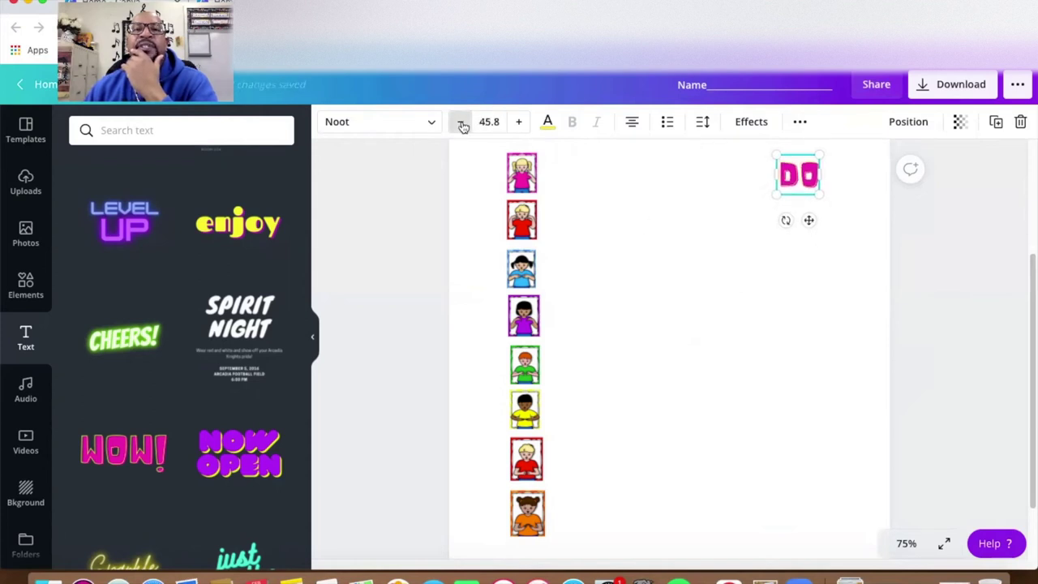
{"action": "left_click", "coordinate": [461, 123]}
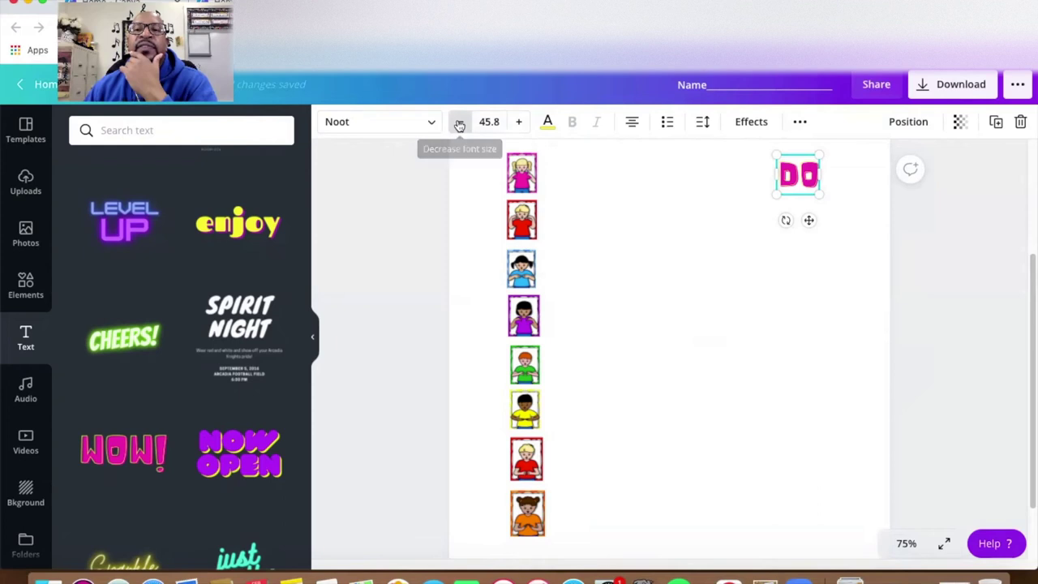
{"action": "left_click", "coordinate": [694, 270]}
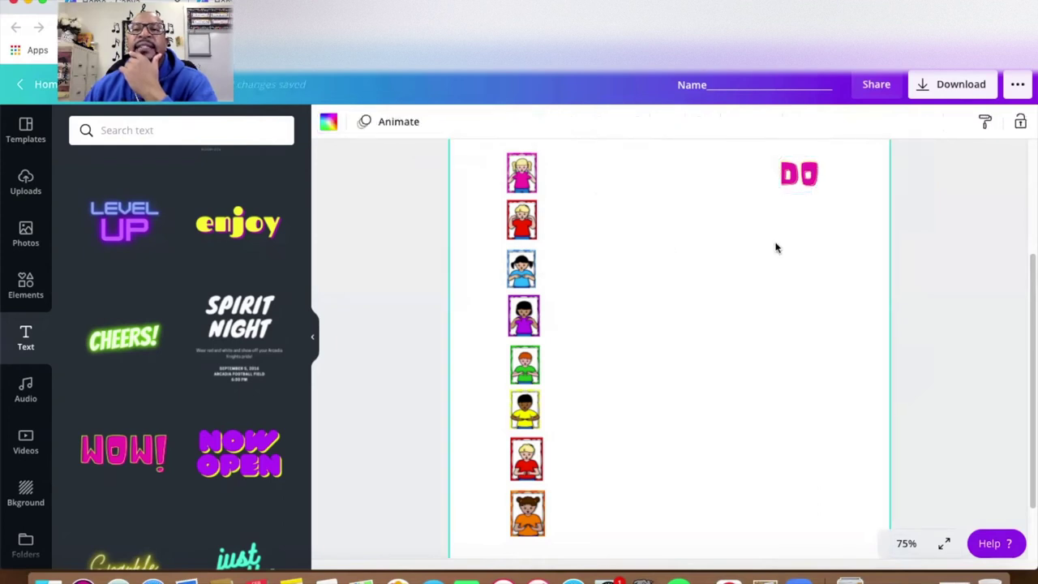
Step: Duplicate the DO syllable, place the copy directly below it and change the copy's text to "RE"
{"action": "left_click", "coordinate": [799, 174]}
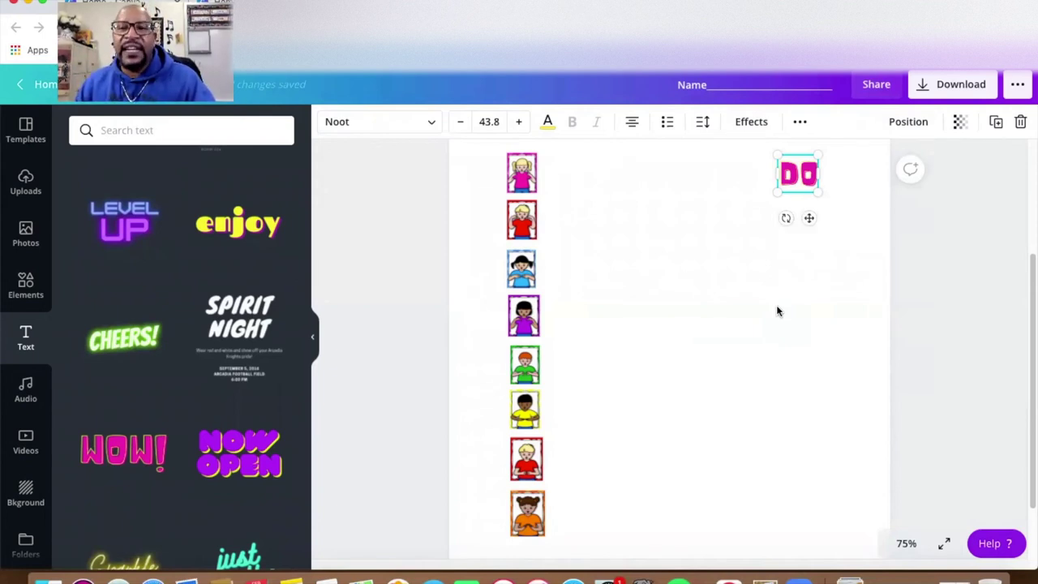
{"action": "key", "text": "super+d"}
{"action": "left_click_drag", "start_coordinate": [808, 188], "coordinate": [797, 215]}
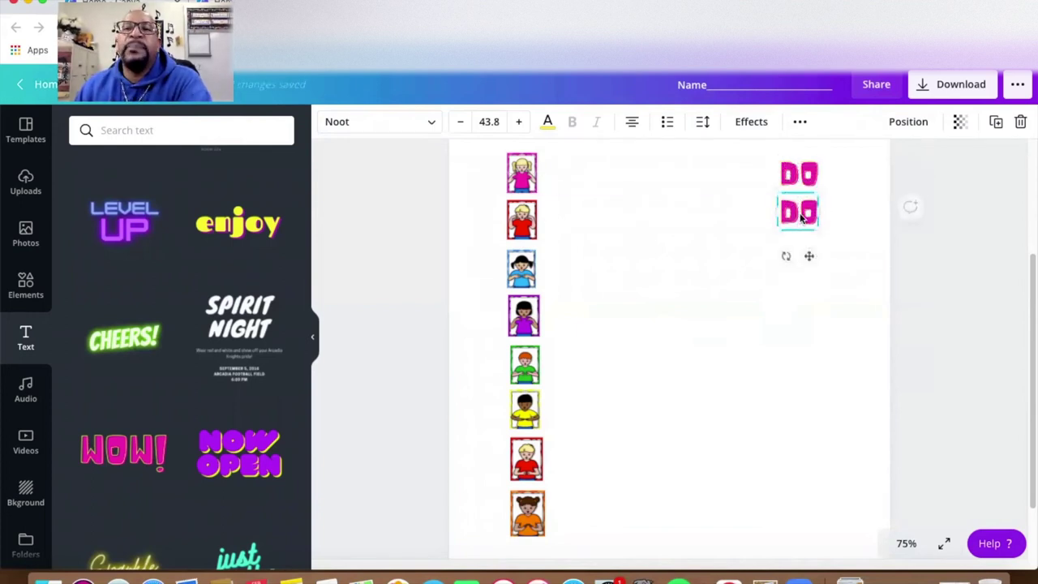
{"action": "double_click", "coordinate": [799, 213]}
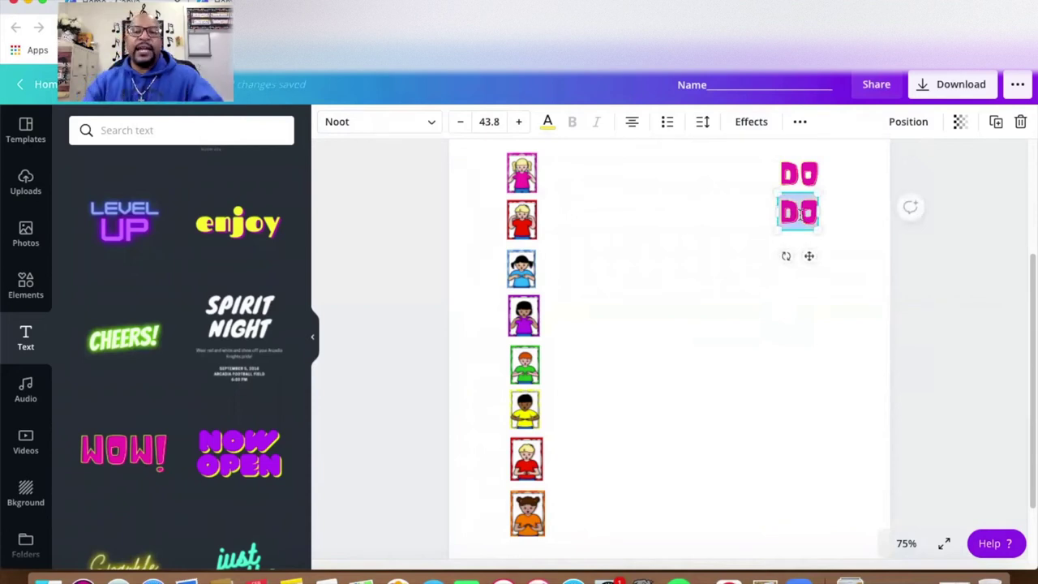
{"action": "type", "text": "RE"}
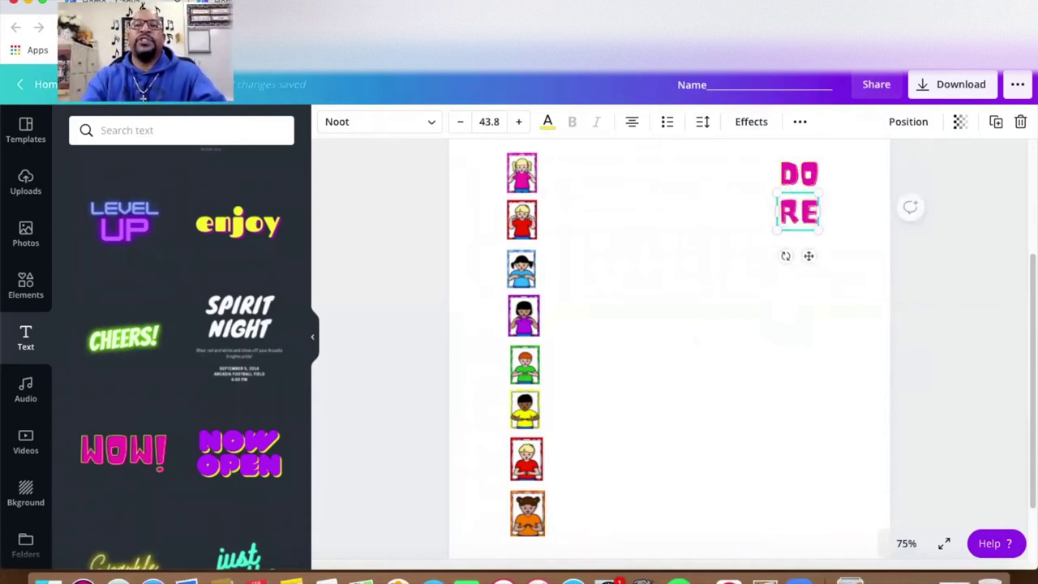
{"action": "left_click", "coordinate": [691, 282]}
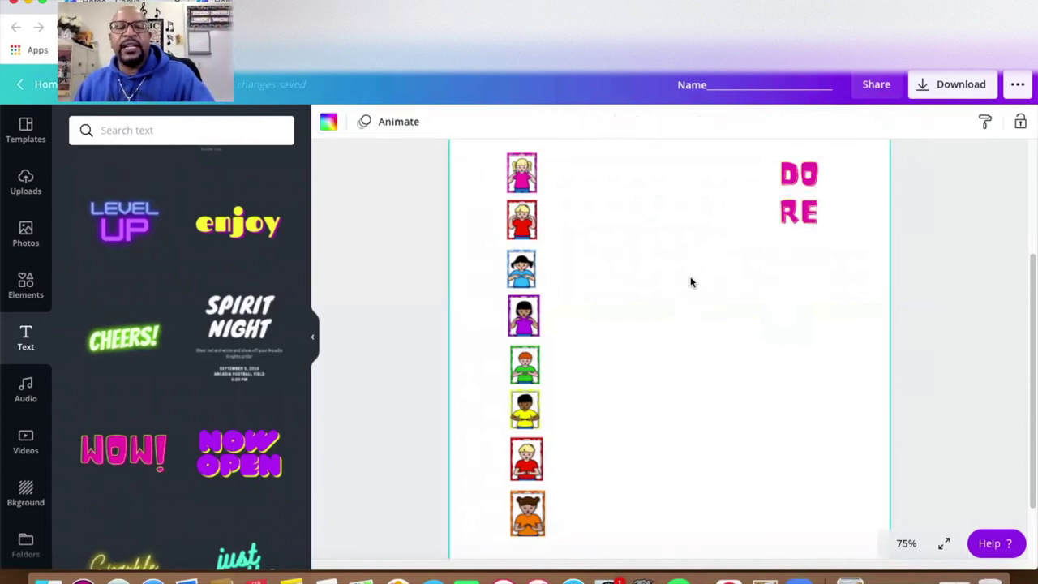
Step: Add another copy of the DO syllable, align it below RE and change its text to "MI"
{"action": "key", "text": "super+v"}
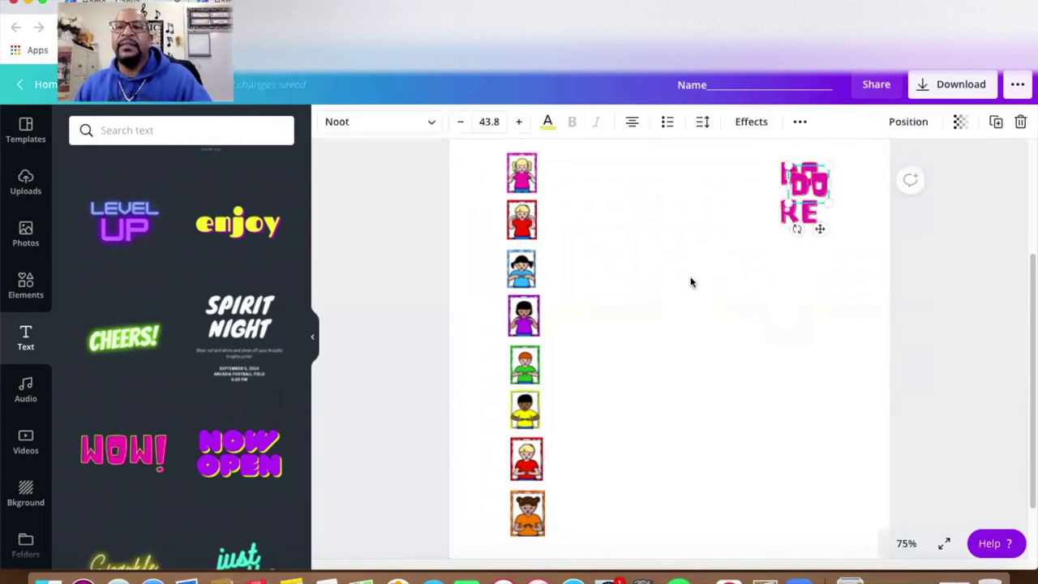
{"action": "left_click_drag", "start_coordinate": [807, 205], "coordinate": [805, 243]}
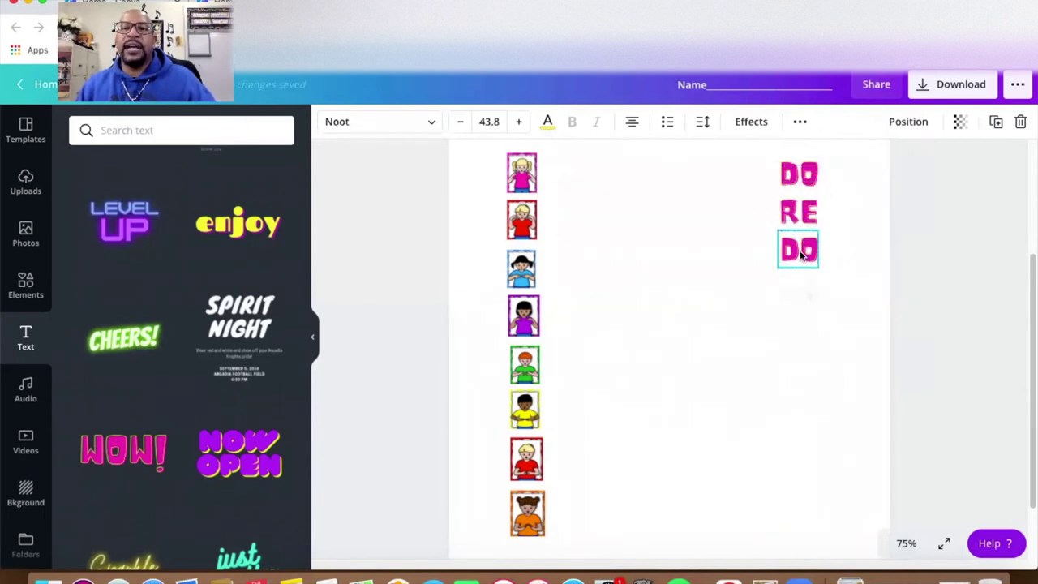
{"action": "double_click", "coordinate": [800, 249]}
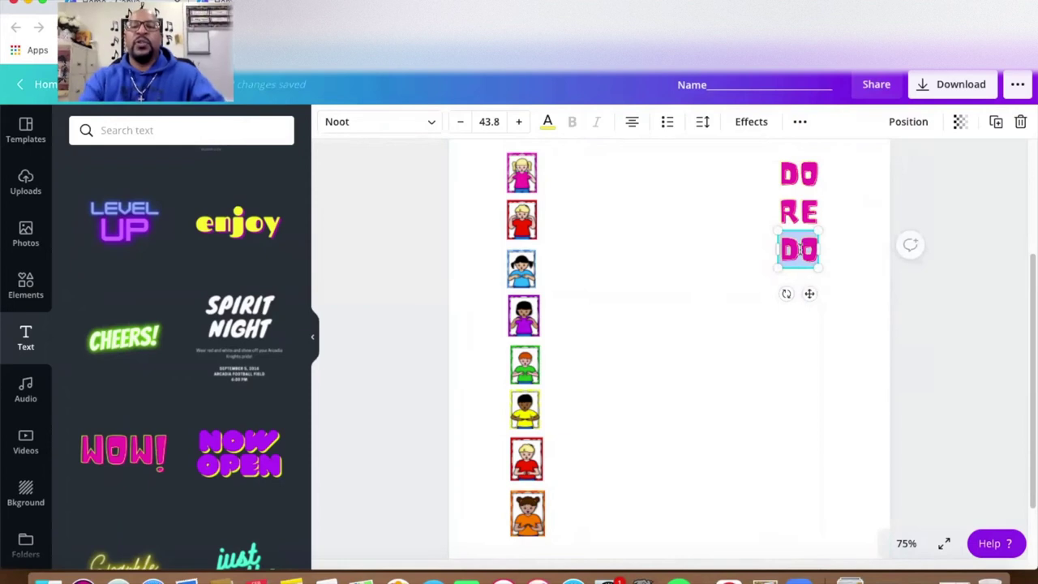
{"action": "type", "text": "MI"}
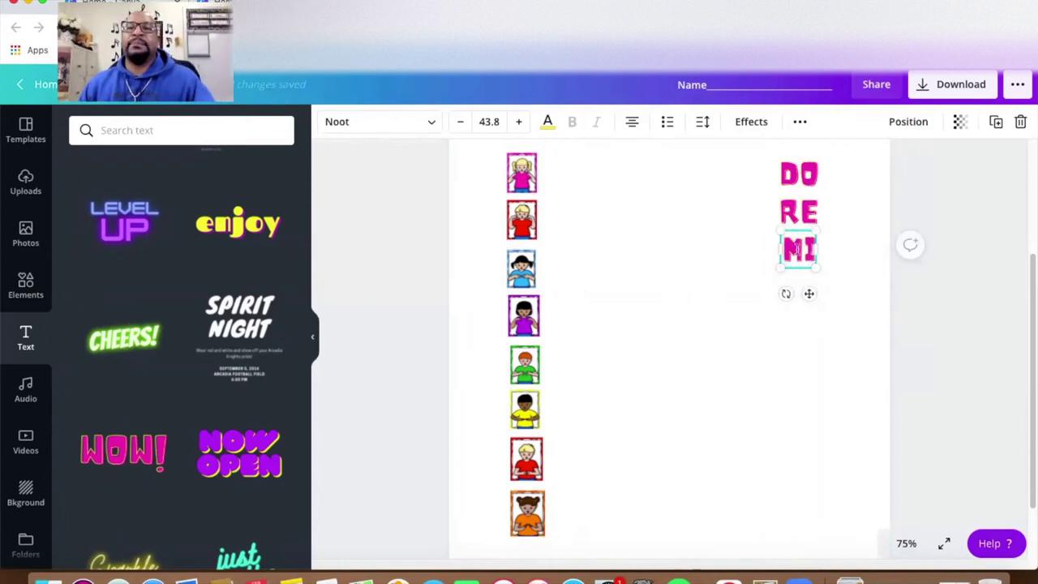
{"action": "left_click", "coordinate": [695, 317]}
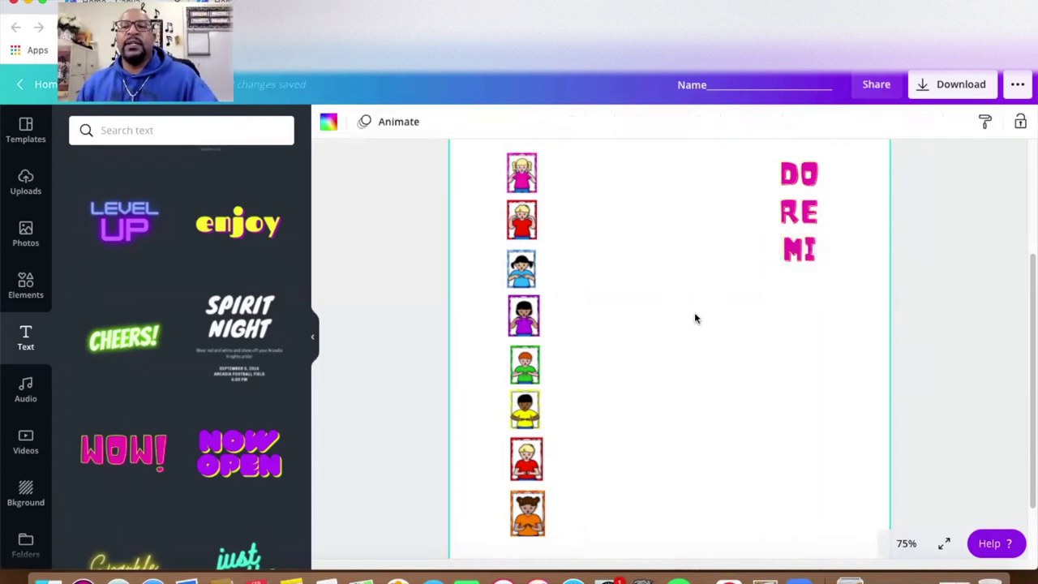
Step: Place a copy of the DO syllable below MI and change its text to "FA"
{"action": "left_click_drag", "start_coordinate": [800, 173], "coordinate": [806, 284]}
{"action": "double_click", "coordinate": [802, 288]}
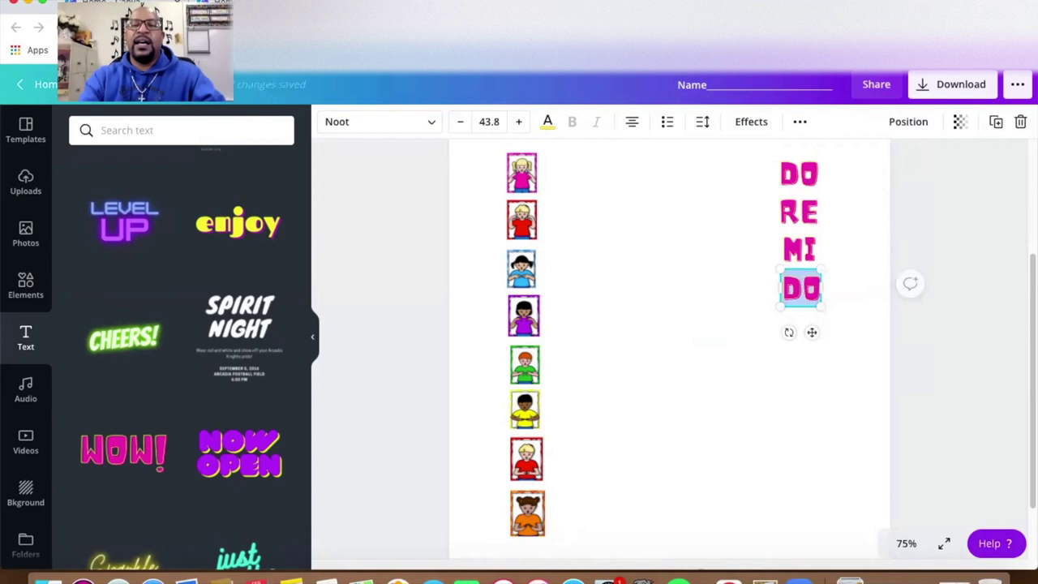
{"action": "type", "text": "FA"}
{"action": "left_click", "coordinate": [699, 337]}
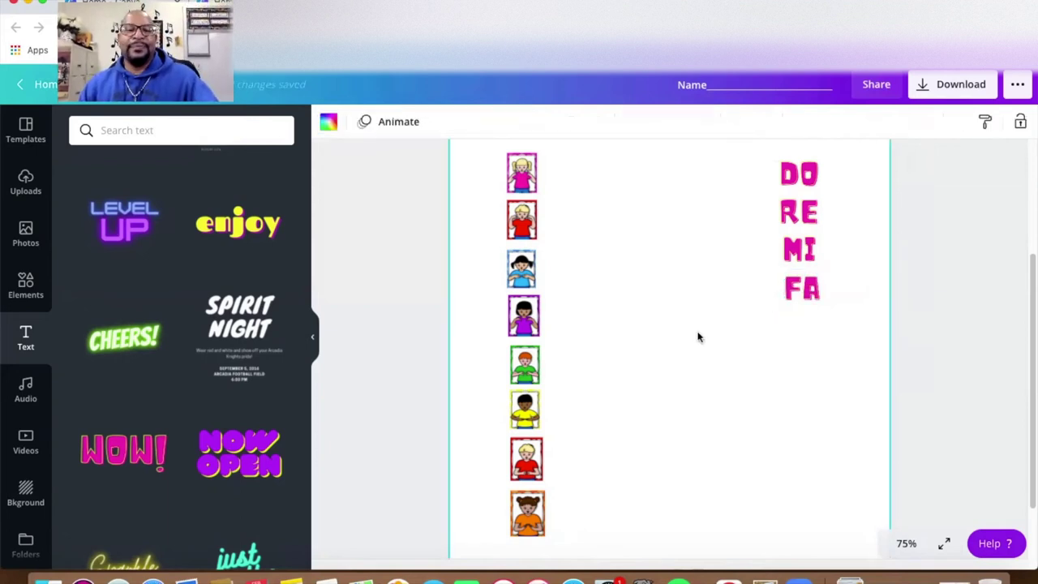
Step: Place a copy of the DO syllable below FA and change its text to "SO"
{"action": "left_click_drag", "start_coordinate": [799, 174], "coordinate": [806, 325]}
{"action": "double_click", "coordinate": [806, 325]}
{"action": "type", "text": "SO"}
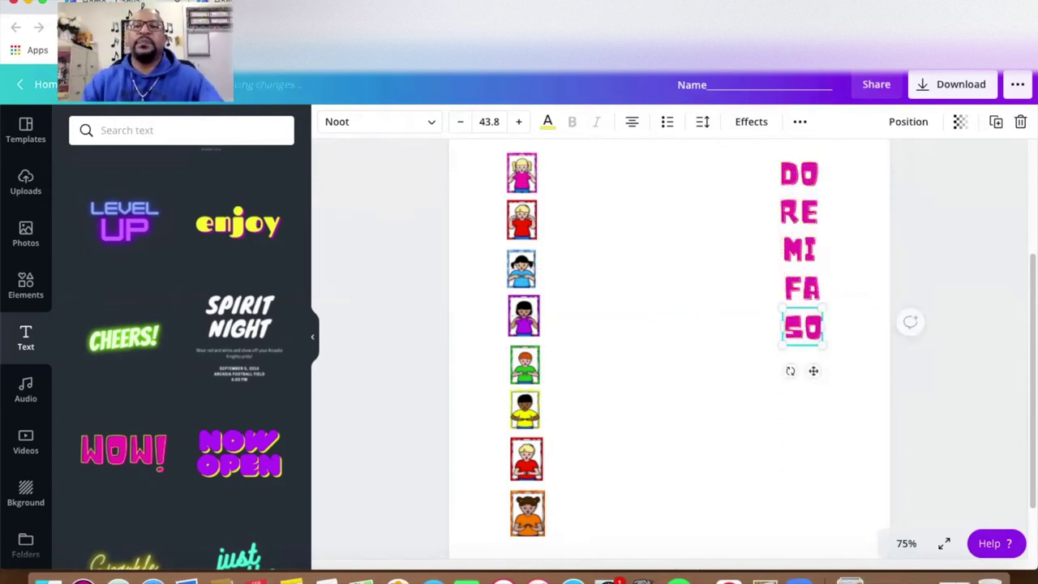
{"action": "left_click", "coordinate": [723, 368]}
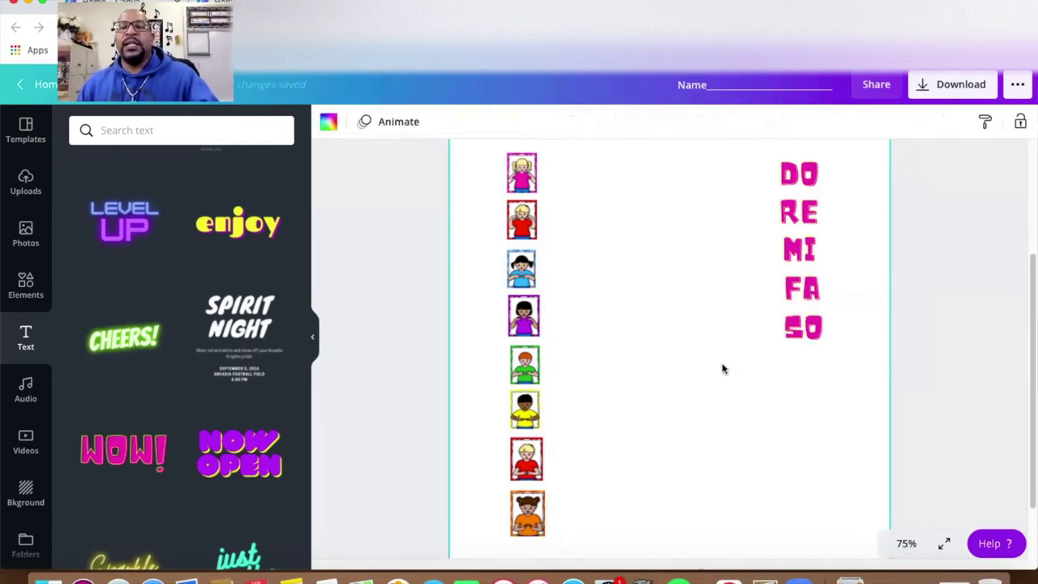
Step: Duplicate the DO syllable, place the copy below SO and change its text to "LA"
{"action": "left_click", "coordinate": [798, 173]}
{"action": "key", "text": "ctrl+d"}
{"action": "left_click_drag", "start_coordinate": [812, 177], "coordinate": [804, 355]}
{"action": "double_click", "coordinate": [800, 365]}
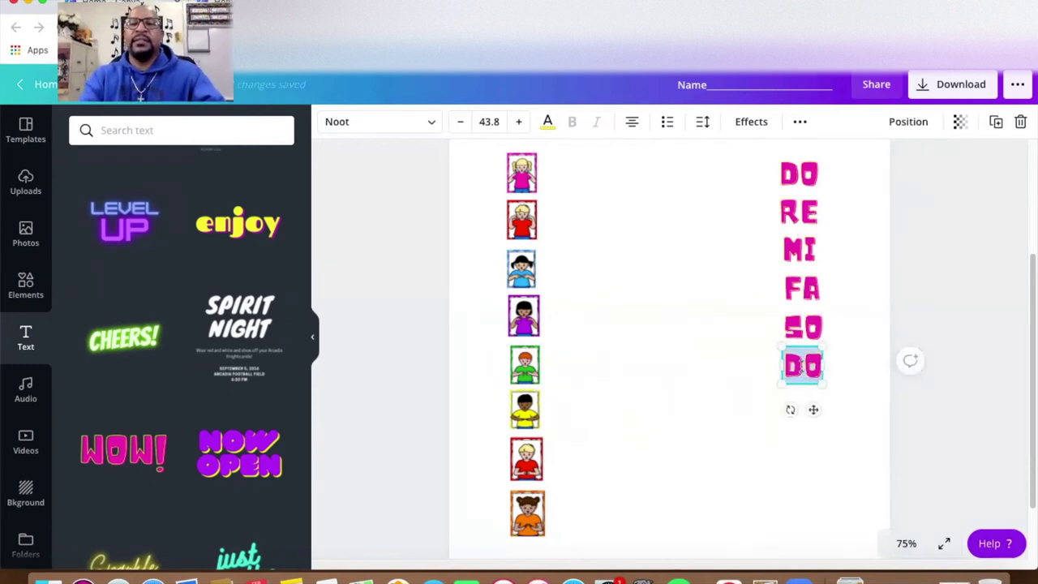
{"action": "type", "text": "LA"}
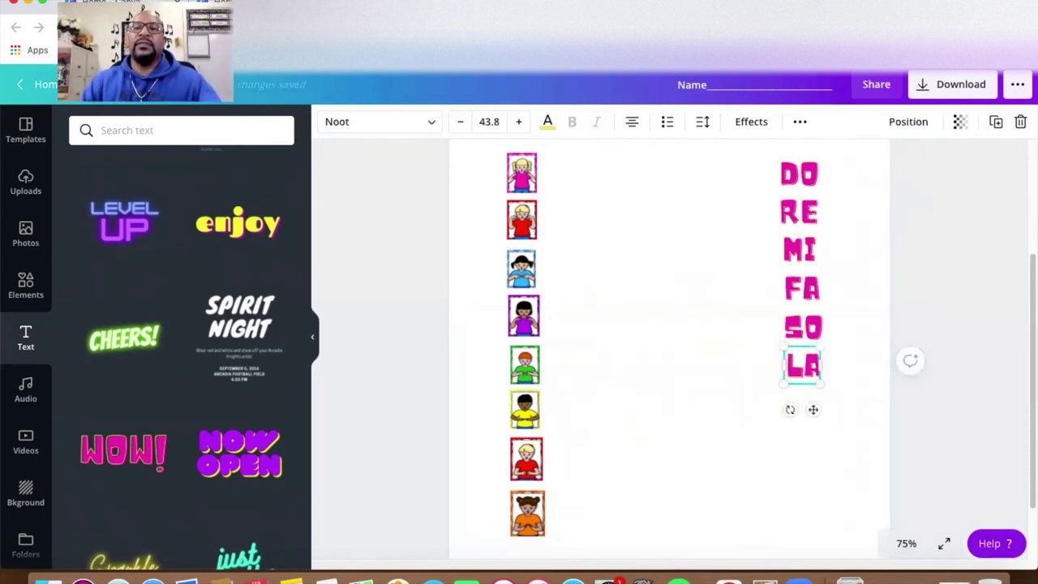
Step: Add another copy of the DO syllable, place it below LA and change its text to "TI"
{"action": "left_click", "coordinate": [702, 364]}
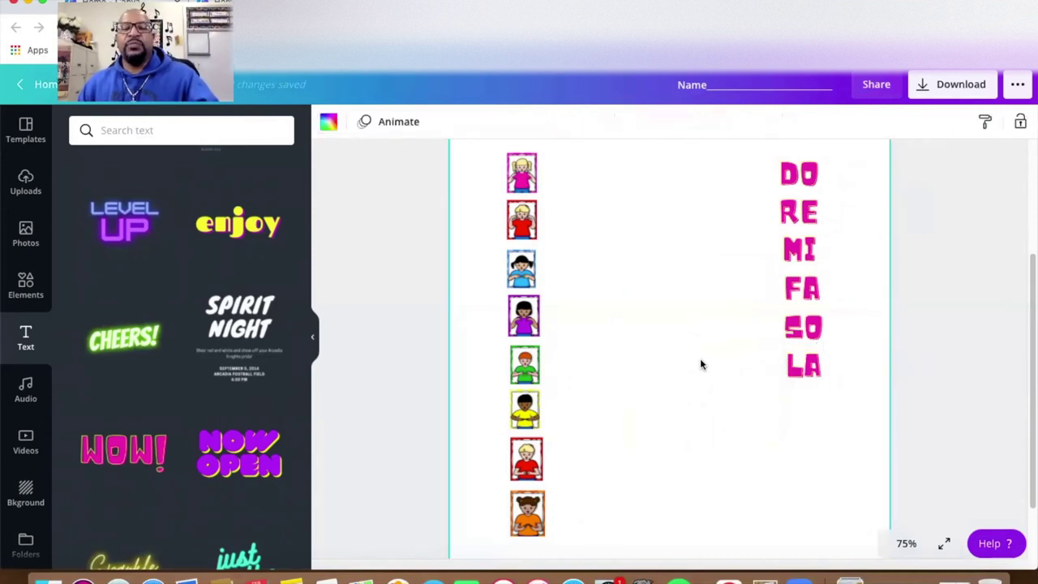
{"action": "key", "text": "ctrl+v"}
{"action": "left_click_drag", "start_coordinate": [818, 227], "coordinate": [815, 410]}
{"action": "double_click", "coordinate": [814, 410]}
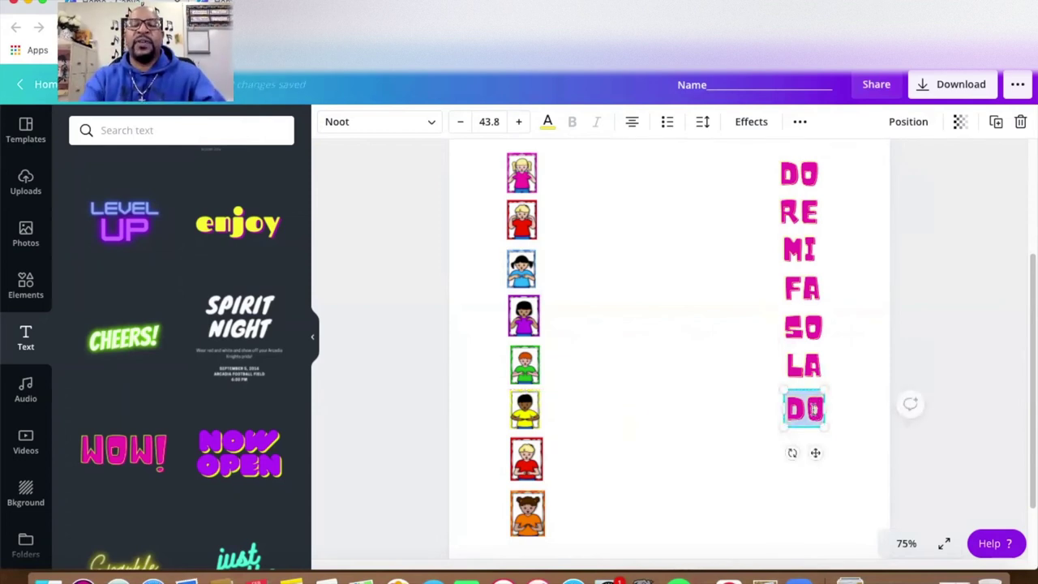
{"action": "type", "text": "TI"}
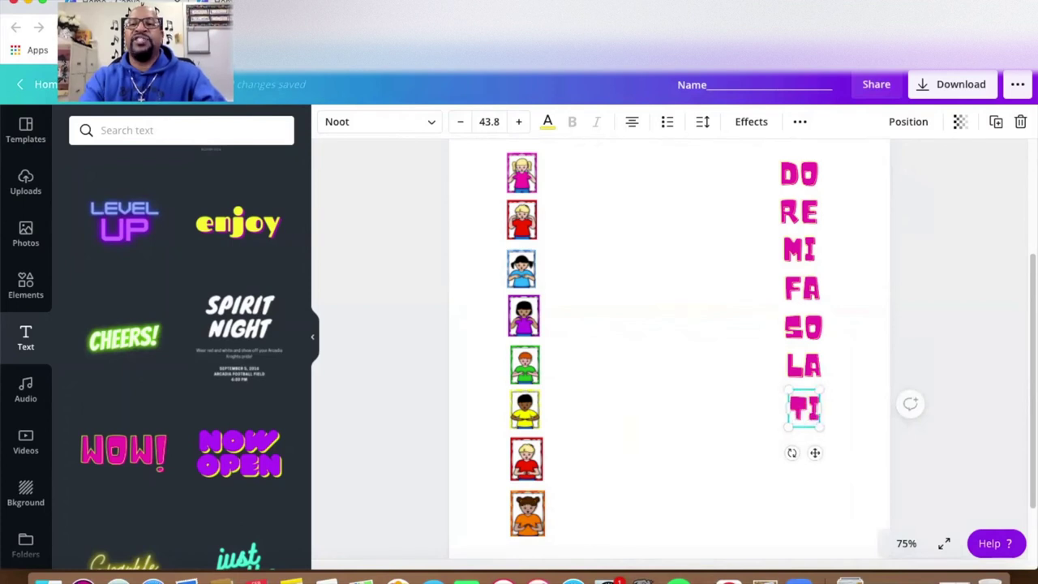
Step: Place one more copy of the DO syllable below TI to finish the syllable column
{"action": "left_click", "coordinate": [718, 364]}
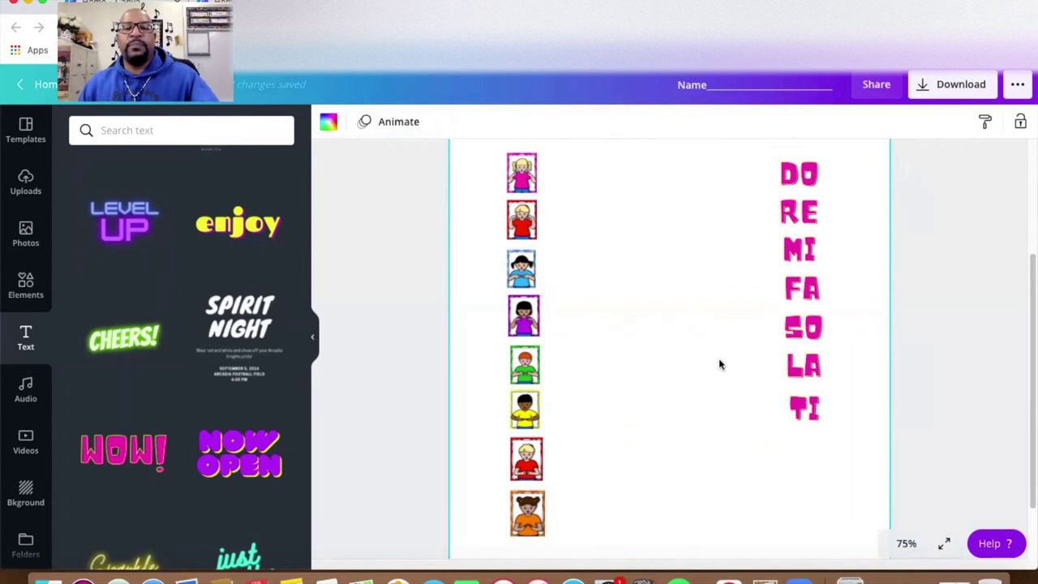
{"action": "left_click_drag", "start_coordinate": [801, 174], "coordinate": [803, 448]}
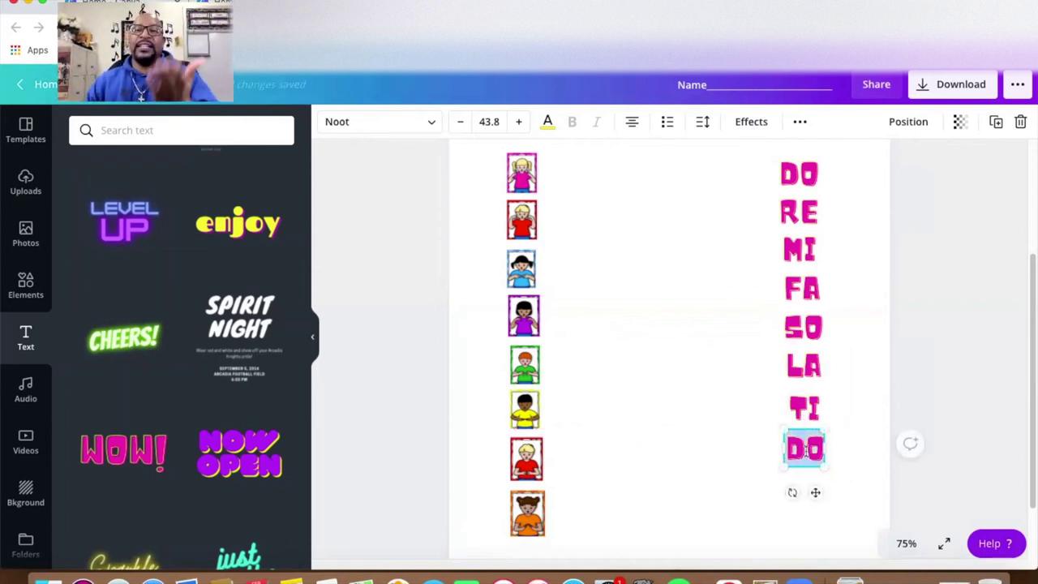
{"action": "left_click", "coordinate": [702, 307]}
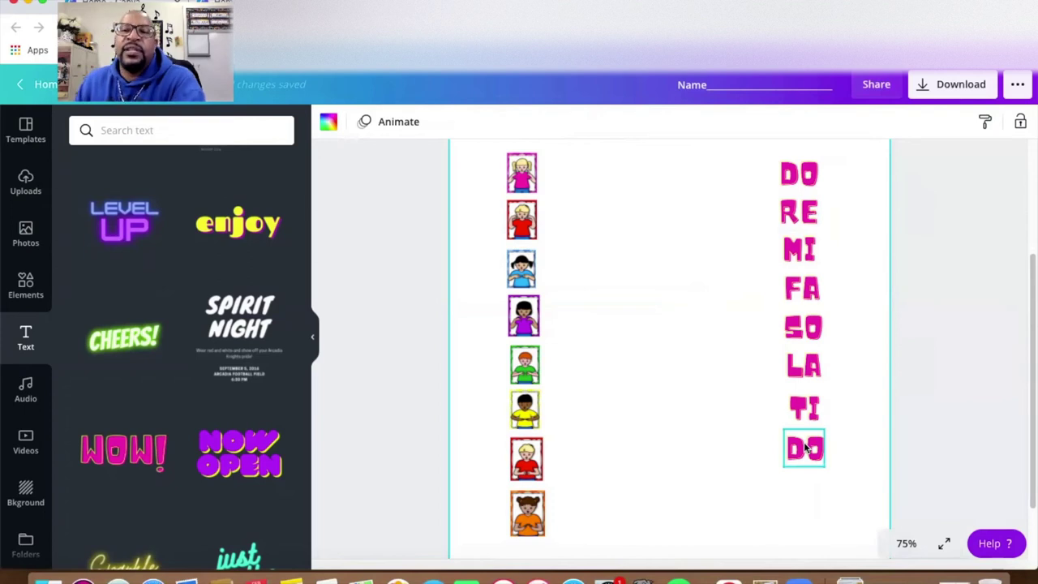
Step: Move the lowest DO down near the orange-framed picture and TI down level with the red-framed picture above it
{"action": "left_click_drag", "start_coordinate": [805, 447], "coordinate": [804, 523]}
{"action": "left_click_drag", "start_coordinate": [814, 415], "coordinate": [808, 457]}
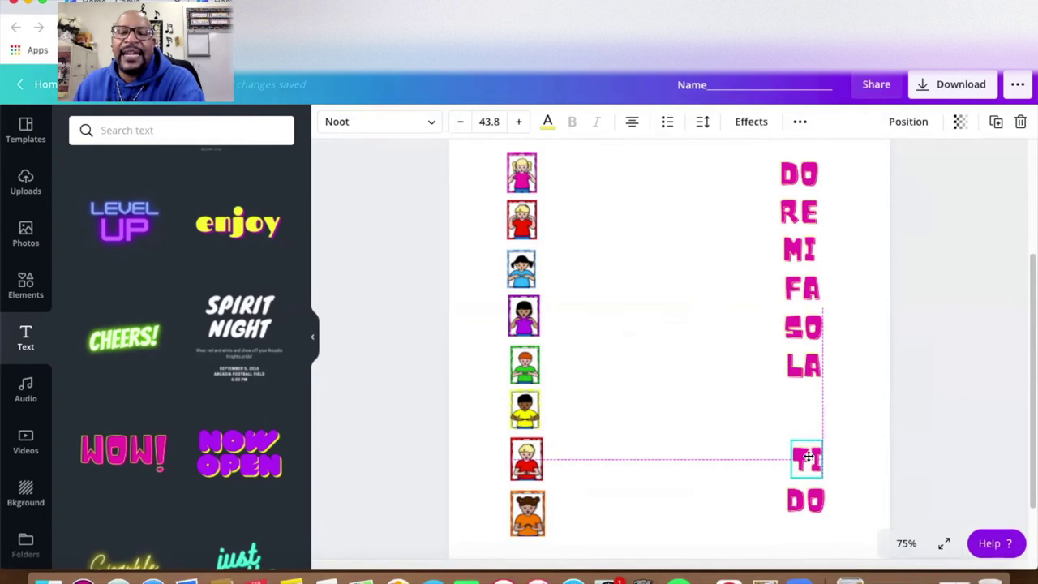
{"action": "left_click_drag", "start_coordinate": [809, 457], "coordinate": [809, 456]}
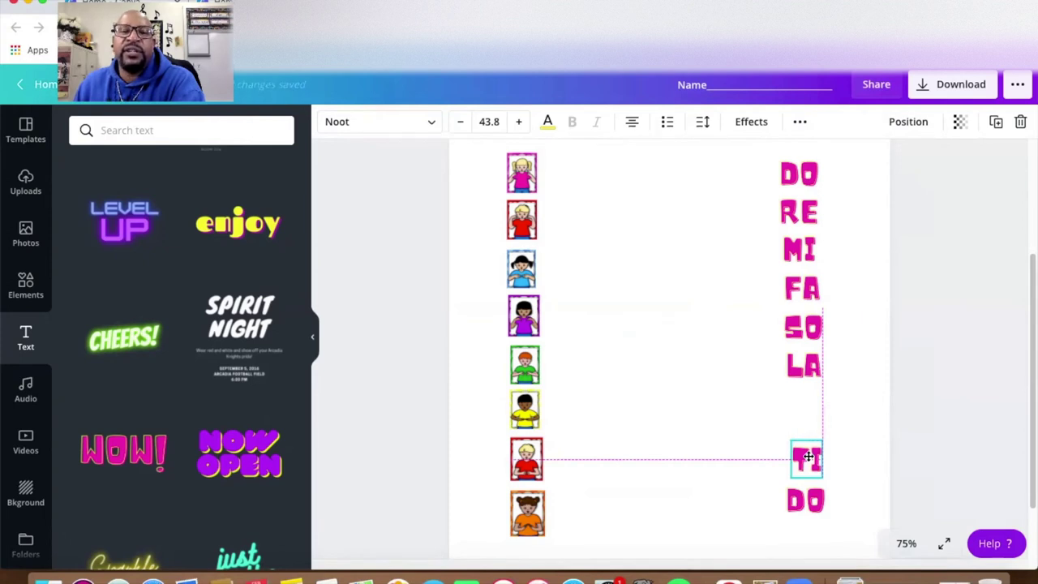
{"action": "left_click_drag", "start_coordinate": [808, 457], "coordinate": [809, 457]}
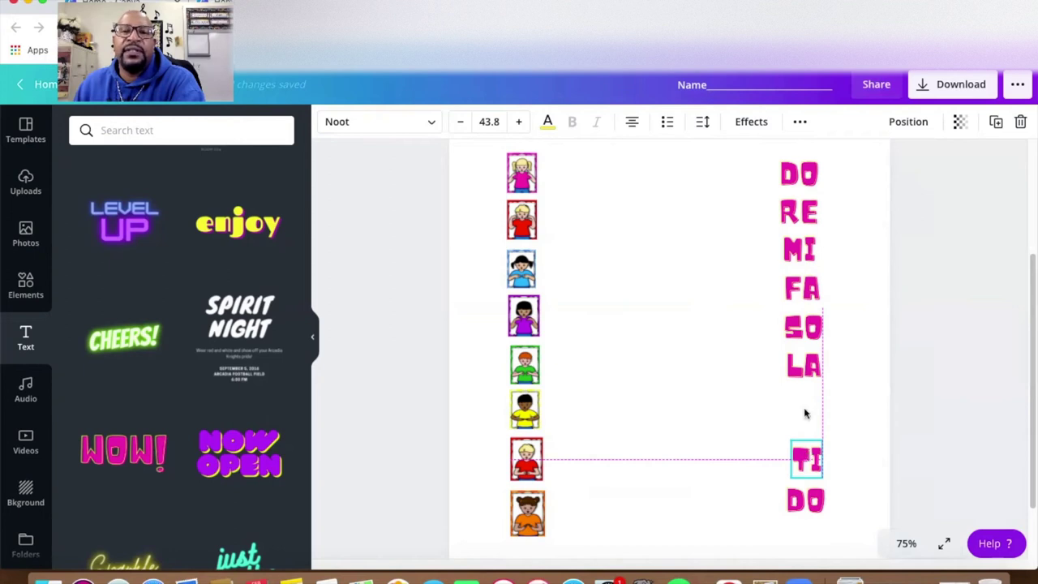
Step: Spread out LA, SO and FA by moving each one down toward its matching hand-sign picture
{"action": "left_click", "coordinate": [801, 370]}
{"action": "left_click_drag", "start_coordinate": [802, 370], "coordinate": [803, 395]}
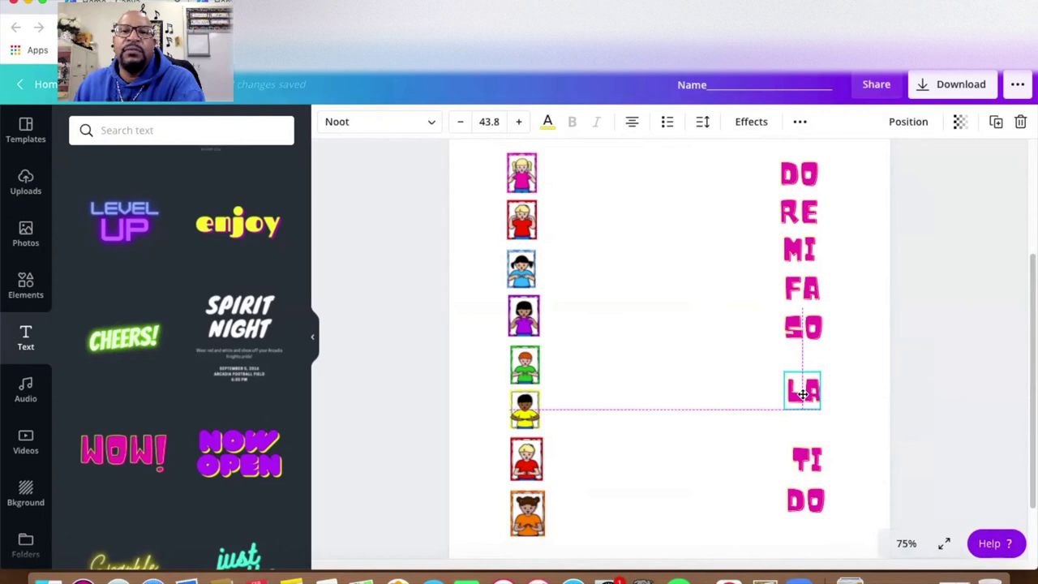
{"action": "left_click_drag", "start_coordinate": [803, 395], "coordinate": [803, 401]}
{"action": "left_click", "coordinate": [803, 327]}
{"action": "left_click_drag", "start_coordinate": [803, 327], "coordinate": [805, 344]}
{"action": "left_click", "coordinate": [807, 290]}
{"action": "left_click_drag", "start_coordinate": [807, 290], "coordinate": [807, 295]}
Step: Shift MI, RE and the top DO right in line with the lower syllables, raising RE and DO slightly
{"action": "left_click", "coordinate": [799, 252]}
{"action": "left_click_drag", "start_coordinate": [799, 252], "coordinate": [808, 251]}
{"action": "left_click", "coordinate": [806, 212]}
{"action": "left_click_drag", "start_coordinate": [806, 212], "coordinate": [816, 206]}
{"action": "left_click", "coordinate": [797, 173]}
{"action": "left_click_drag", "start_coordinate": [799, 173], "coordinate": [806, 158]}
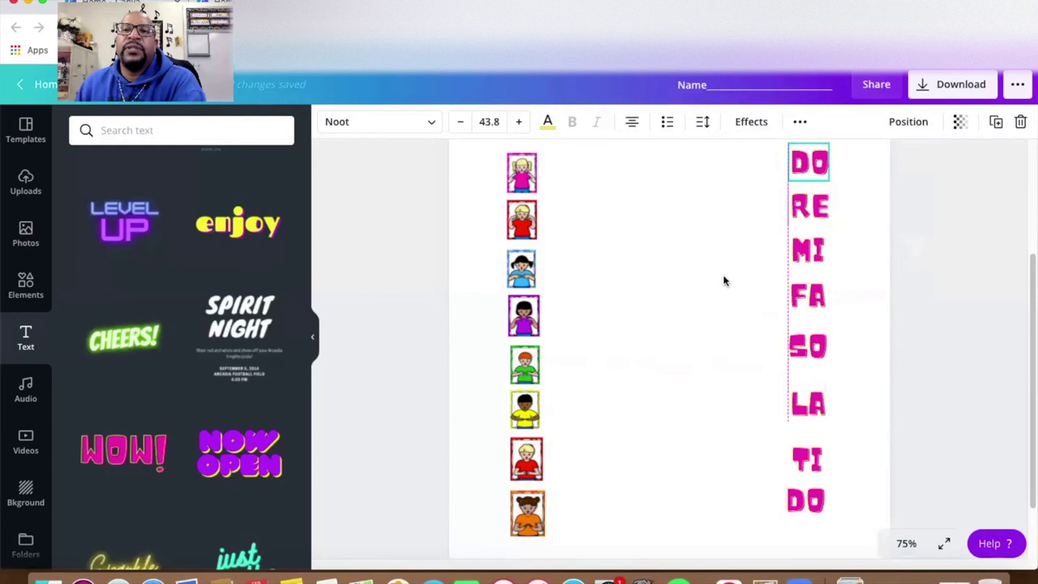
Step: Fine-tune the spacing by moving SO slightly down and FA slightly down and left
{"action": "left_click", "coordinate": [805, 355]}
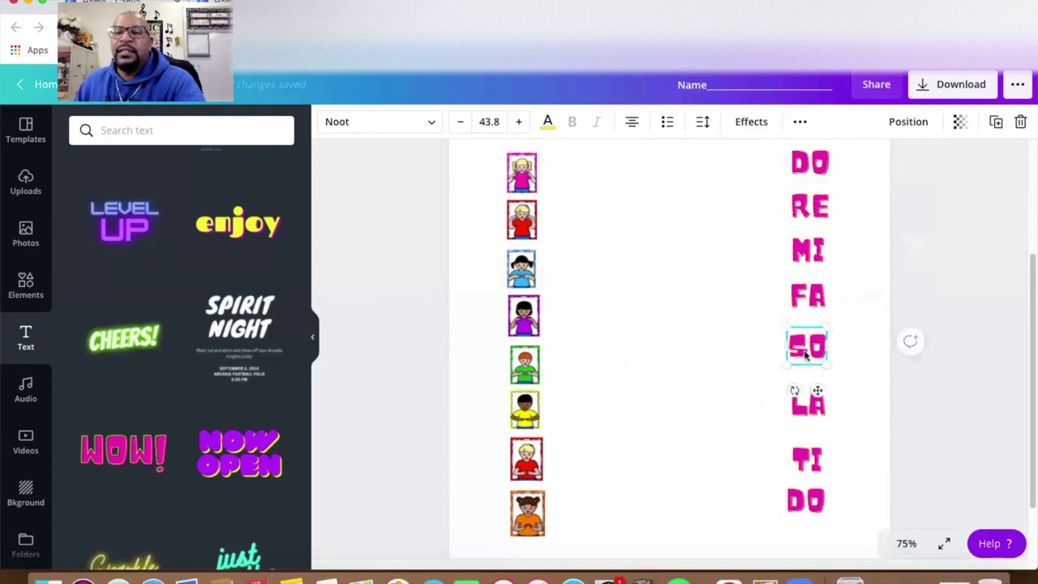
{"action": "left_click_drag", "start_coordinate": [805, 349], "coordinate": [805, 354]}
{"action": "left_click", "coordinate": [722, 359]}
{"action": "left_click_drag", "start_coordinate": [806, 294], "coordinate": [800, 301]}
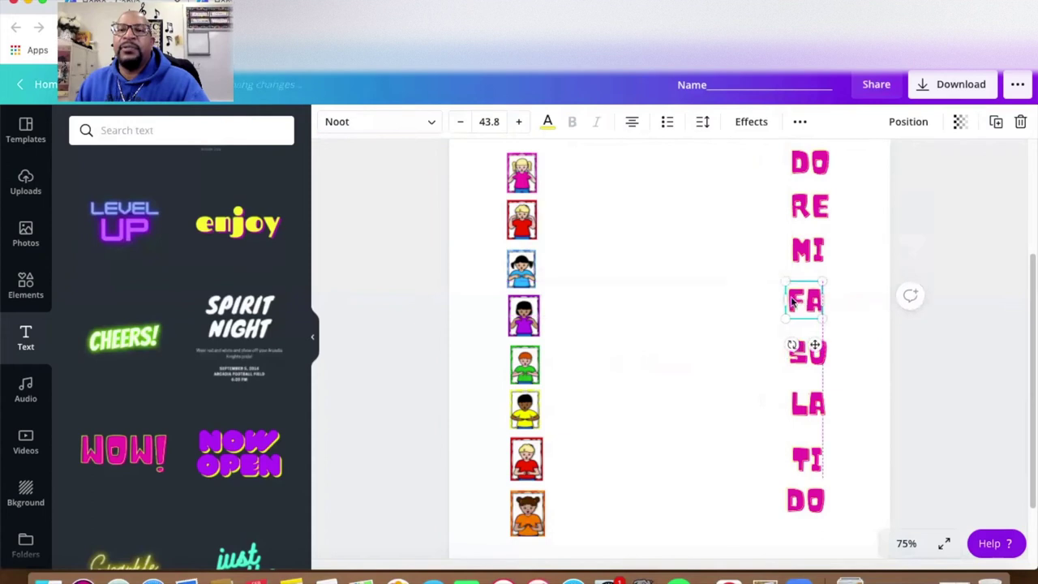
Step: Shift MI, RE and the top DO slightly left to straighten the column, and raise TI a little
{"action": "left_click", "coordinate": [801, 256]}
{"action": "left_click", "coordinate": [730, 258]}
{"action": "left_click", "coordinate": [799, 207]}
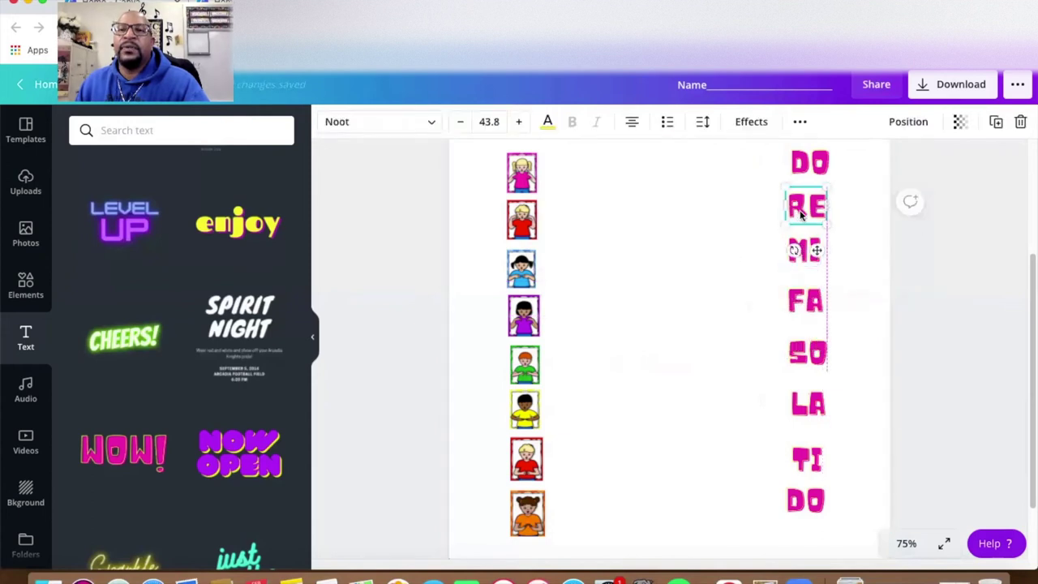
{"action": "left_click", "coordinate": [720, 235]}
{"action": "left_click", "coordinate": [801, 167]}
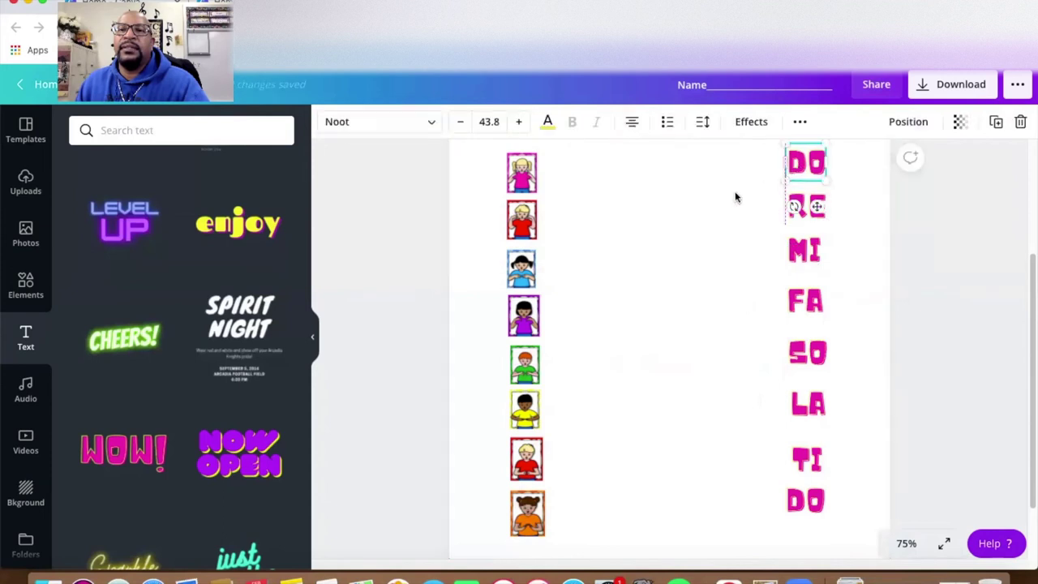
{"action": "left_click", "coordinate": [764, 440]}
{"action": "left_click", "coordinate": [807, 464]}
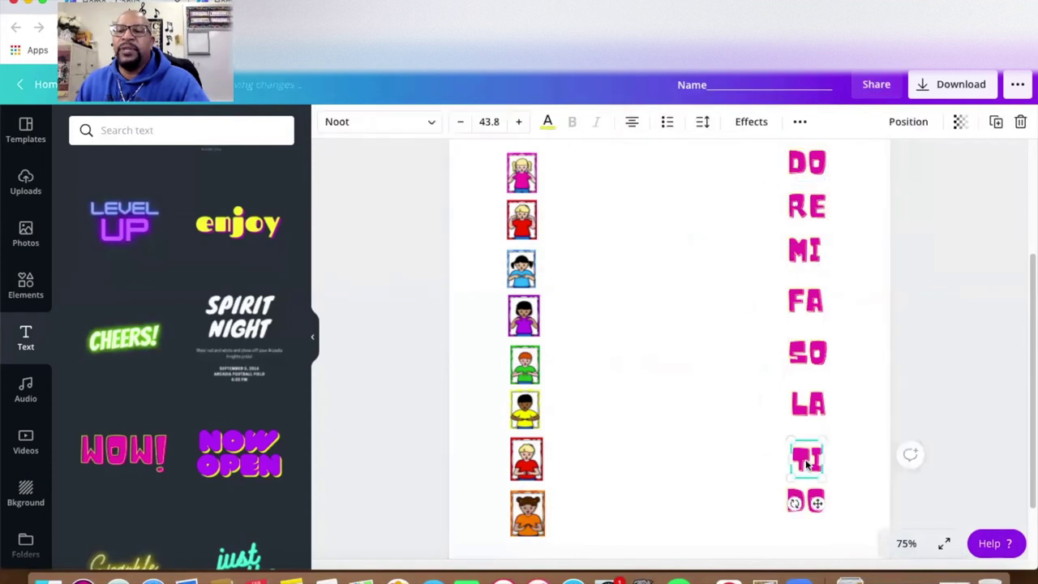
{"action": "left_click", "coordinate": [766, 507]}
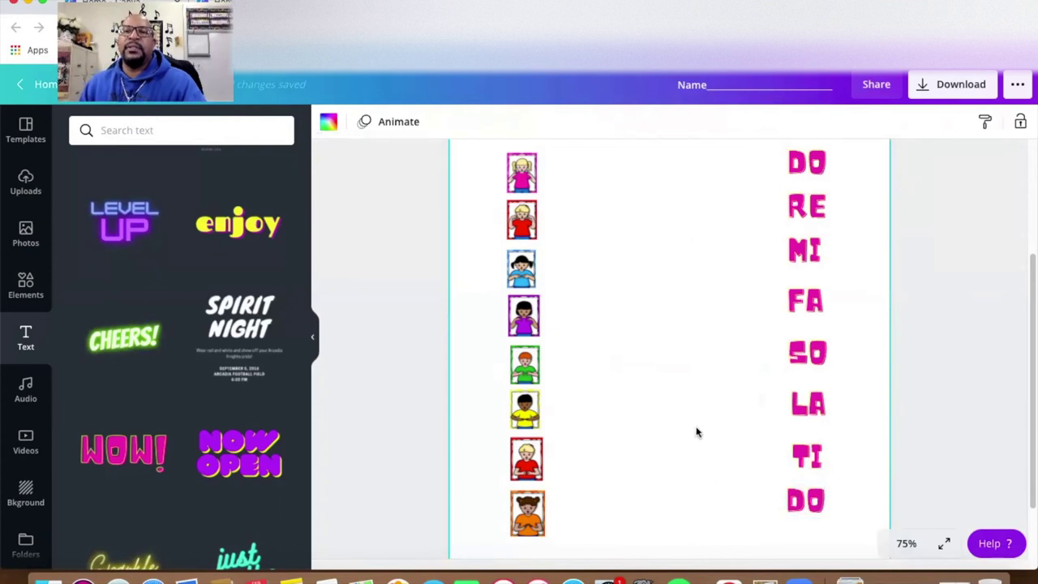
Step: Select all eight syllables together and shift the whole column left, away from the page edge
{"action": "scroll", "coordinate": [698, 433], "scroll_direction": "up", "scroll_amount": 1}
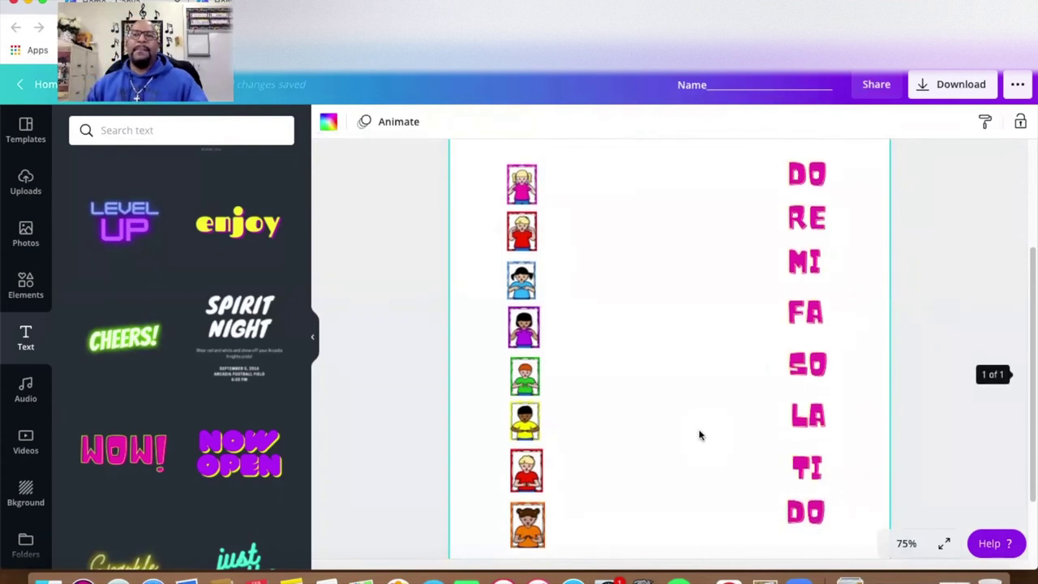
{"action": "left_click", "coordinate": [810, 175]}
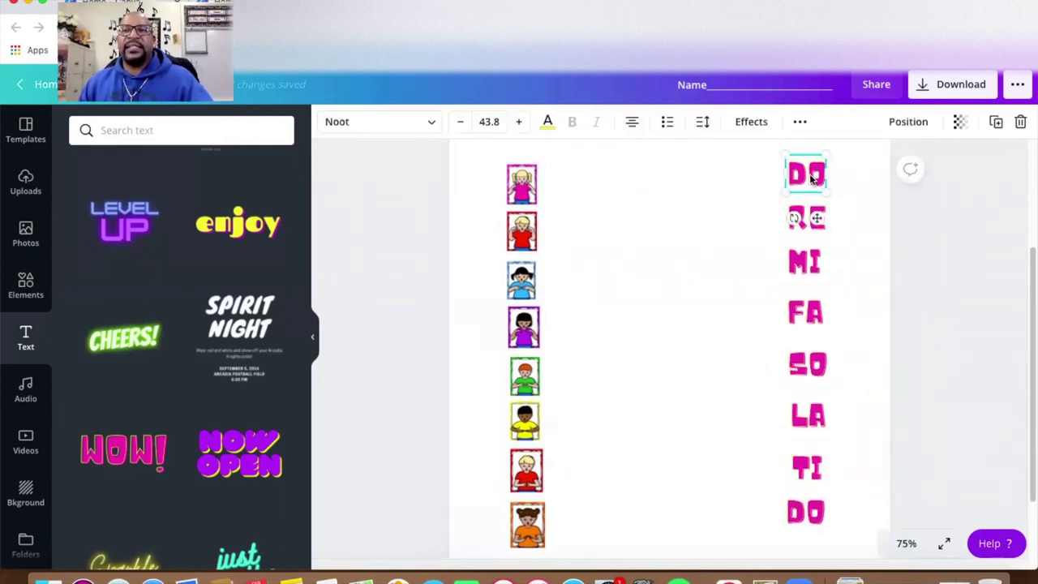
{"action": "left_click", "coordinate": [807, 212], "text": "shift"}
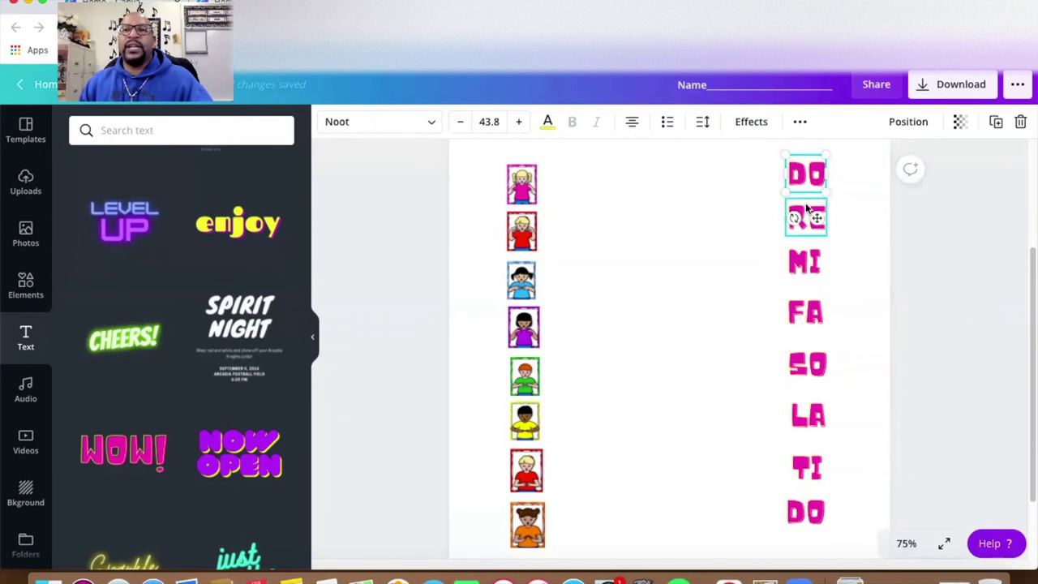
{"action": "left_click", "coordinate": [806, 260], "text": "shift"}
{"action": "left_click", "coordinate": [805, 307], "text": "shift"}
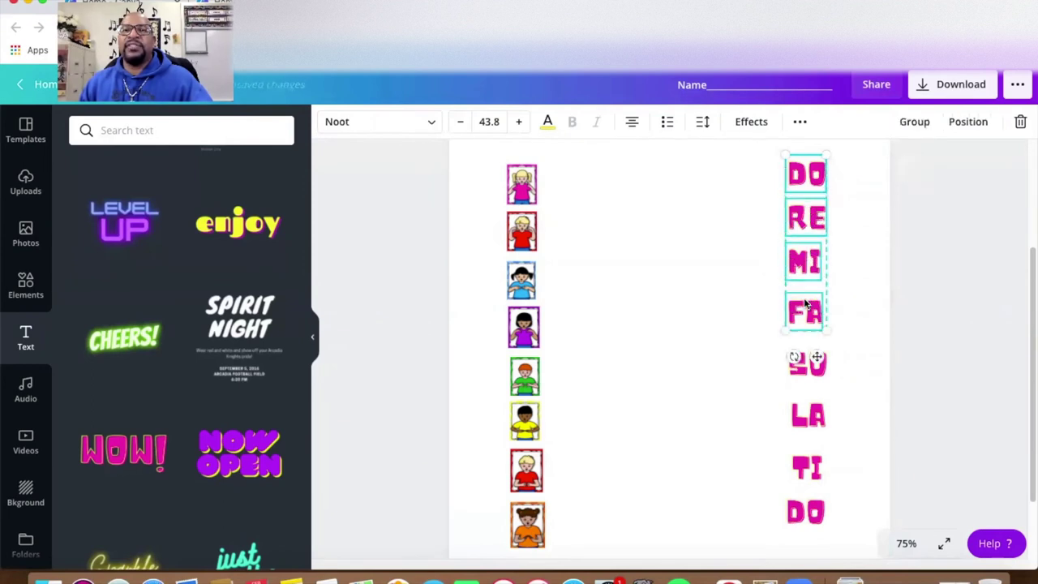
{"action": "left_click", "coordinate": [806, 368], "text": "shift"}
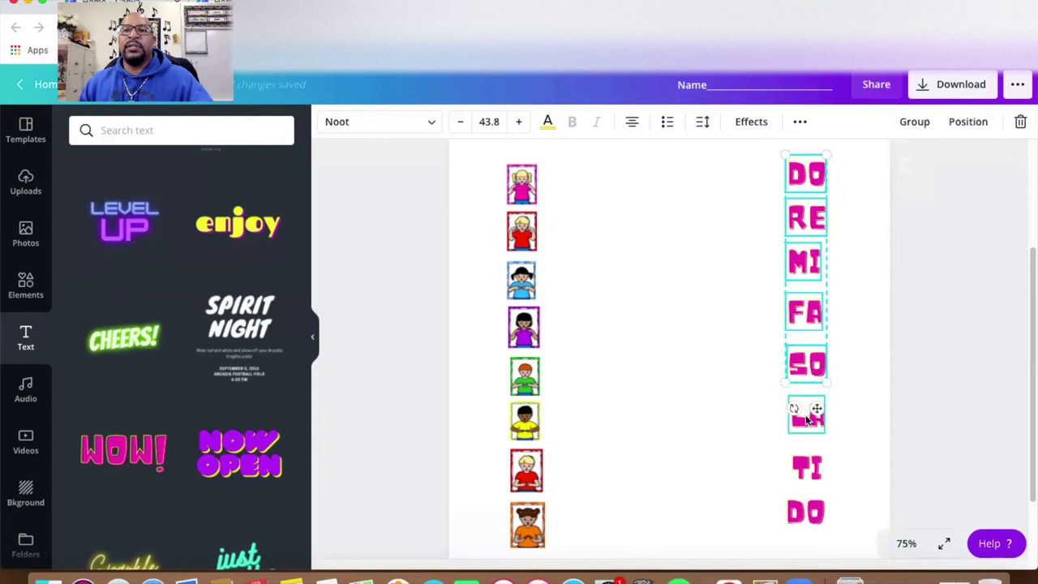
{"action": "left_click", "coordinate": [807, 413], "text": "shift"}
{"action": "left_click", "coordinate": [811, 469], "text": "shift"}
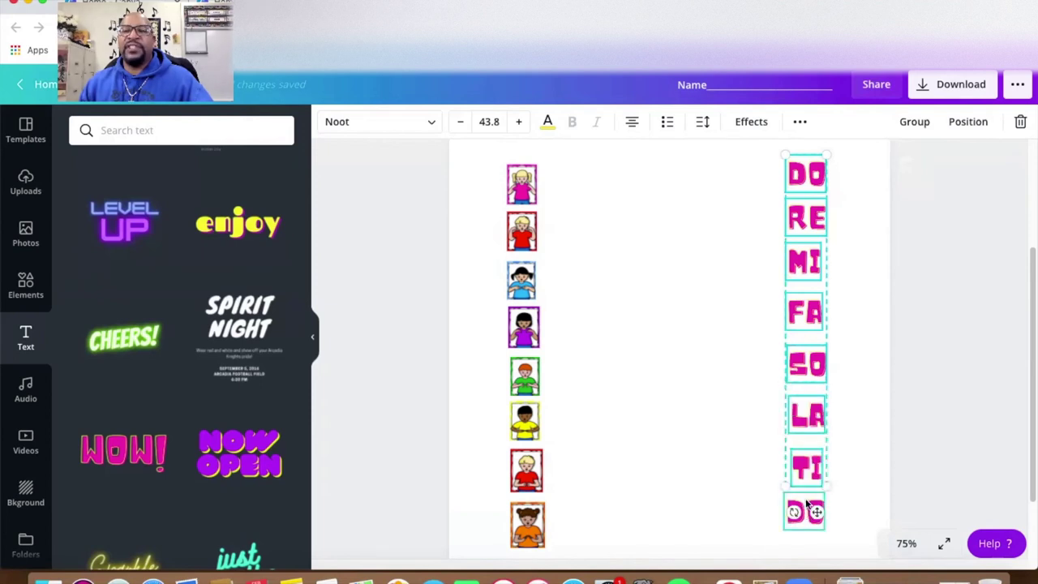
{"action": "left_click", "coordinate": [806, 504], "text": "shift"}
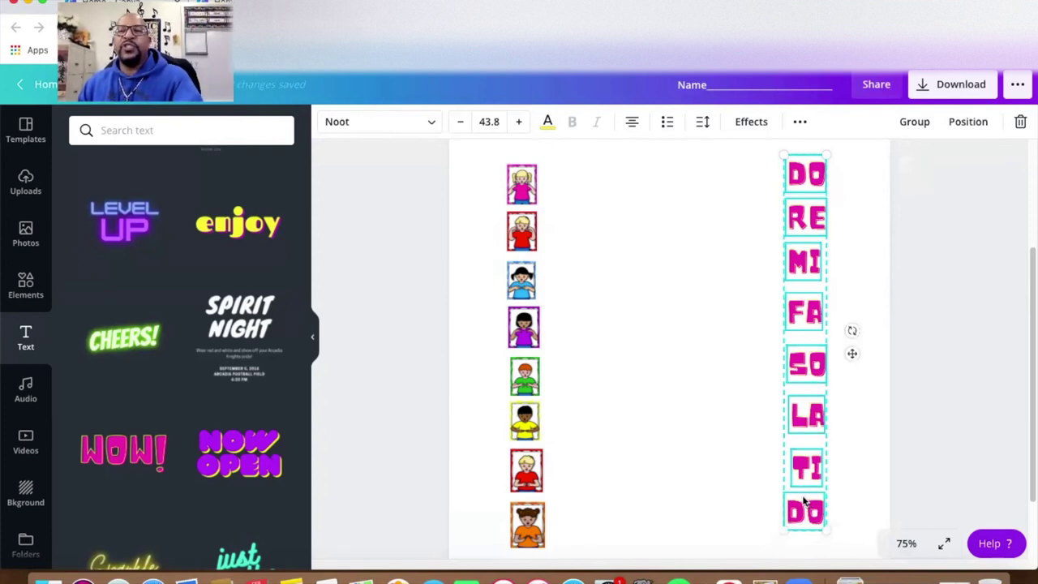
{"action": "key", "text": "Left"}
{"action": "key", "text": "Left"}
{"action": "key", "text": "Left"}
{"action": "key", "text": "Left"}
{"action": "key", "text": "Left"}
{"action": "key", "text": "Left"}
{"action": "key", "text": "Left"}
{"action": "key", "text": "Left"}
{"action": "key", "text": "Left"}
{"action": "key", "text": "Left"}
{"action": "key", "text": "Left"}
{"action": "key", "text": "Left"}
{"action": "key", "text": "Left"}
{"action": "key", "text": "Left"}
{"action": "key", "text": "Left"}
{"action": "key", "text": "Left"}
{"action": "key", "text": "Left"}
{"action": "key", "text": "Left"}
{"action": "key", "text": "Left"}
{"action": "key", "text": "Left"}
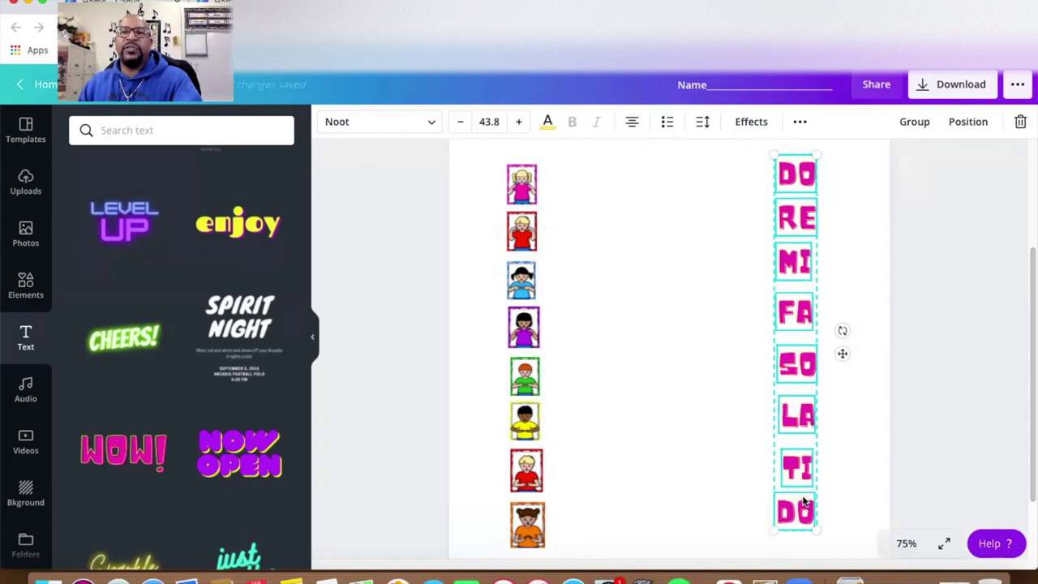
{"action": "key", "text": "Left"}
{"action": "key", "text": "Left"}
{"action": "key", "text": "Left"}
{"action": "key", "text": "Left"}
{"action": "key", "text": "Left"}
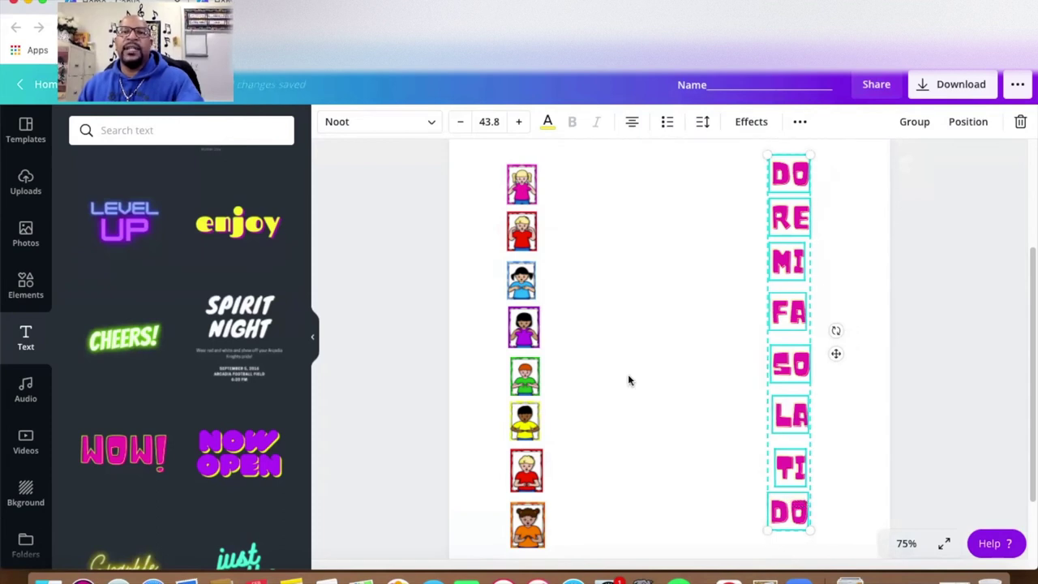
{"action": "left_click", "coordinate": [589, 195]}
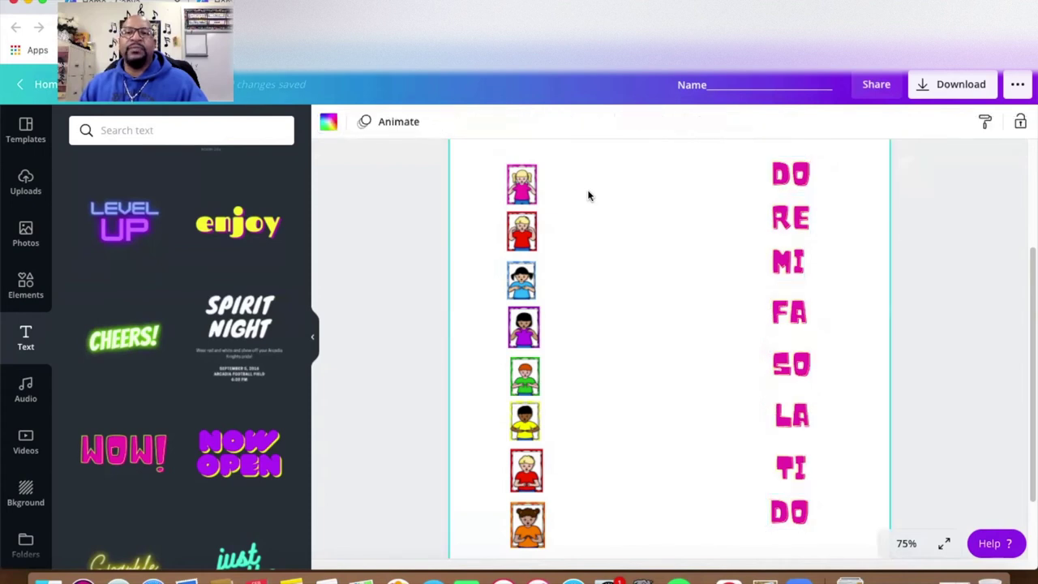
Step: Select all eight hand-sign pictures together and shift the column right and slightly up toward the instructions
{"action": "left_click", "coordinate": [524, 185]}
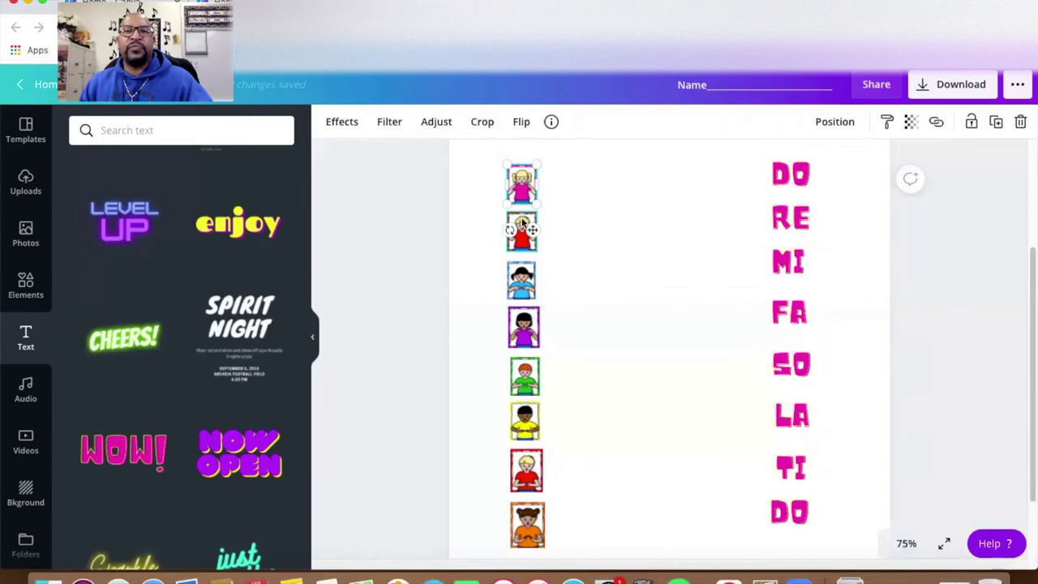
{"action": "left_click", "coordinate": [521, 227], "text": "shift"}
{"action": "left_click", "coordinate": [522, 274], "text": "shift"}
{"action": "left_click", "coordinate": [524, 318], "text": "shift"}
{"action": "left_click", "coordinate": [525, 369], "text": "shift"}
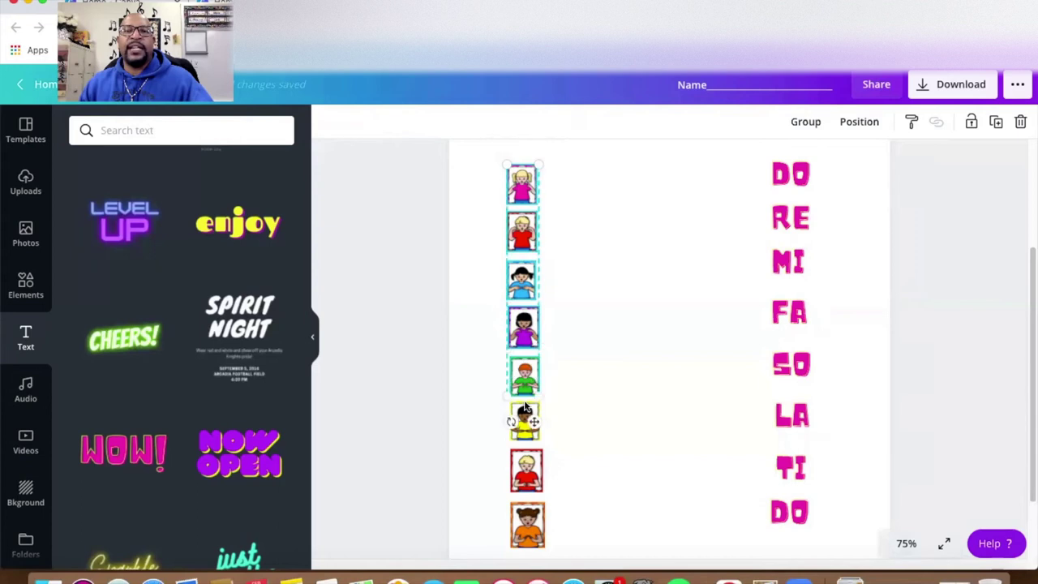
{"action": "left_click", "coordinate": [528, 413], "text": "shift"}
{"action": "left_click", "coordinate": [526, 469], "text": "shift"}
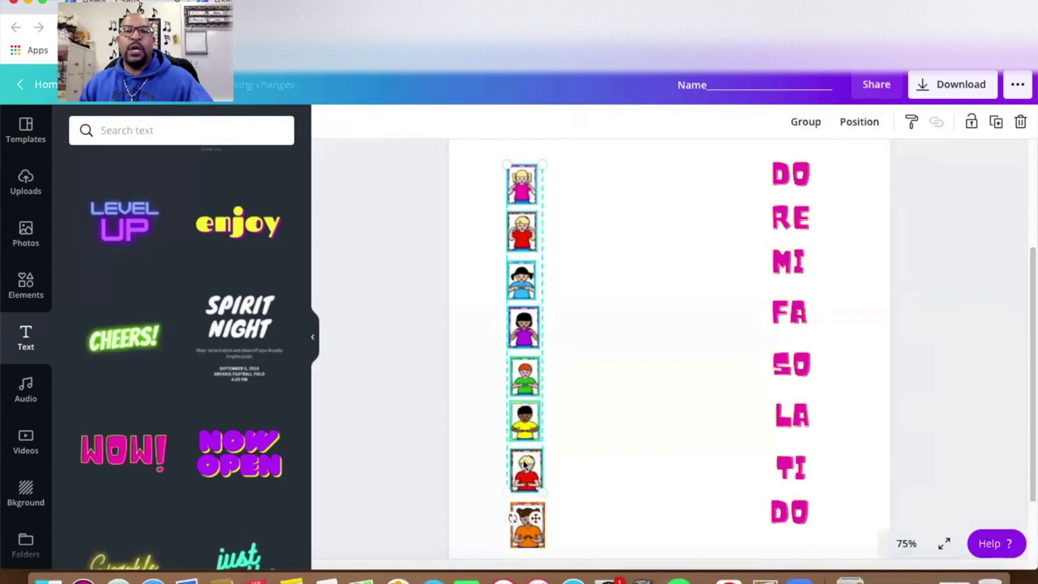
{"action": "left_click", "coordinate": [523, 509], "text": "shift"}
{"action": "key", "text": "Right"}
{"action": "key", "text": "Right"}
{"action": "key", "text": "Right"}
{"action": "key", "text": "Right"}
{"action": "key", "text": "Right"}
{"action": "key", "text": "Right"}
{"action": "key", "text": "Right"}
{"action": "key", "text": "Right"}
{"action": "key", "text": "Right"}
{"action": "key", "text": "Right"}
{"action": "key", "text": "Right"}
{"action": "key", "text": "Right"}
{"action": "key", "text": "Right"}
{"action": "key", "text": "Right"}
{"action": "key", "text": "Right"}
{"action": "key", "text": "Right"}
{"action": "key", "text": "Right"}
{"action": "key", "text": "Right"}
{"action": "key", "text": "Right"}
{"action": "key", "text": "Right"}
{"action": "key", "text": "Right"}
{"action": "key", "text": "Right"}
{"action": "key", "text": "Right"}
{"action": "key", "text": "Right"}
{"action": "key", "text": "Right"}
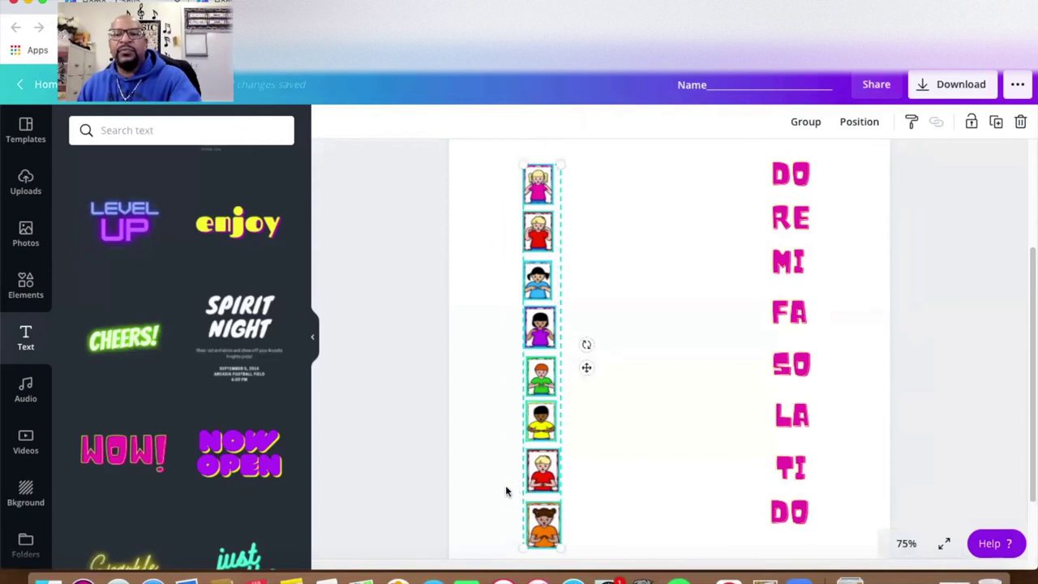
{"action": "key", "text": "Up"}
{"action": "key", "text": "Up"}
{"action": "key", "text": "Up"}
{"action": "key", "text": "Up"}
{"action": "key", "text": "Up"}
{"action": "key", "text": "Up"}
{"action": "key", "text": "Up"}
{"action": "key", "text": "Up"}
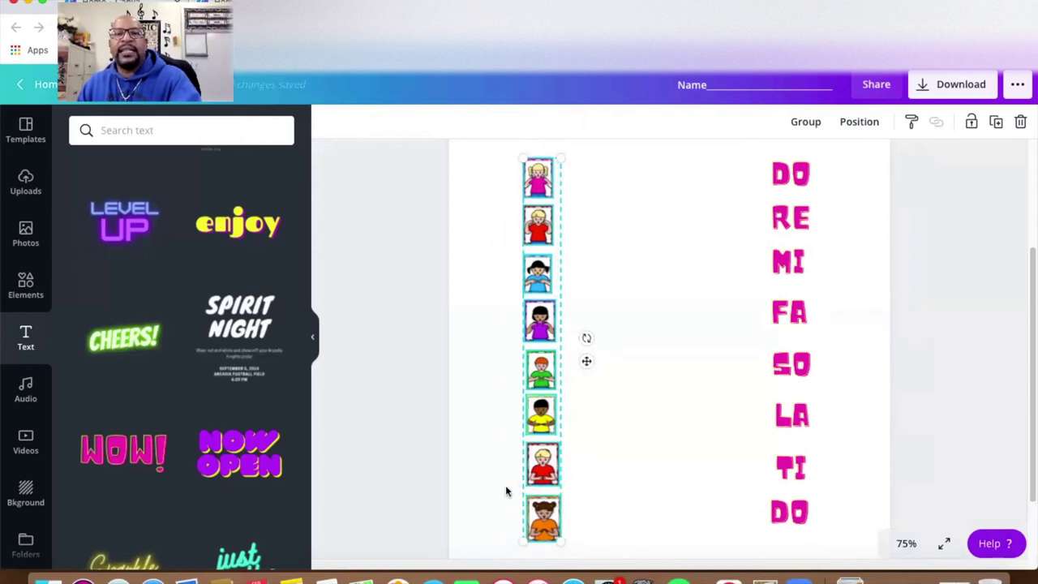
Step: Nudge the selected picture column slightly further right below the instruction line and deselect it
{"action": "scroll", "coordinate": [505, 491], "scroll_direction": "up", "scroll_amount": 1}
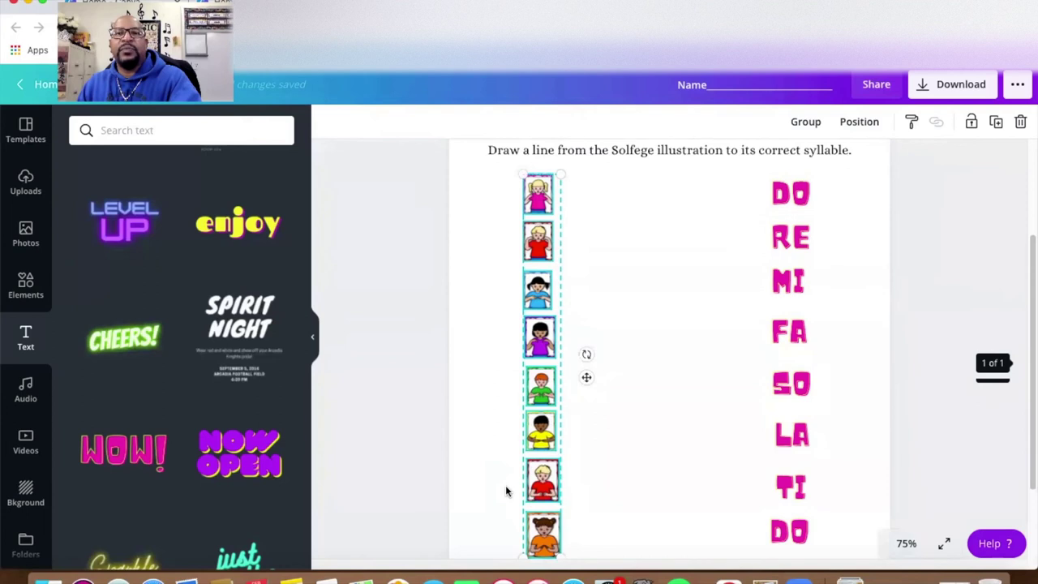
{"action": "key", "text": "Right"}
{"action": "key", "text": "Right"}
{"action": "key", "text": "Right"}
{"action": "key", "text": "Right"}
{"action": "key", "text": "Right"}
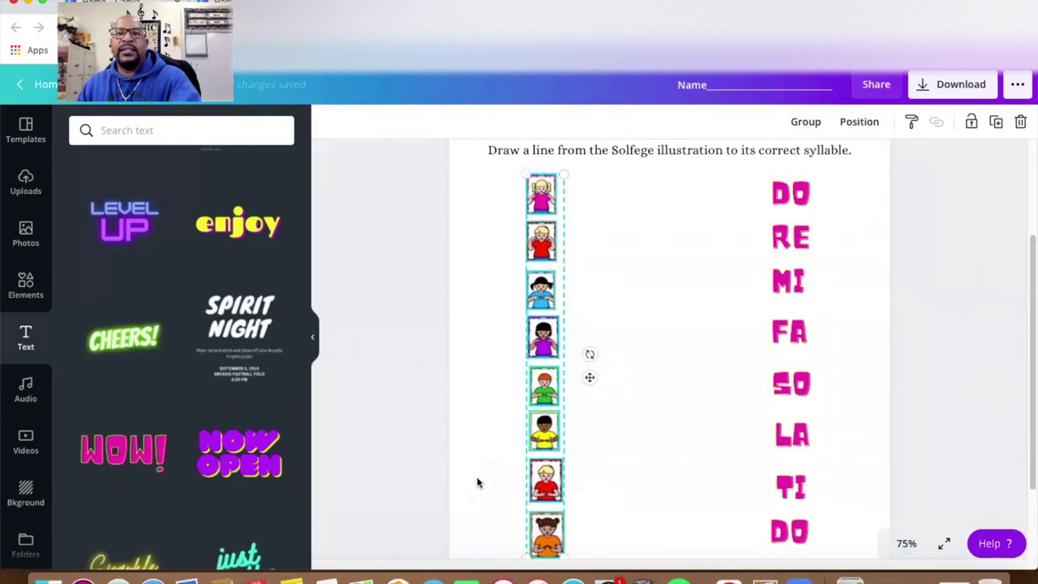
{"action": "left_click", "coordinate": [392, 349]}
{"action": "scroll", "coordinate": [405, 357], "scroll_direction": "up", "scroll_amount": 4}
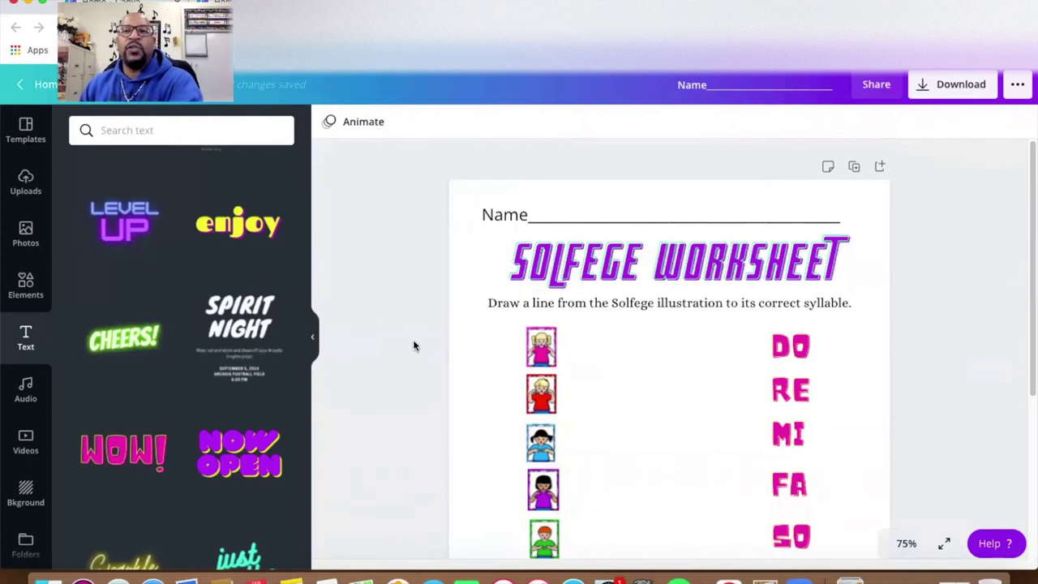
Step: Download the finished worksheet as a PDF Print file without crop marks and dismiss the confirmation dialog
{"action": "scroll", "coordinate": [492, 306], "scroll_direction": "down", "scroll_amount": 3}
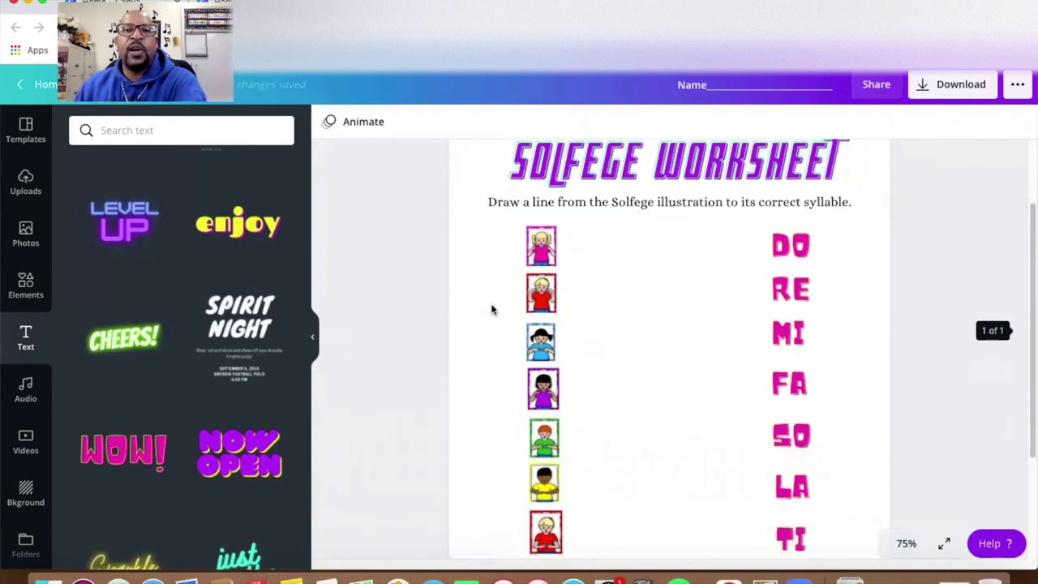
{"action": "scroll", "coordinate": [491, 309], "scroll_direction": "down", "scroll_amount": 1}
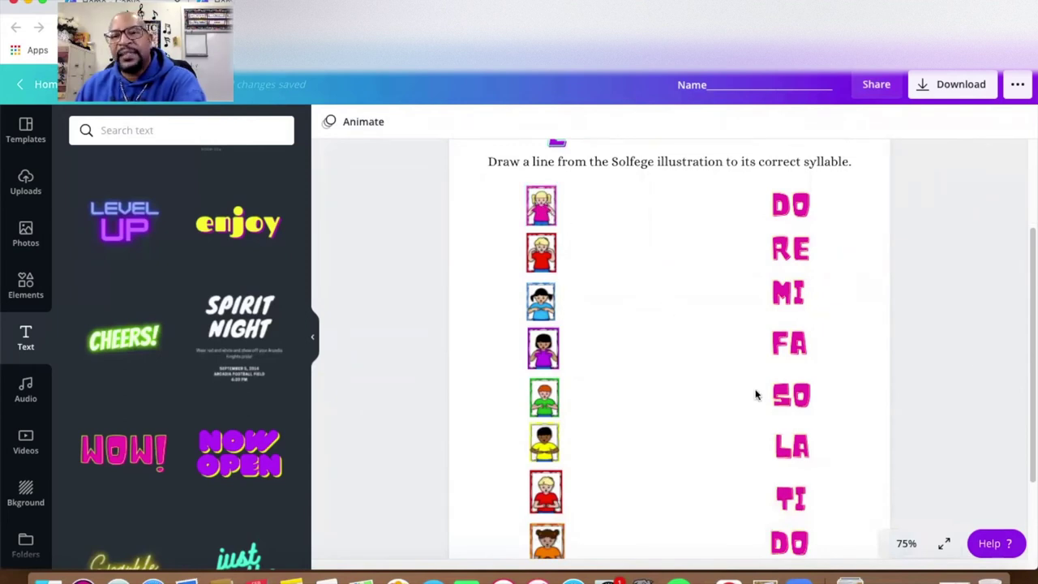
{"action": "scroll", "coordinate": [750, 399], "scroll_direction": "down", "scroll_amount": 2}
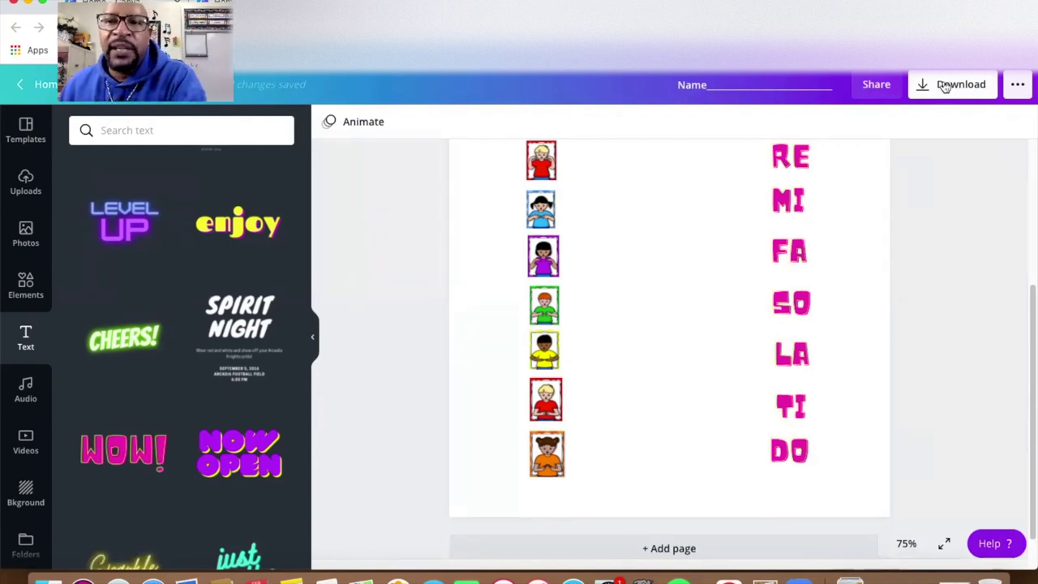
{"action": "left_click", "coordinate": [944, 86]}
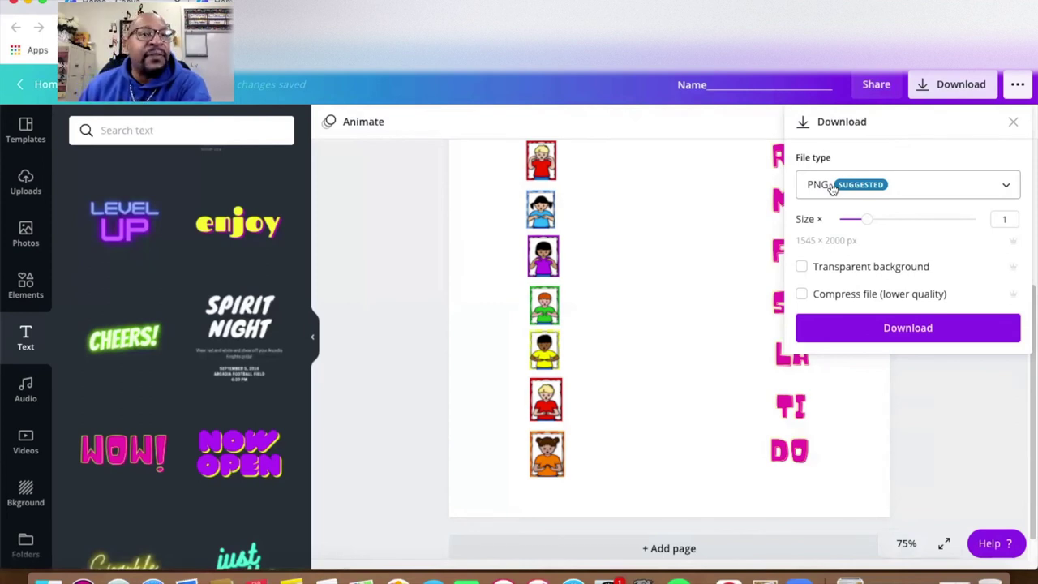
{"action": "left_click", "coordinate": [1007, 187]}
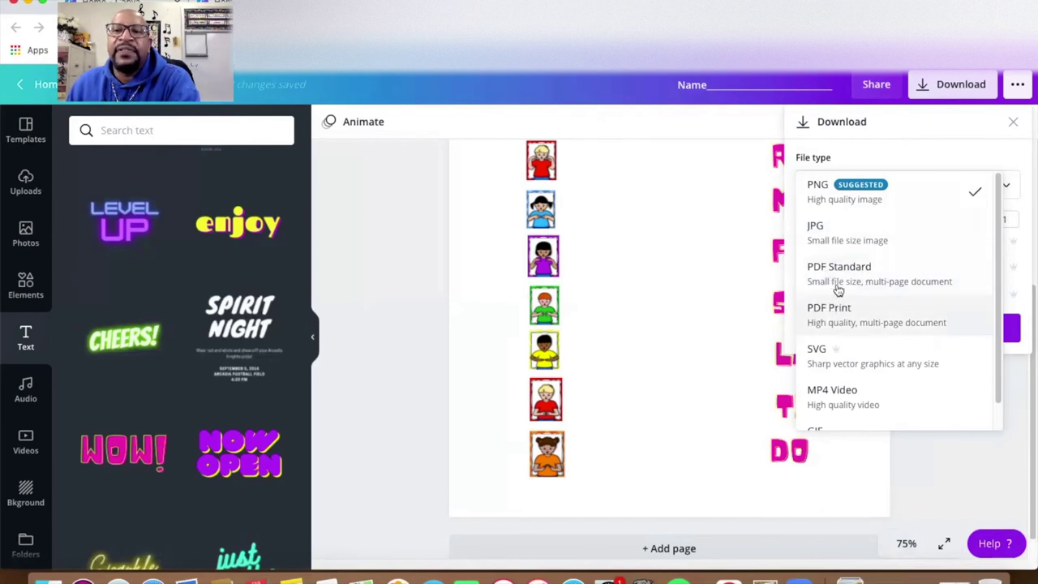
{"action": "left_click", "coordinate": [866, 315]}
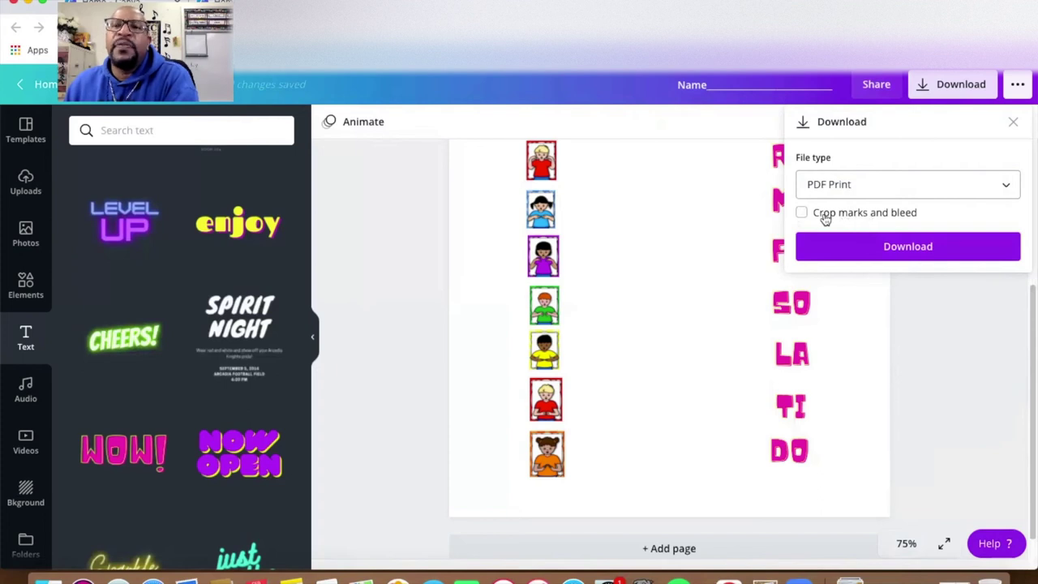
{"action": "left_click", "coordinate": [907, 248]}
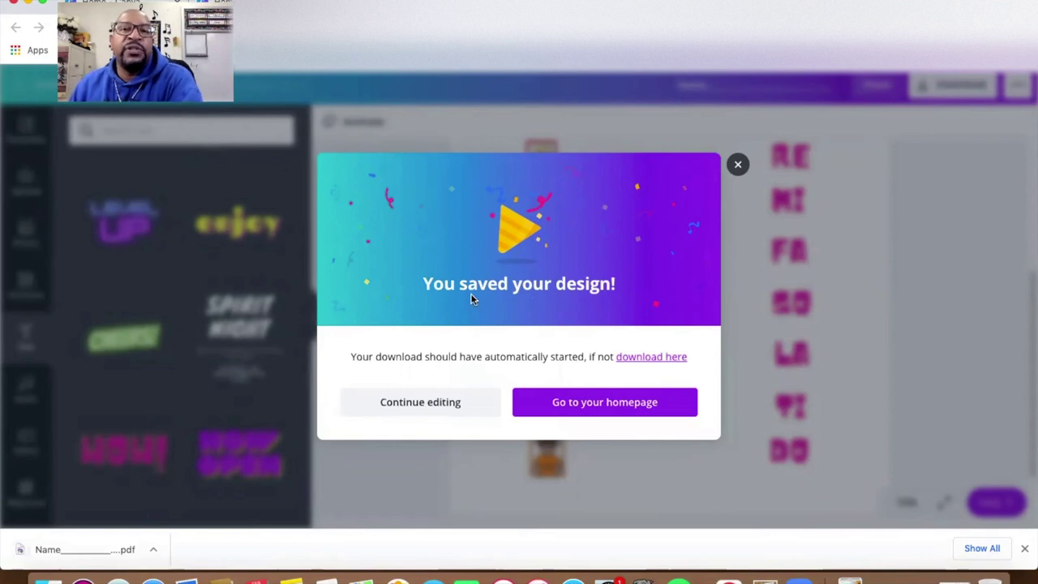
{"action": "left_click", "coordinate": [738, 166]}
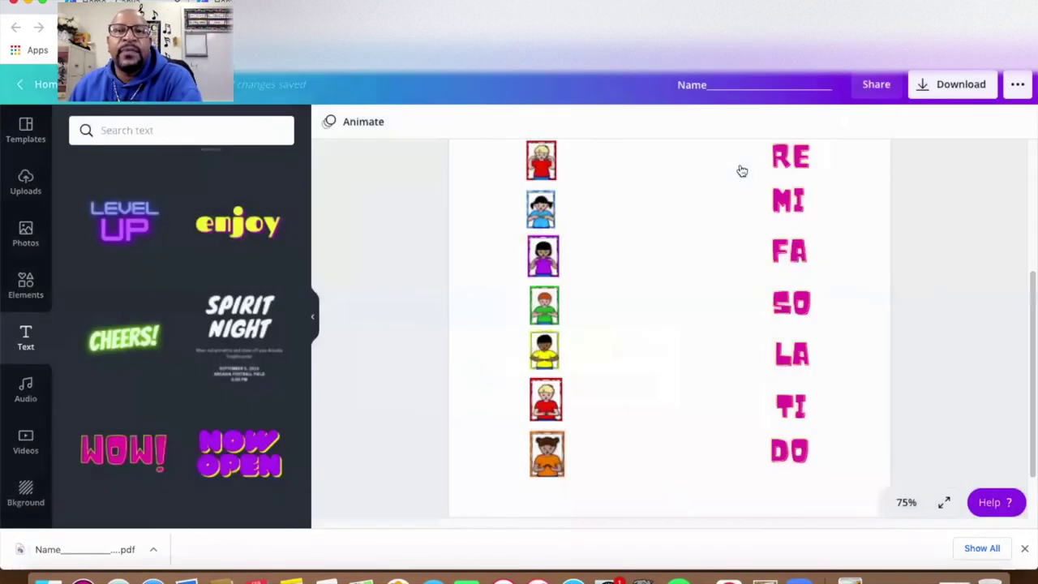
Step: Return to the home page, list all saved designs and open the solfege worksheet from there
{"action": "scroll", "coordinate": [730, 202], "scroll_direction": "up", "scroll_amount": 5}
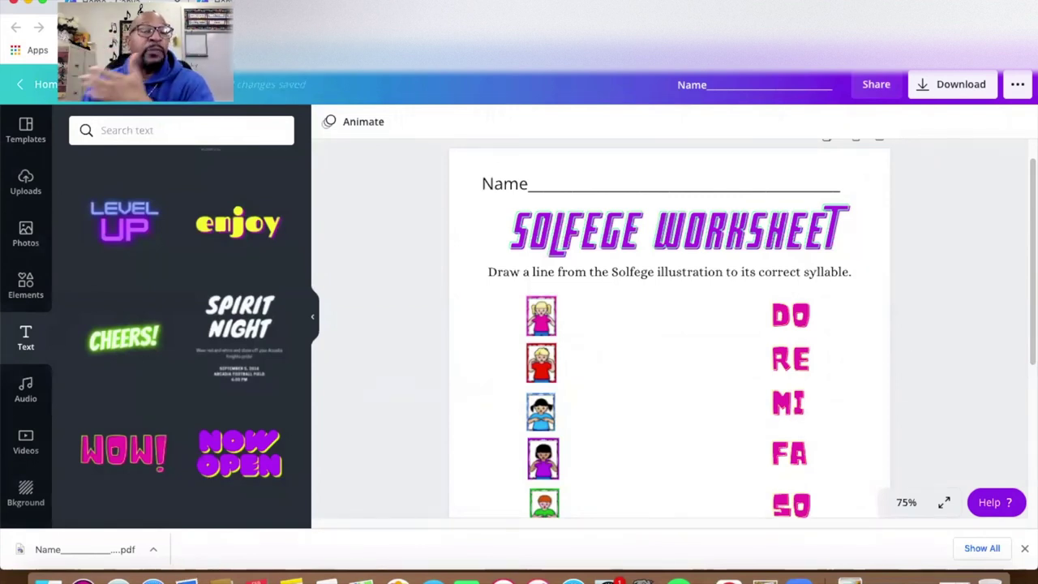
{"action": "left_click", "coordinate": [48, 82]}
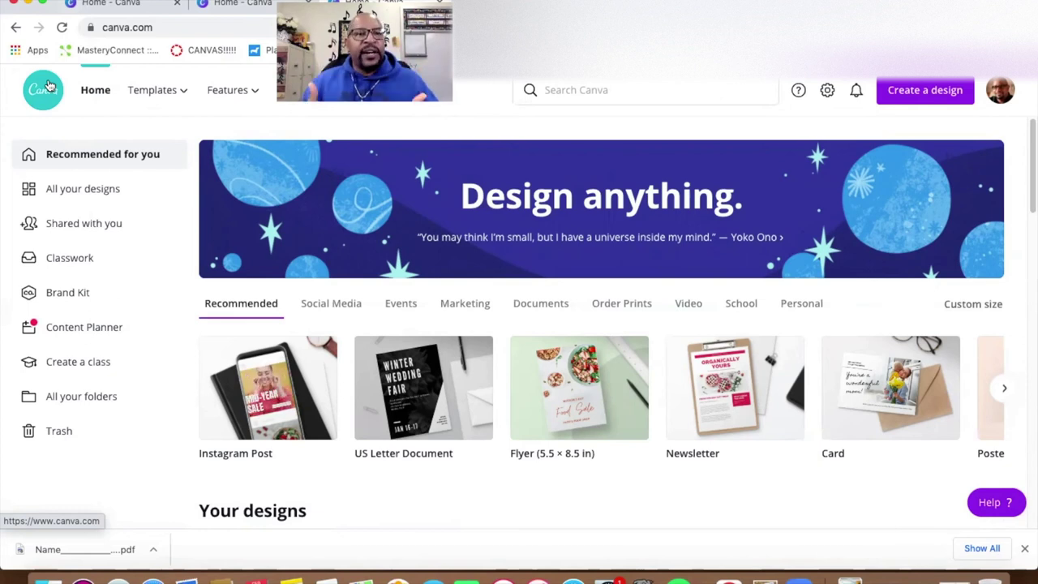
{"action": "left_click", "coordinate": [73, 193]}
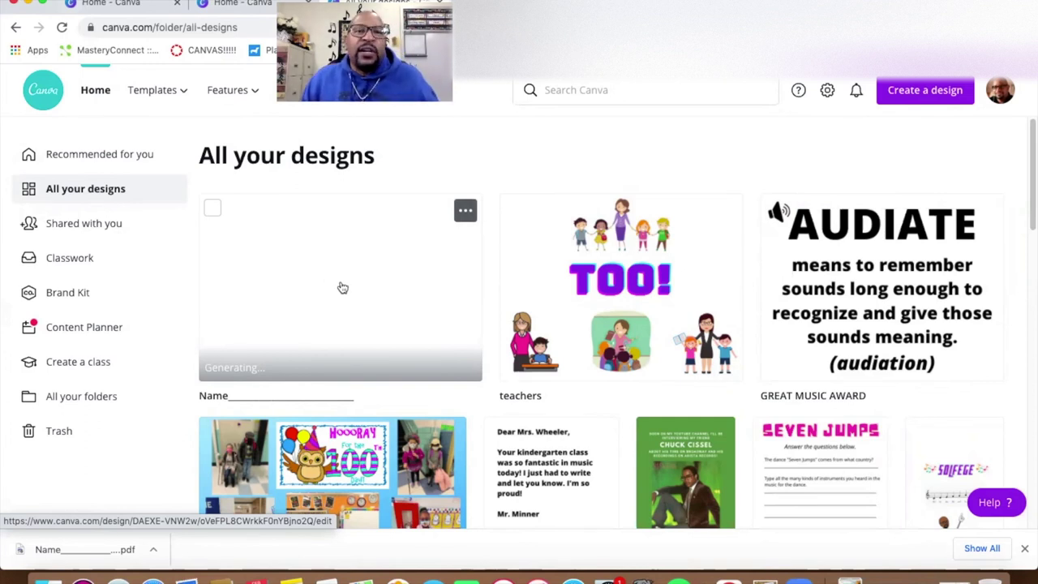
{"action": "left_click", "coordinate": [342, 283]}
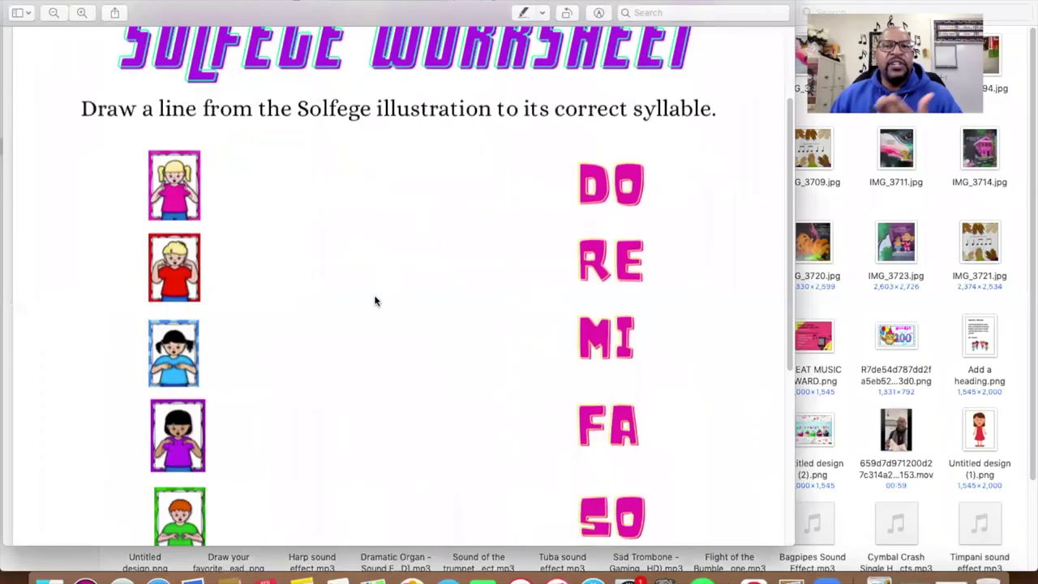
Step: Review the rest of the downloaded worksheet PDF, then close the preview and the Downloads folder window
{"action": "scroll", "coordinate": [374, 301], "scroll_direction": "down", "scroll_amount": 8}
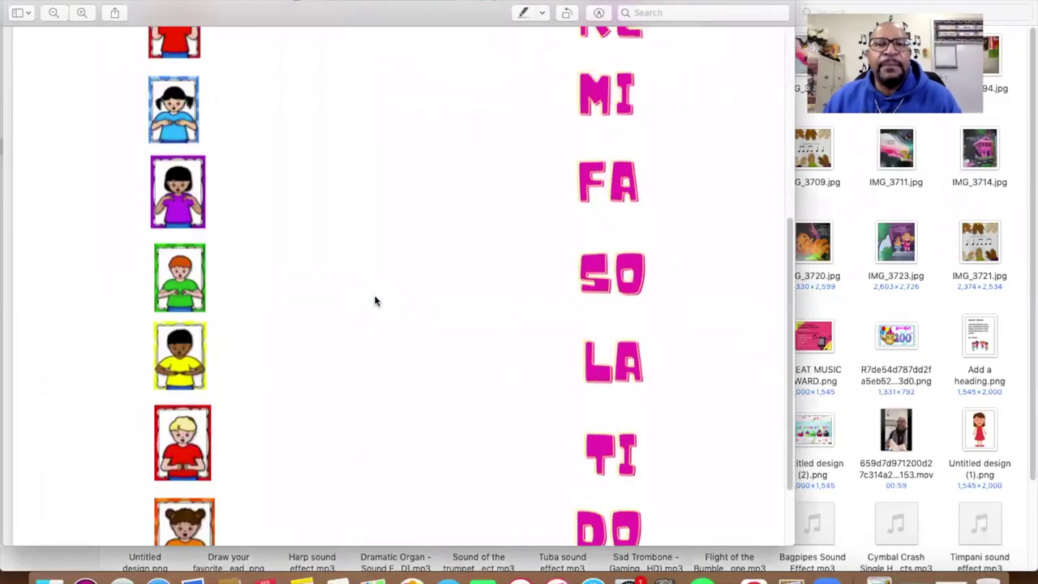
{"action": "left_click", "coordinate": [15, 3]}
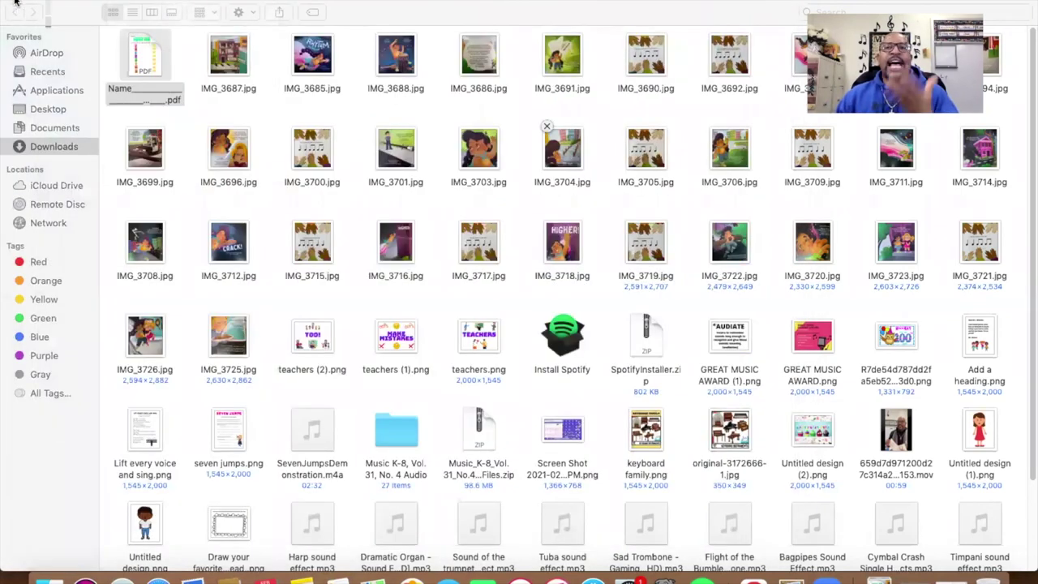
{"action": "left_click", "coordinate": [23, 3]}
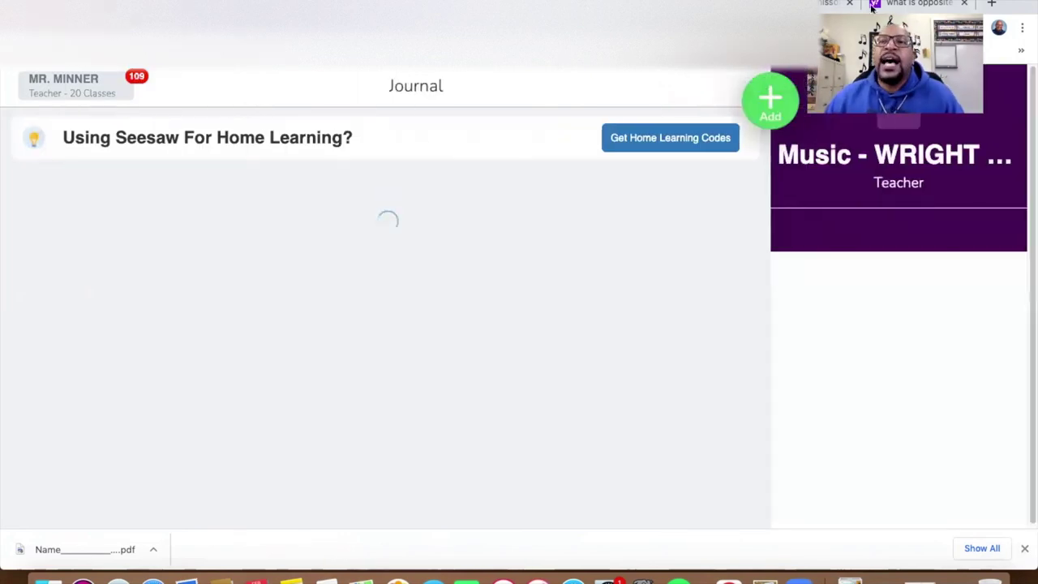
Step: In the Seesaw class journal, choose to assign an activity and start creating a new one
{"action": "left_click", "coordinate": [771, 92]}
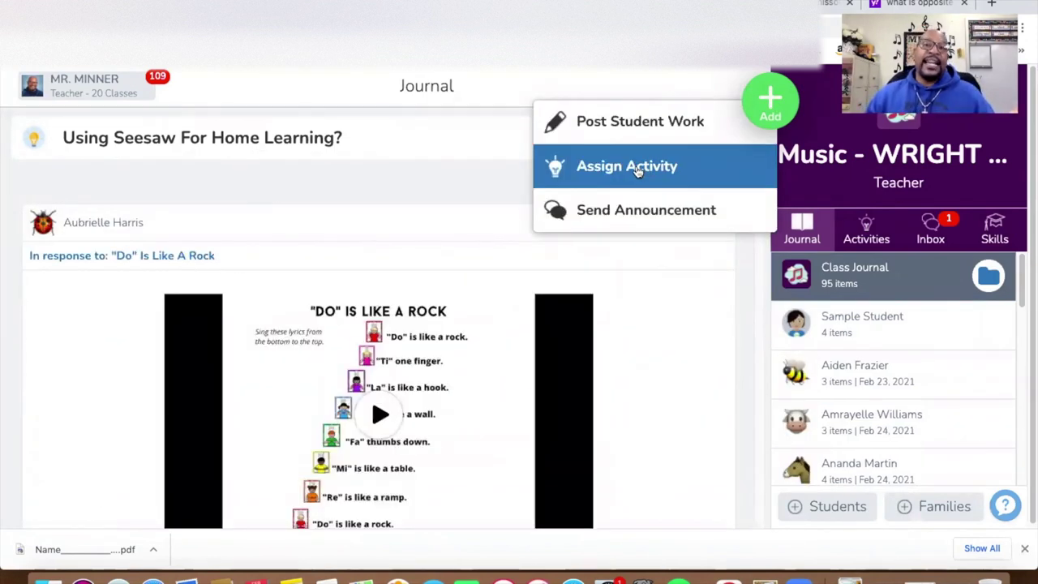
{"action": "left_click", "coordinate": [638, 170]}
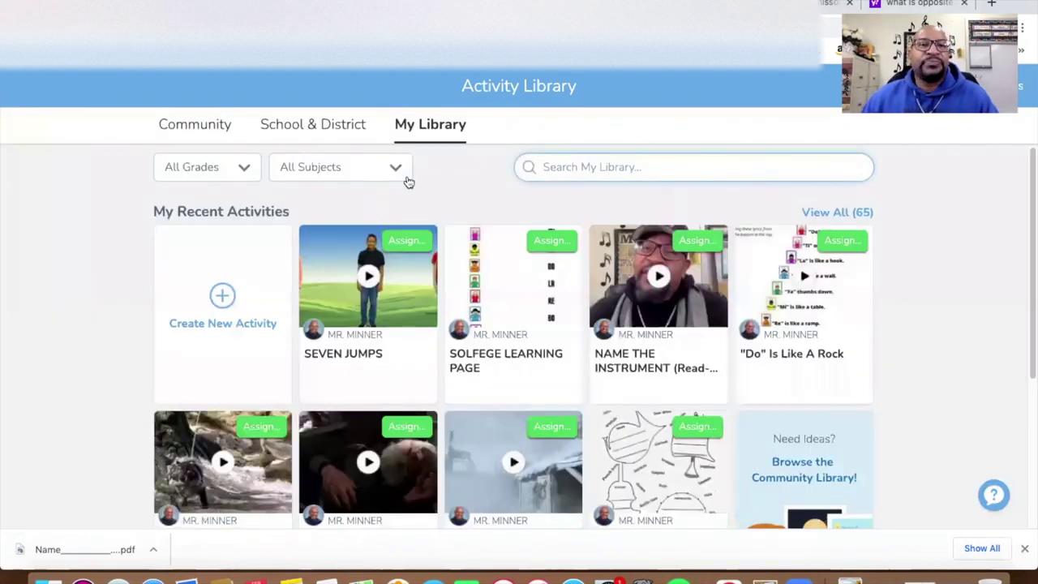
{"action": "left_click", "coordinate": [225, 293]}
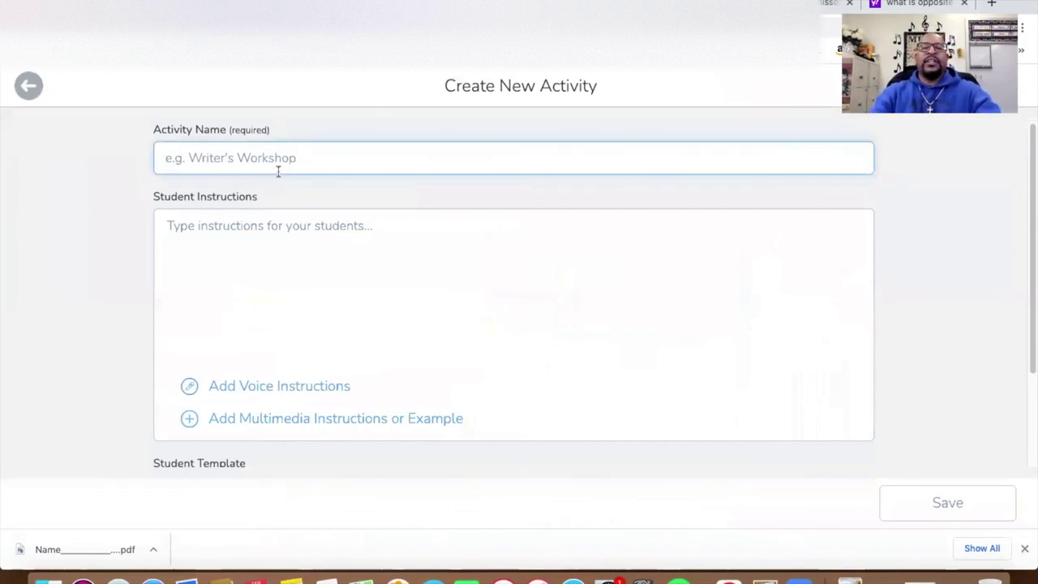
Step: Name the new activity "Solfege Learning Page"
{"action": "type", "text": "Solfege Learning "}
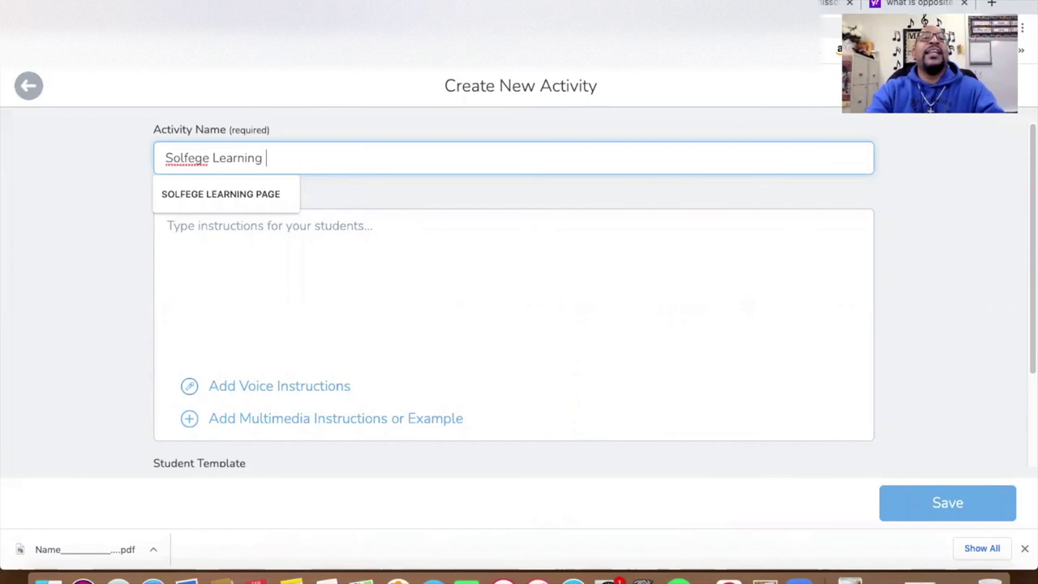
{"action": "type", "text": "Page"}
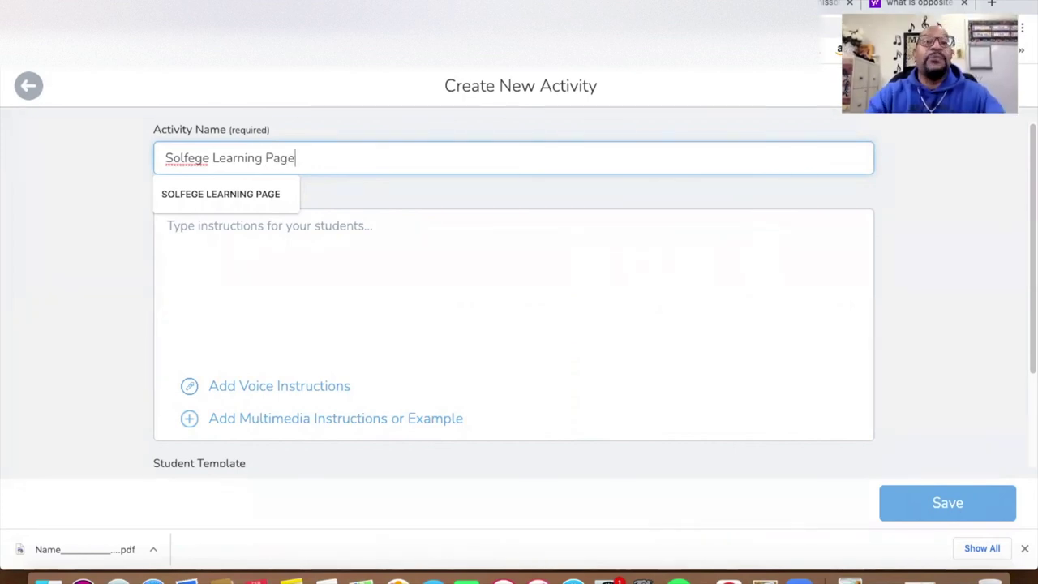
{"action": "left_click", "coordinate": [95, 191]}
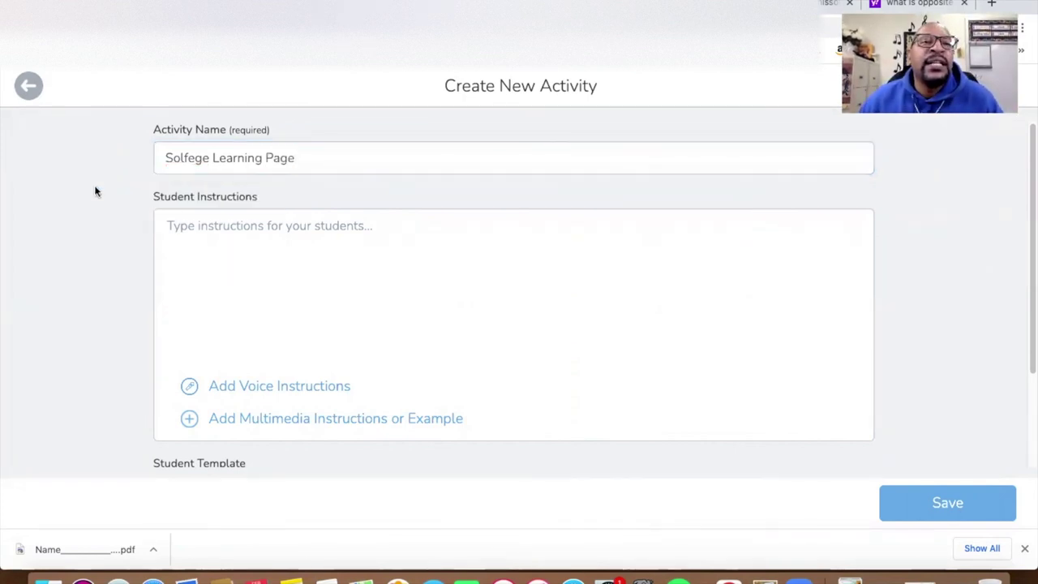
Step: Write the first student instruction: "Draw a line from the solfege illustrations to the correct syllable that it represents."
{"action": "left_click", "coordinate": [205, 227]}
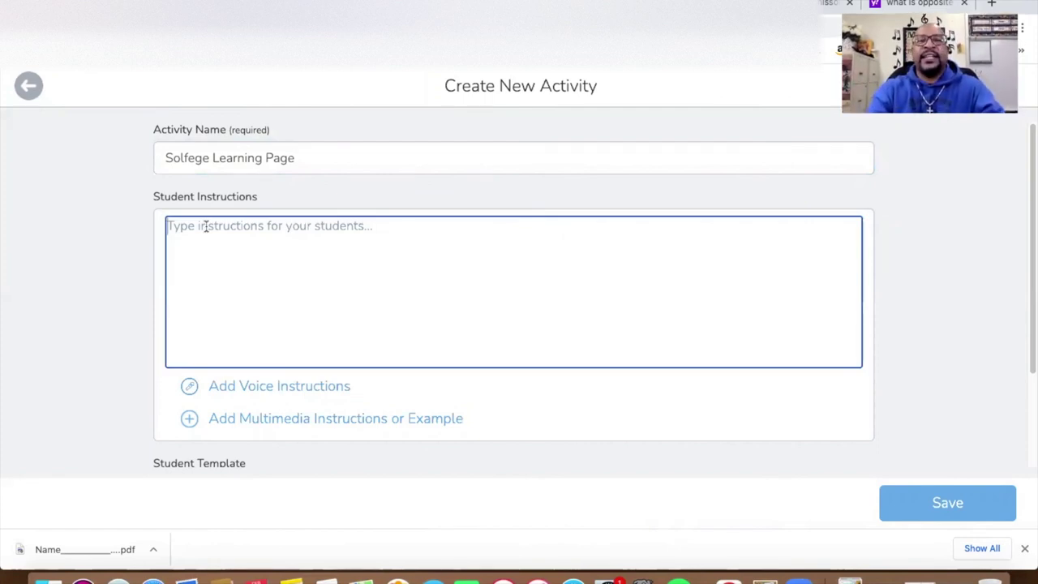
{"action": "type", "text": "Draw a line from the"}
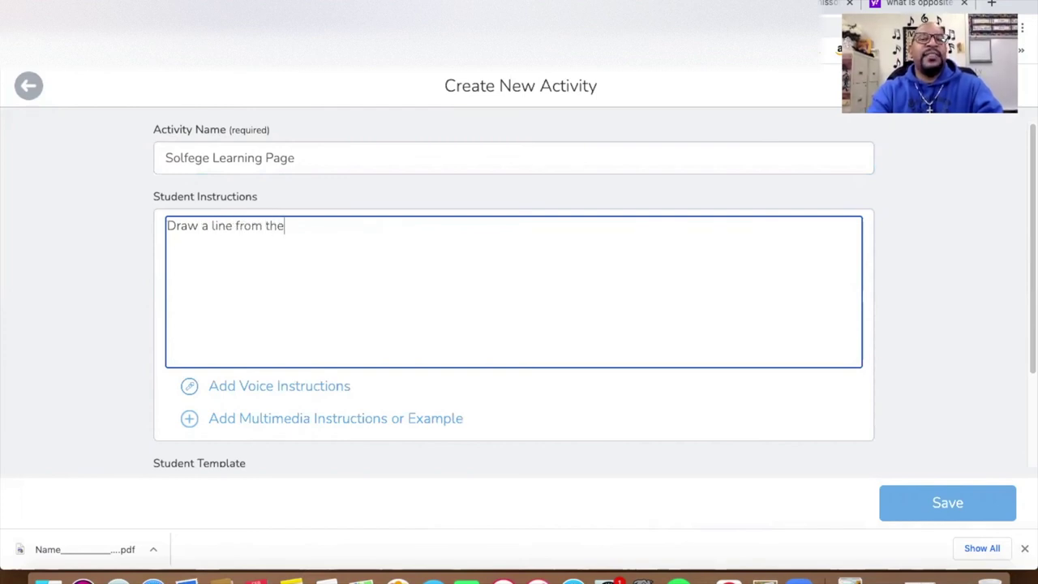
{"action": "type", "text": " solfege"}
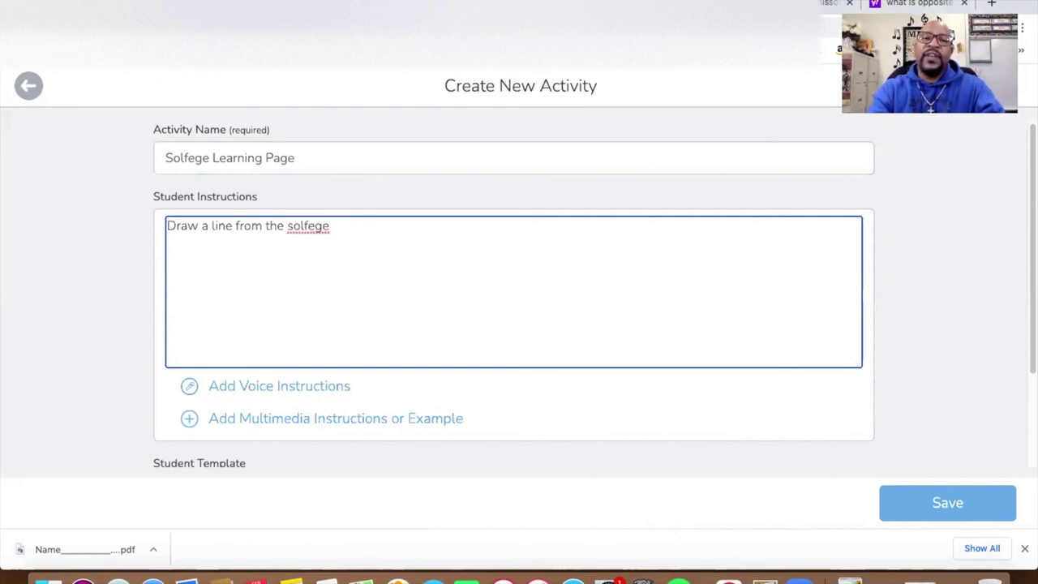
{"action": "type", "text": " illustrations to"}
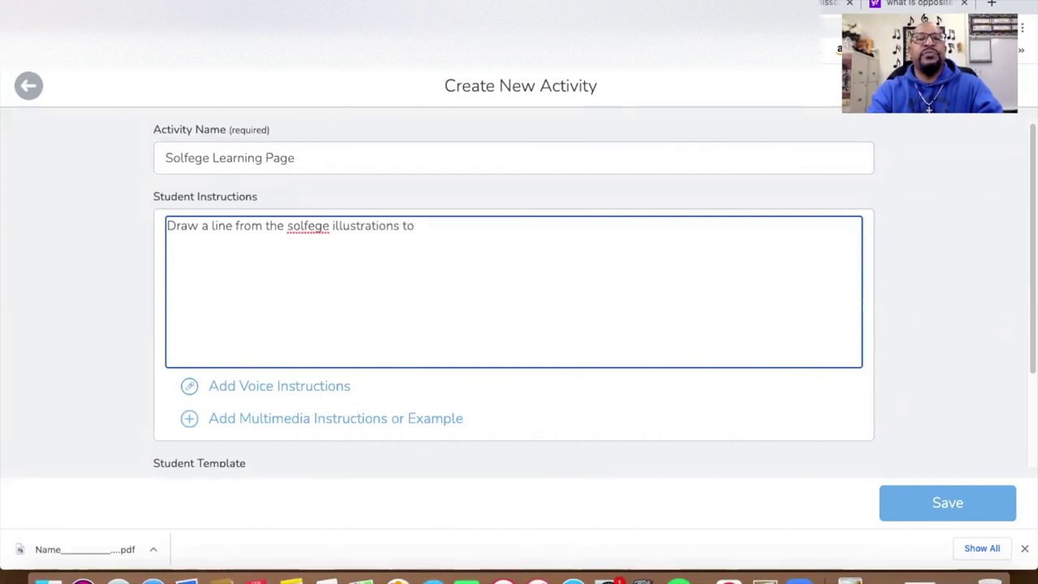
{"action": "type", "text": "the correct syl"}
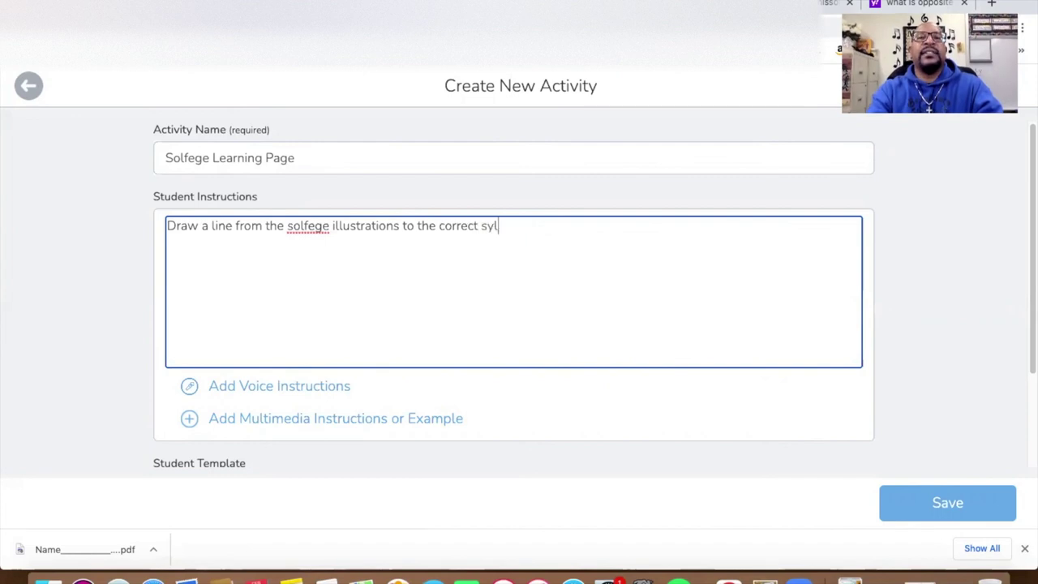
{"action": "type", "text": "lable that"}
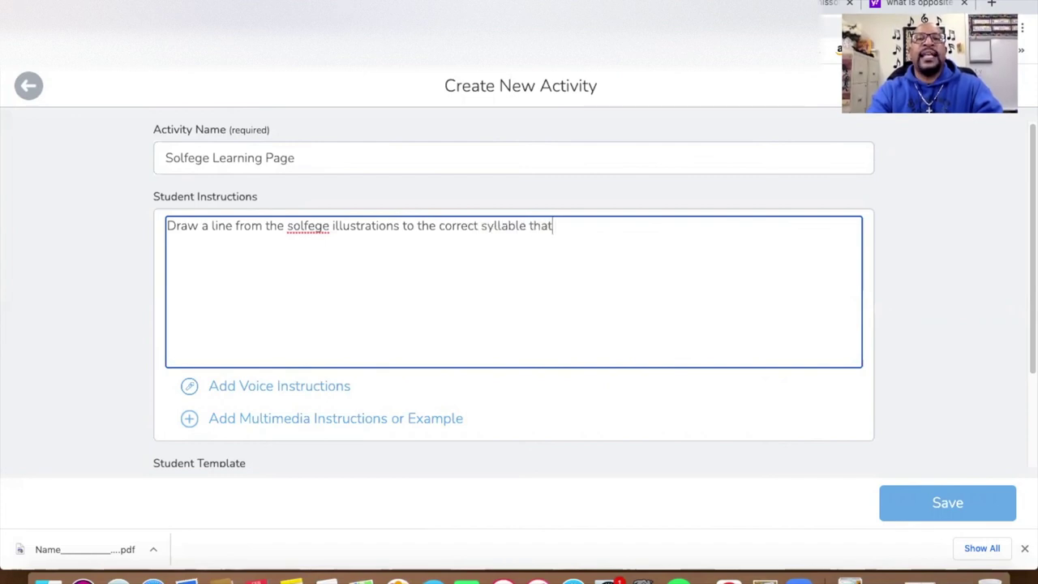
{"action": "type", "text": " it represents"}
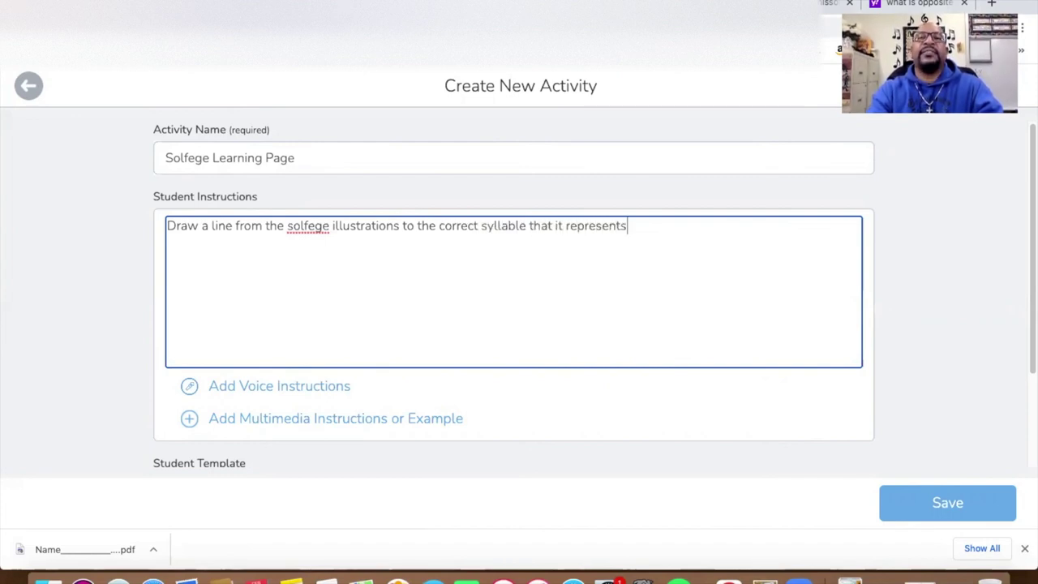
Step: Add a second line to the student instructions: "Click the :check: button to submit to your music teacher."
{"action": "type", "text": "Click the :che"}
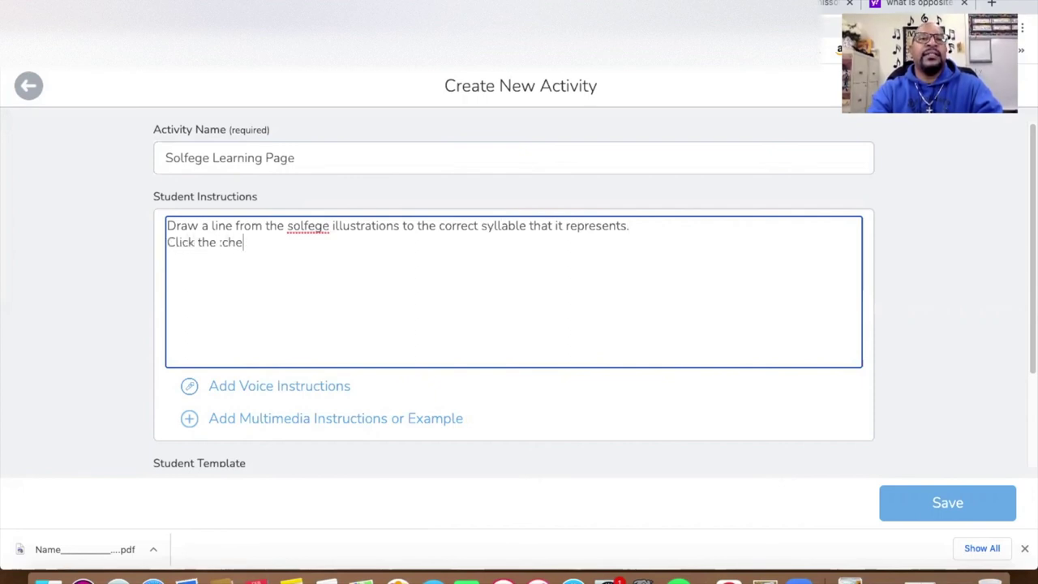
{"action": "type", "text": "ck:"}
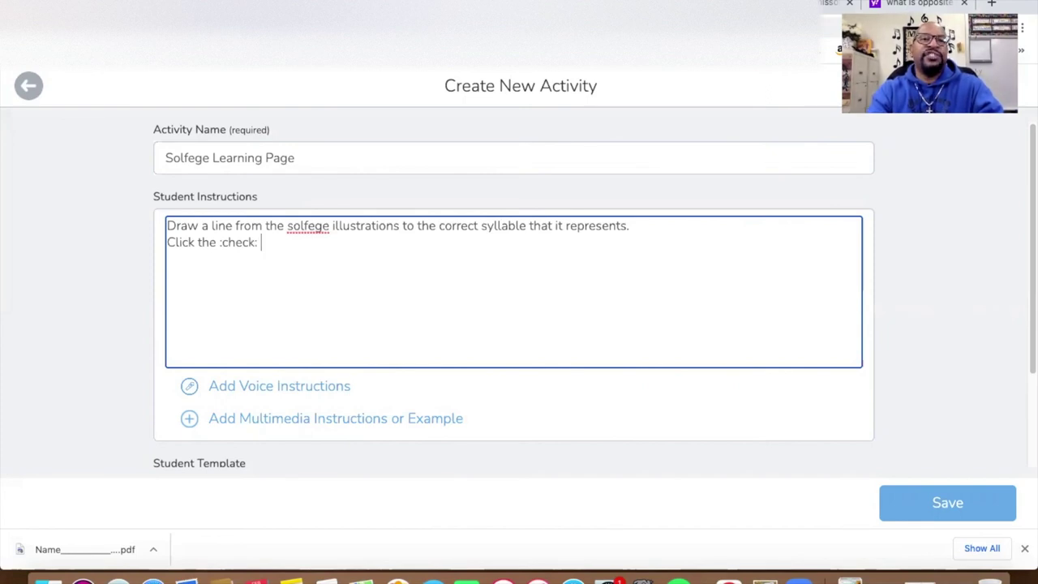
{"action": "type", "text": "but"}
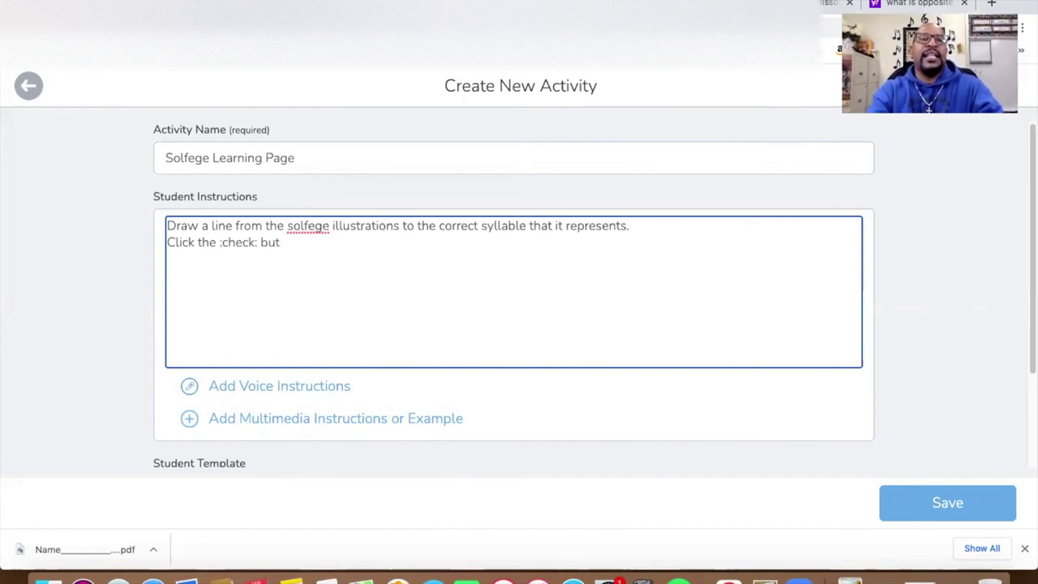
{"action": "type", "text": "ton"}
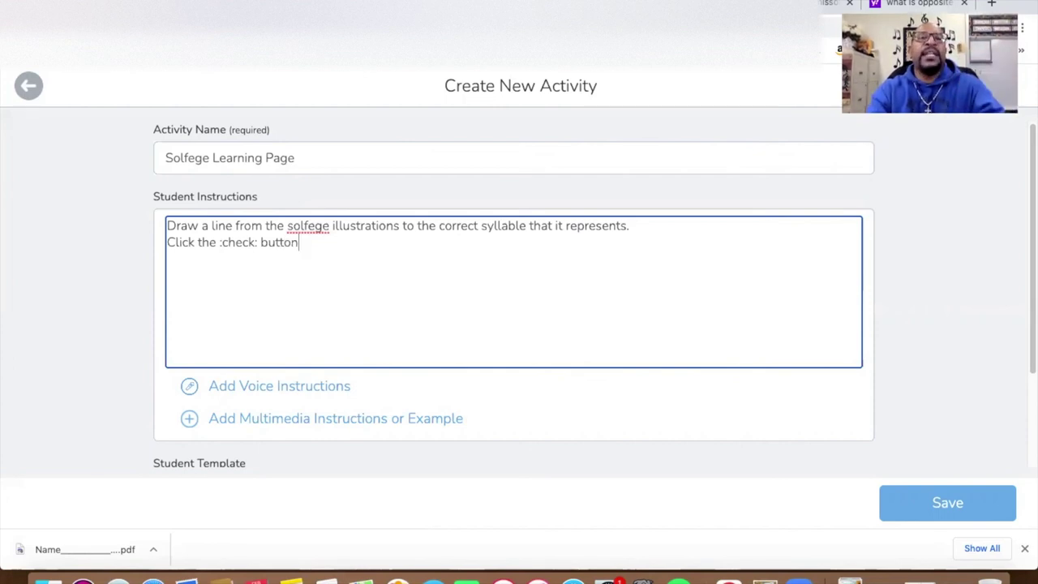
{"action": "type", "text": "ton to submit "}
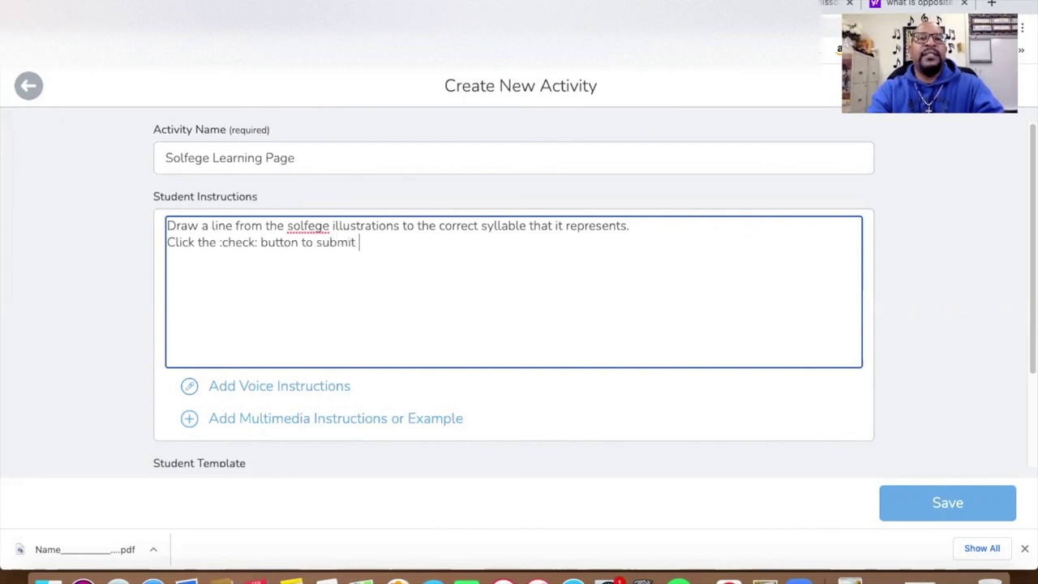
{"action": "type", "text": "to your music te"}
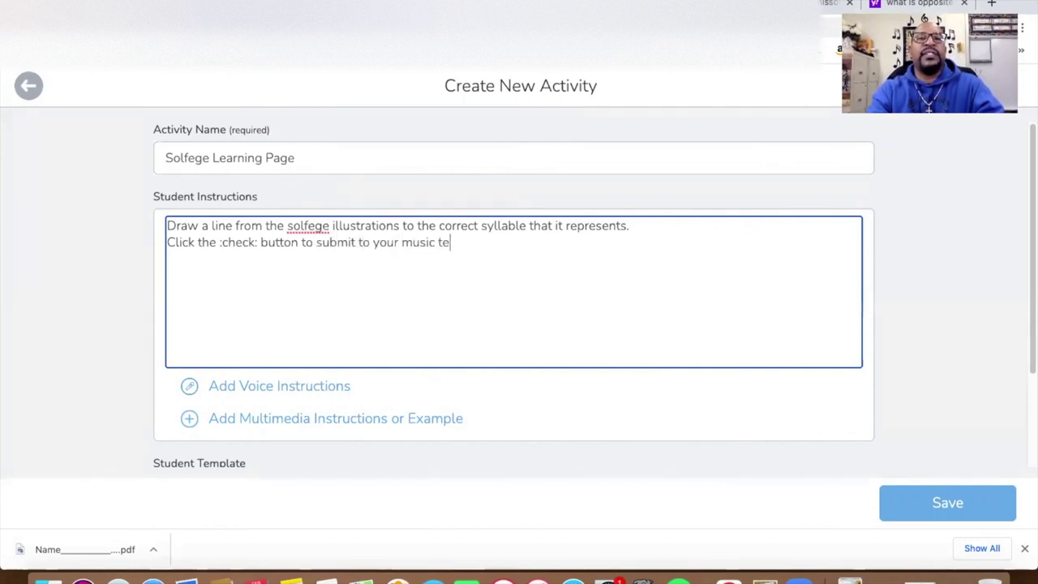
{"action": "type", "text": "acher."}
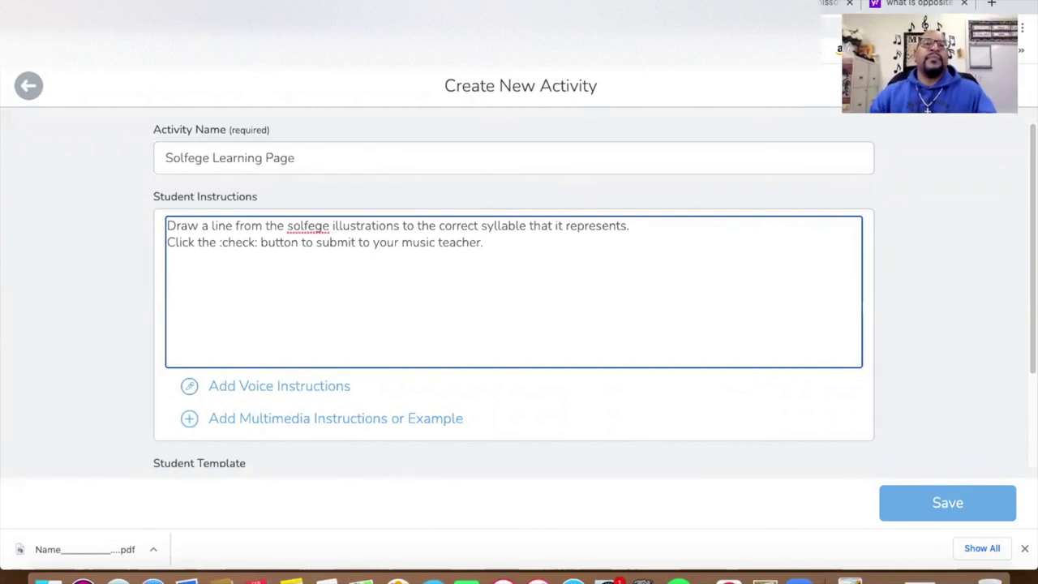
Step: Add a template for student responses by uploading the solfege worksheet PDF from the computer's Downloads folder
{"action": "scroll", "coordinate": [204, 231], "scroll_direction": "down", "scroll_amount": 2}
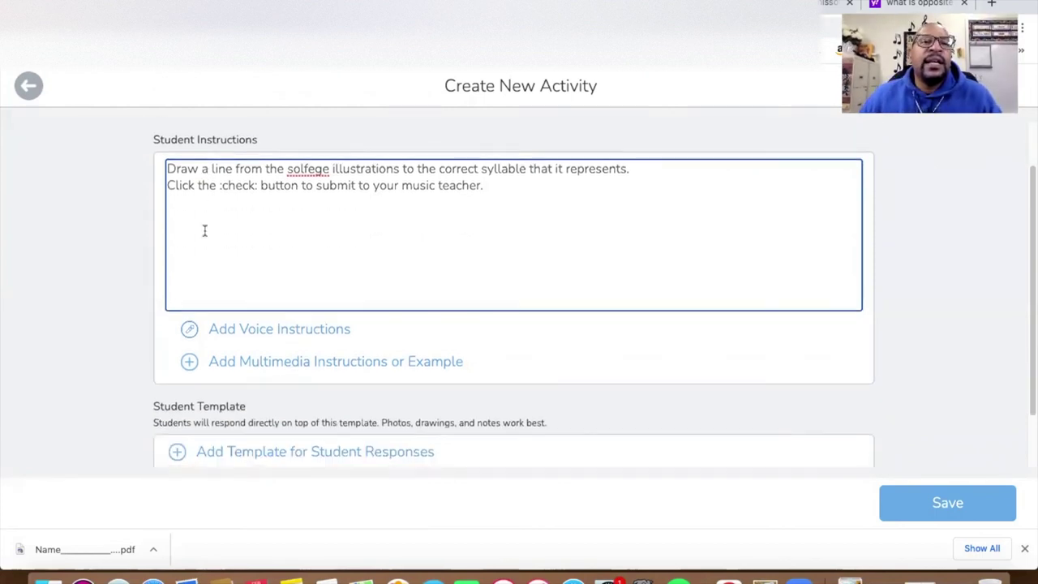
{"action": "scroll", "coordinate": [206, 234], "scroll_direction": "down", "scroll_amount": 3}
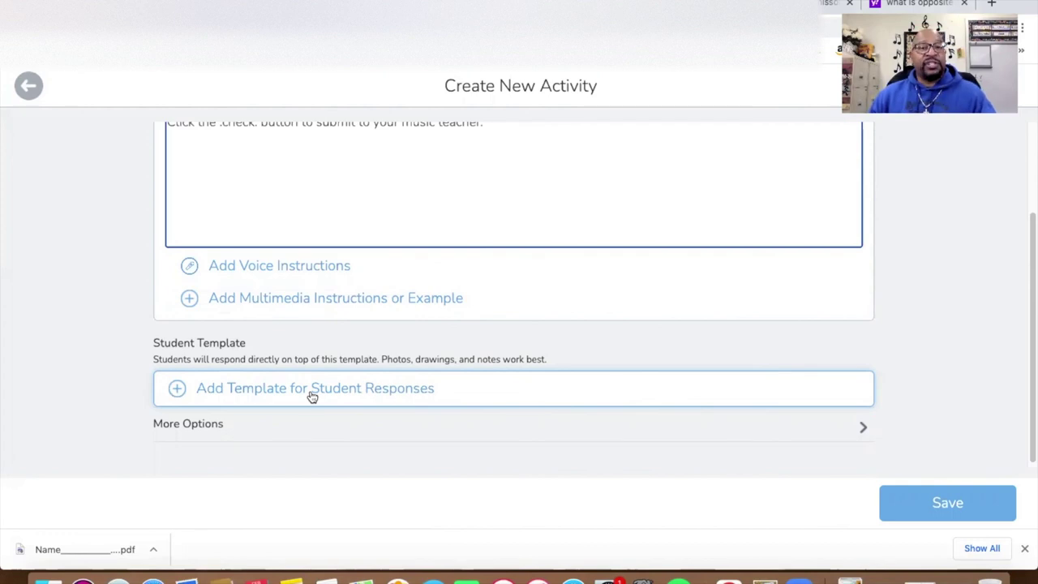
{"action": "left_click", "coordinate": [312, 393]}
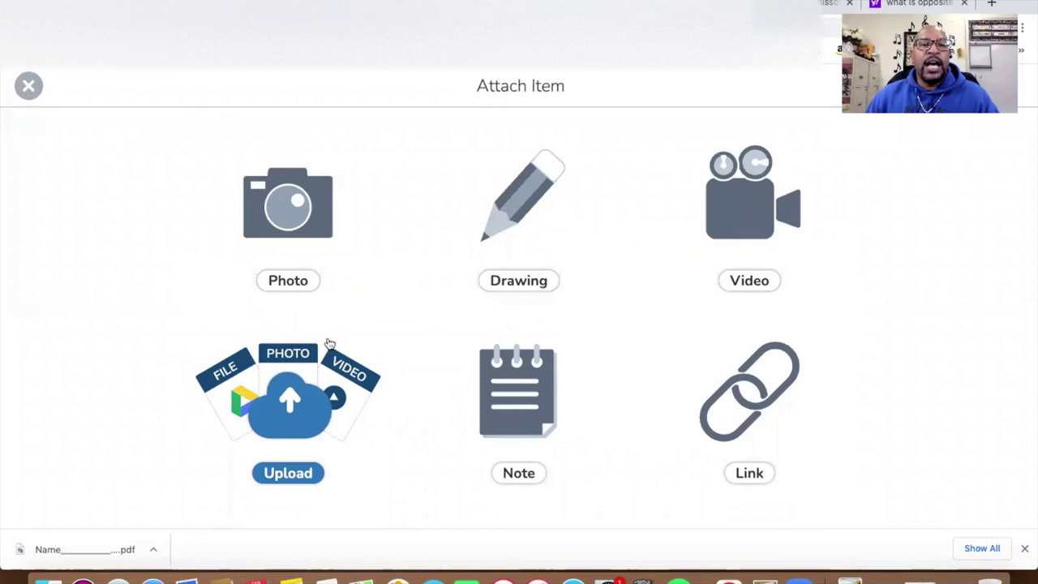
{"action": "left_click", "coordinate": [308, 394]}
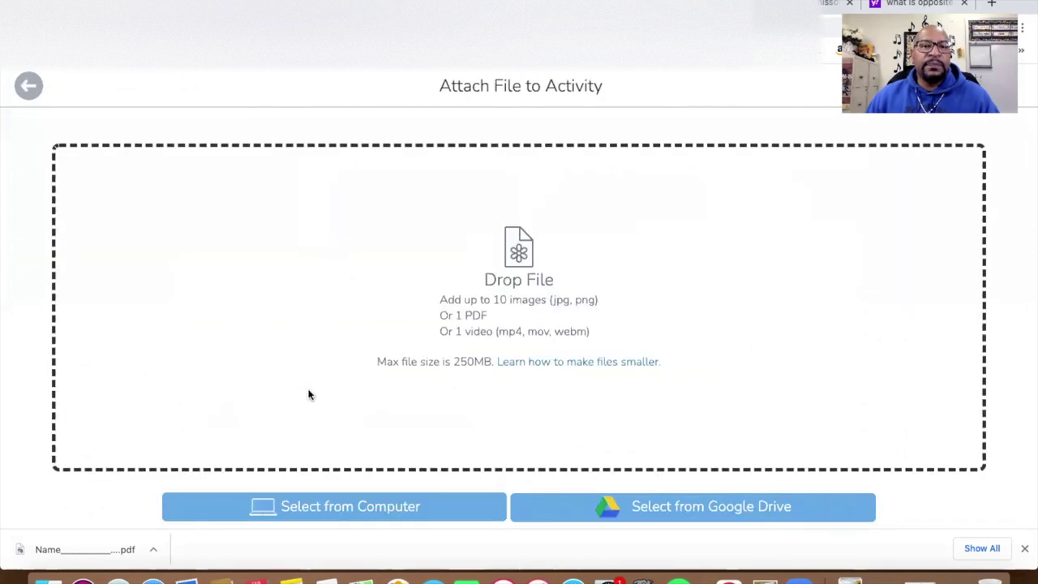
{"action": "left_click", "coordinate": [344, 508]}
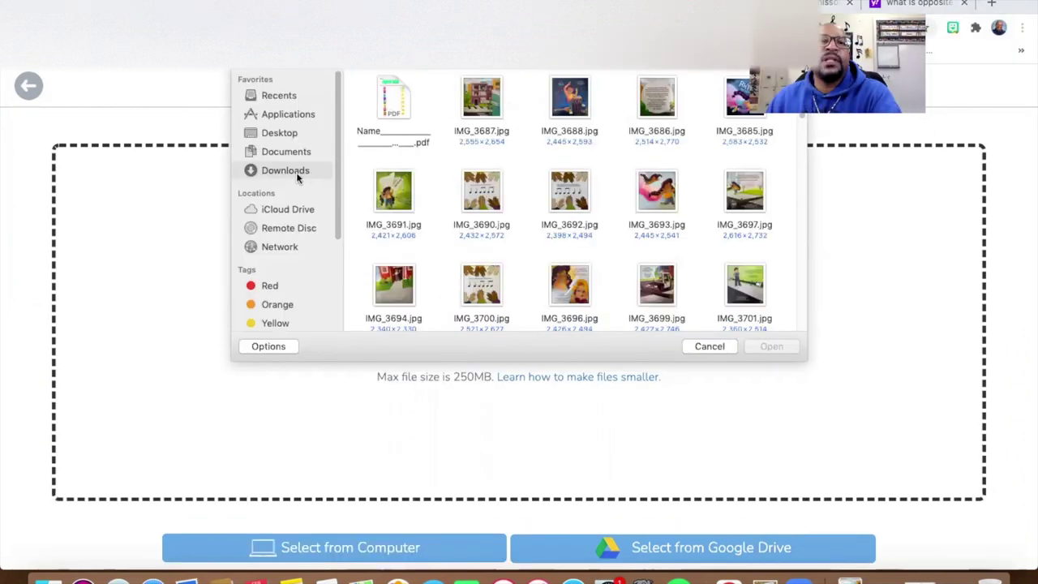
{"action": "left_click", "coordinate": [391, 98]}
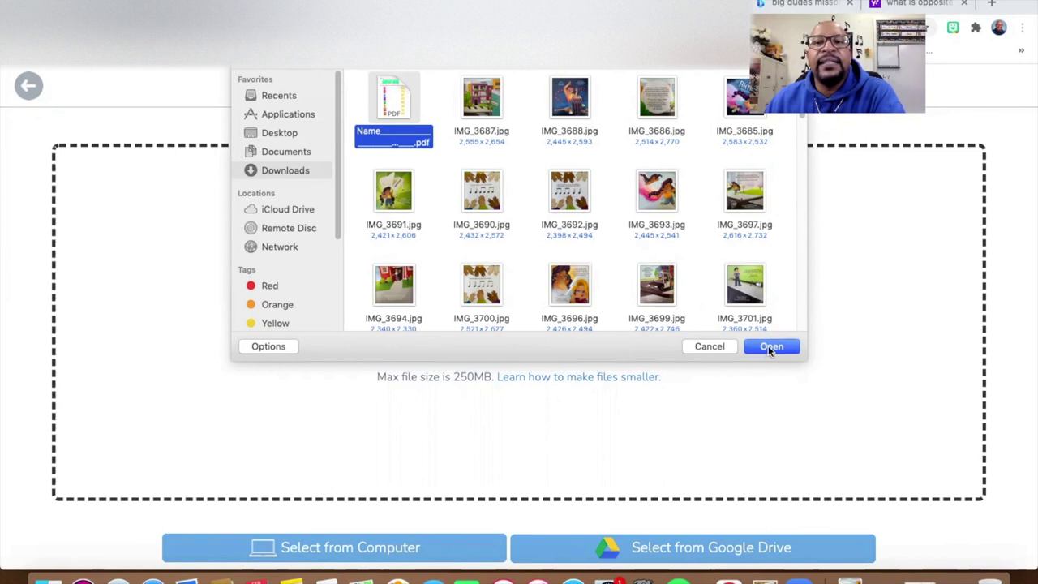
{"action": "left_click", "coordinate": [770, 347]}
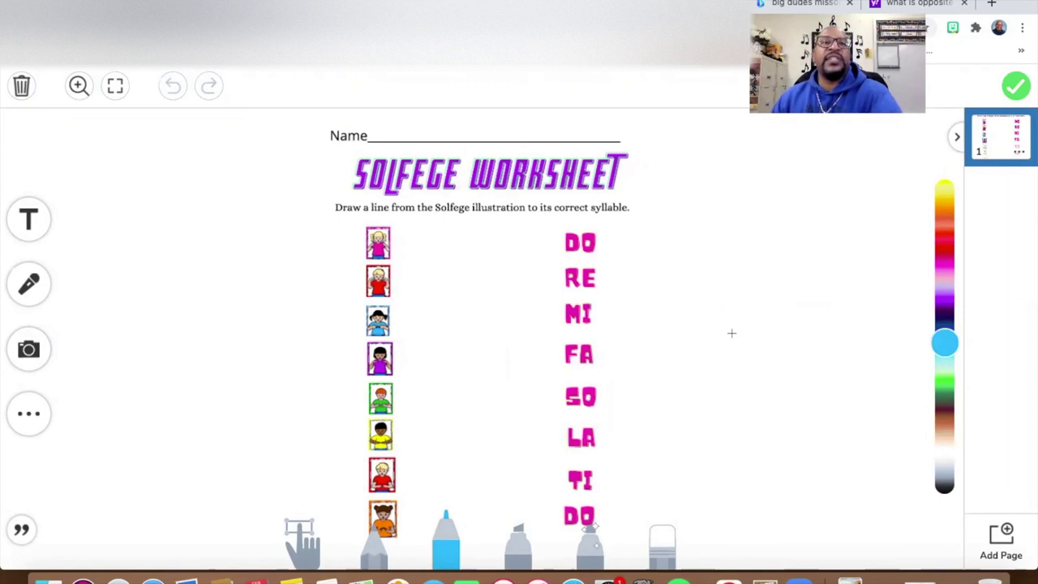
Step: Confirm the uploaded solfege worksheet page as the student response template and save the new activity
{"action": "left_click", "coordinate": [77, 88]}
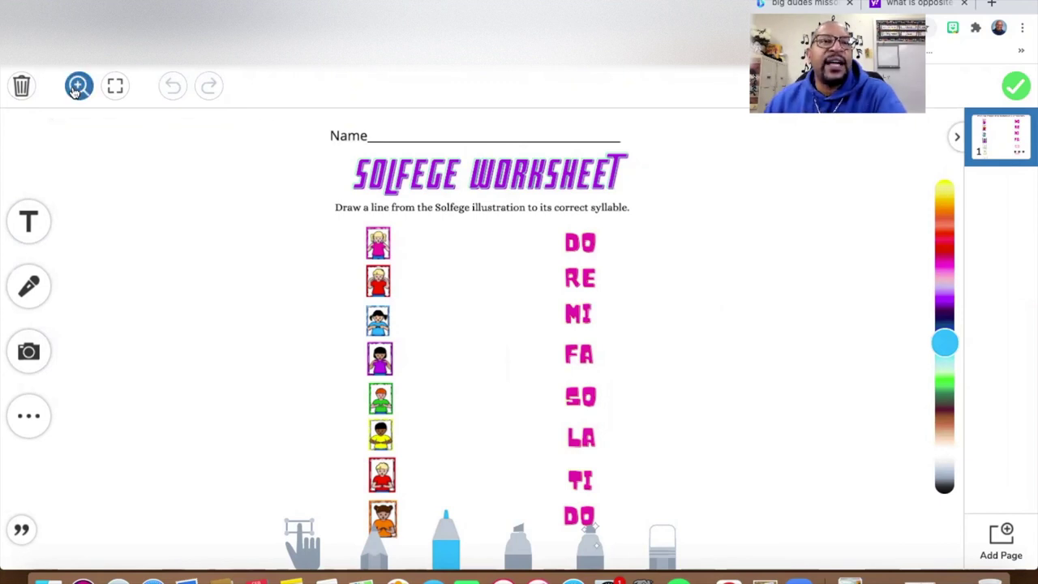
{"action": "left_click", "coordinate": [138, 131]}
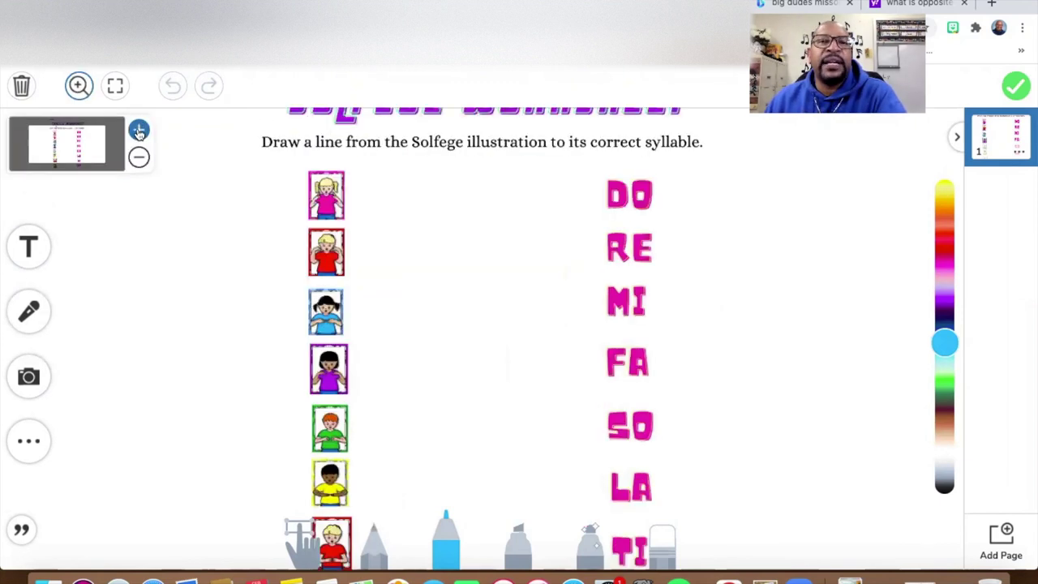
{"action": "left_click", "coordinate": [138, 131]}
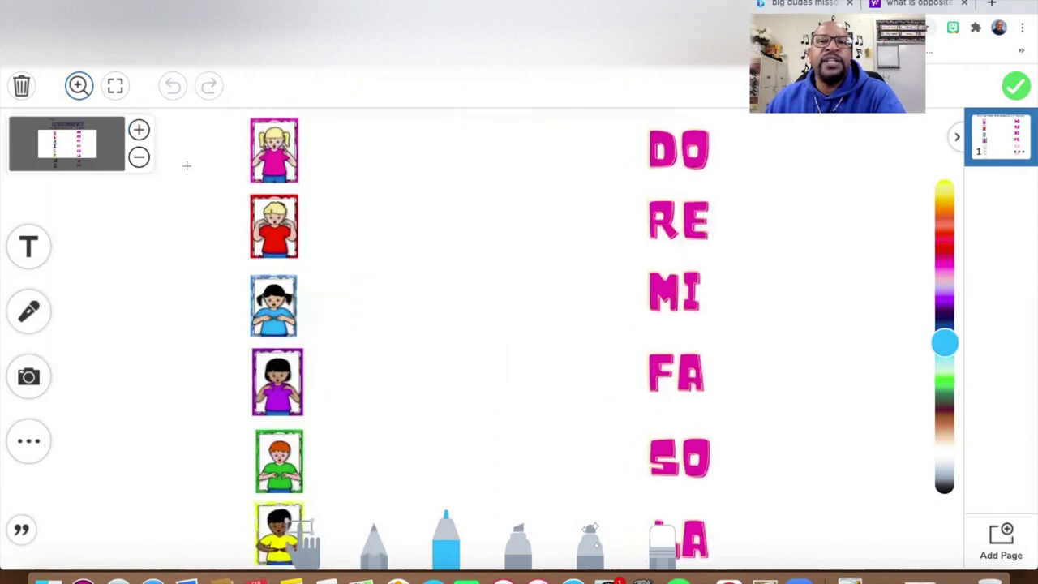
{"action": "scroll", "coordinate": [187, 166], "scroll_direction": "up", "scroll_amount": 3}
{"action": "scroll", "coordinate": [191, 173], "scroll_direction": "down", "scroll_amount": 2}
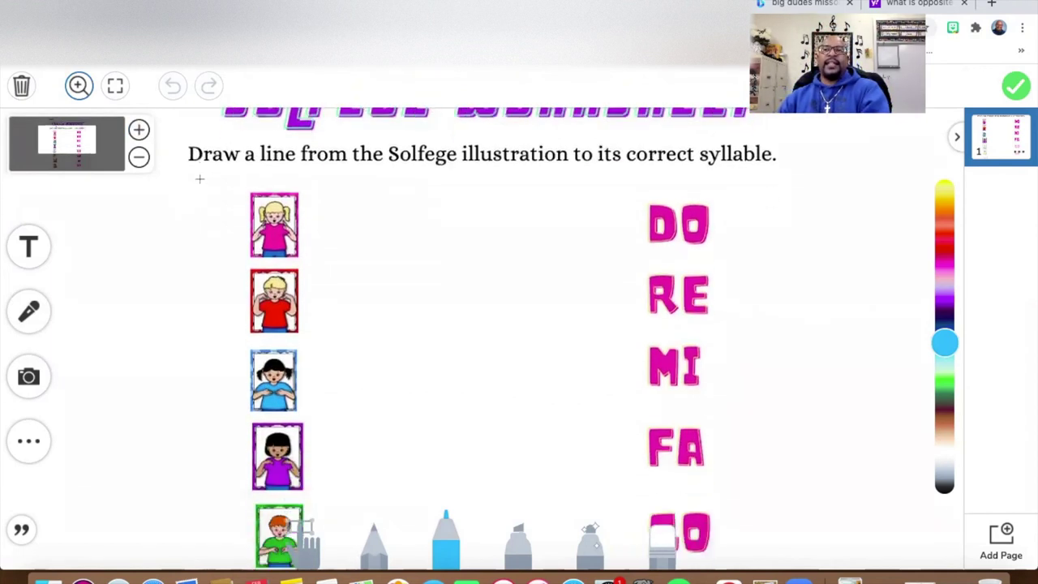
{"action": "scroll", "coordinate": [200, 178], "scroll_direction": "down", "scroll_amount": 2}
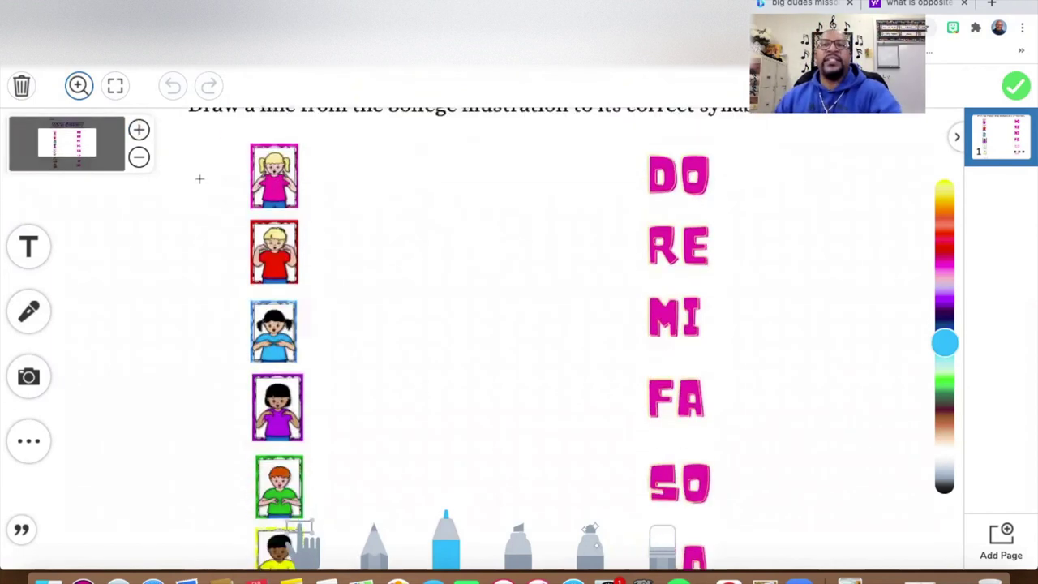
{"action": "left_click", "coordinate": [1016, 85]}
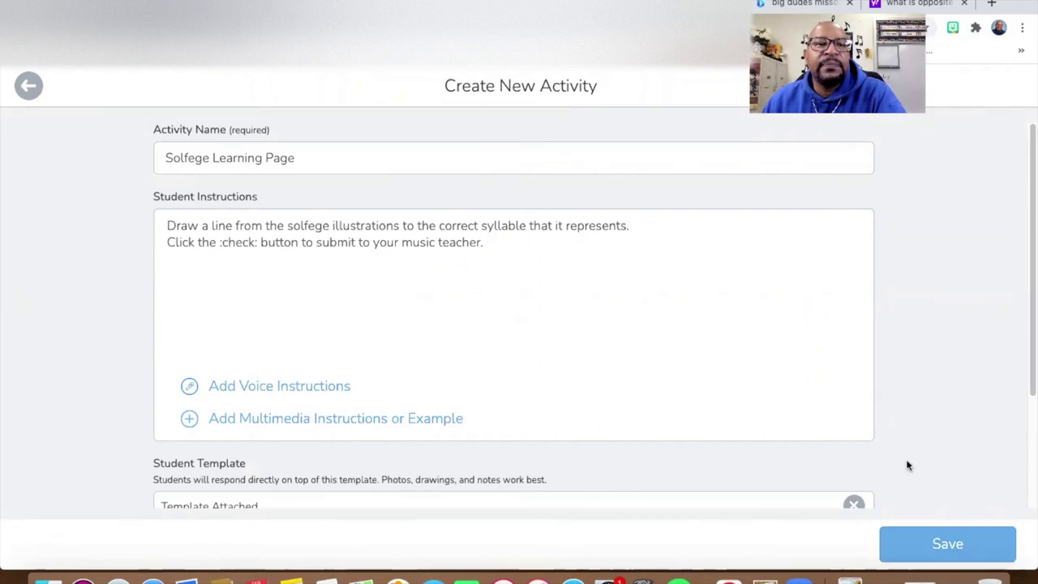
{"action": "scroll", "coordinate": [906, 461], "scroll_direction": "down", "scroll_amount": 3}
{"action": "left_click", "coordinate": [941, 550]}
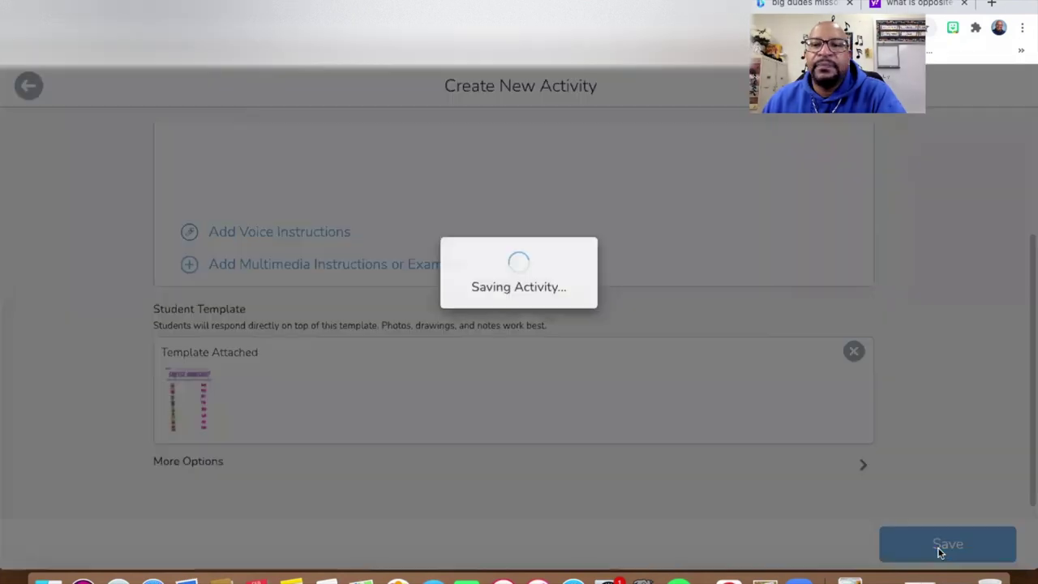